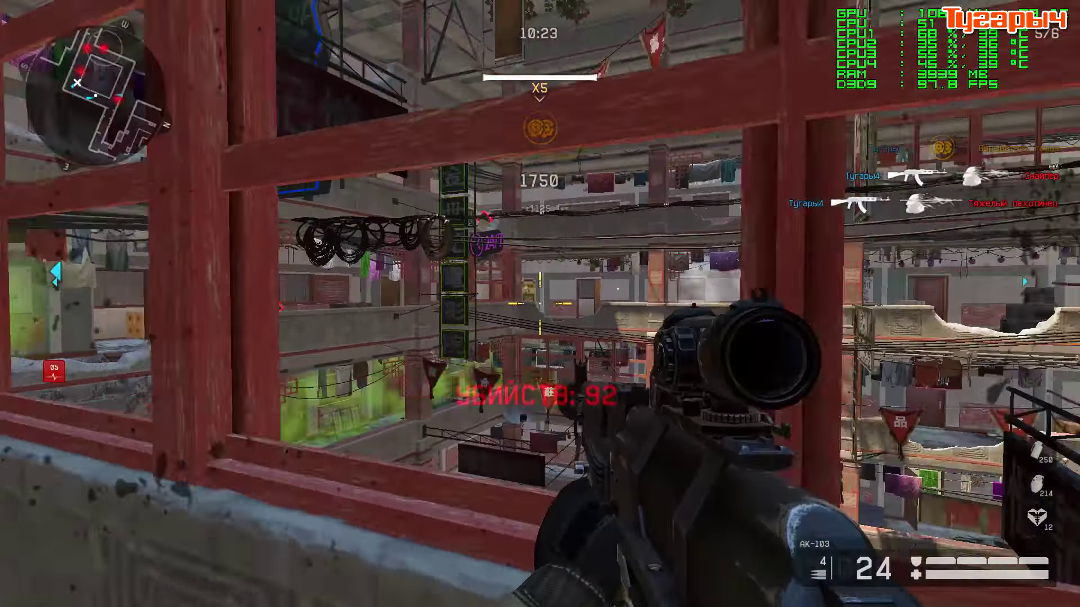
pyautogui.rightClick(539, 304)
pyautogui.click(540, 303)
pyautogui.click(540, 304)
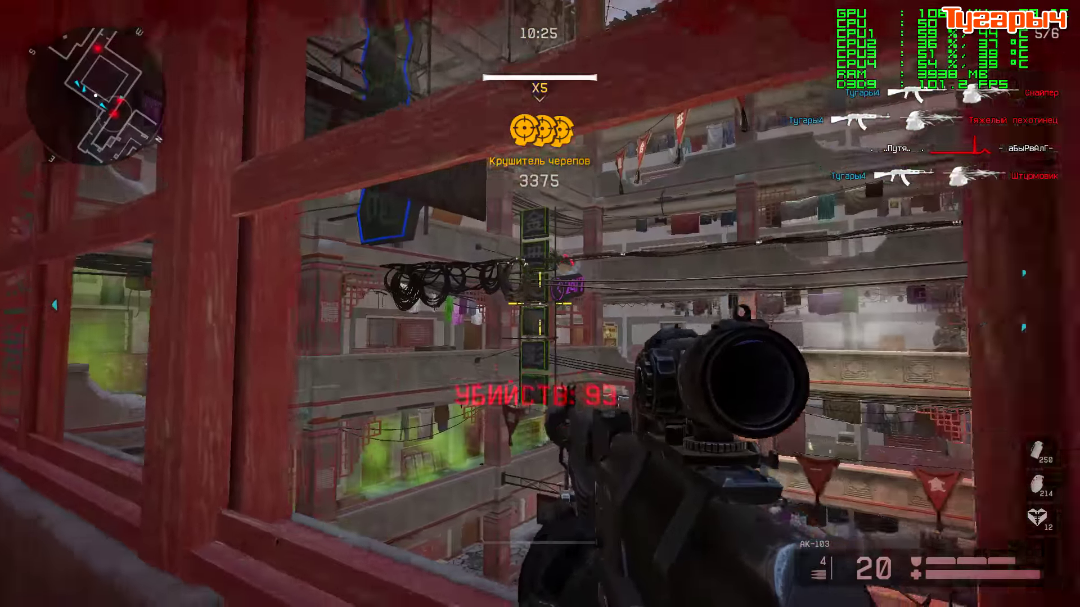
pyautogui.rightClick(540, 304)
pyautogui.click(540, 304)
pyautogui.click(540, 303)
pyautogui.click(540, 304)
pyautogui.click(539, 304)
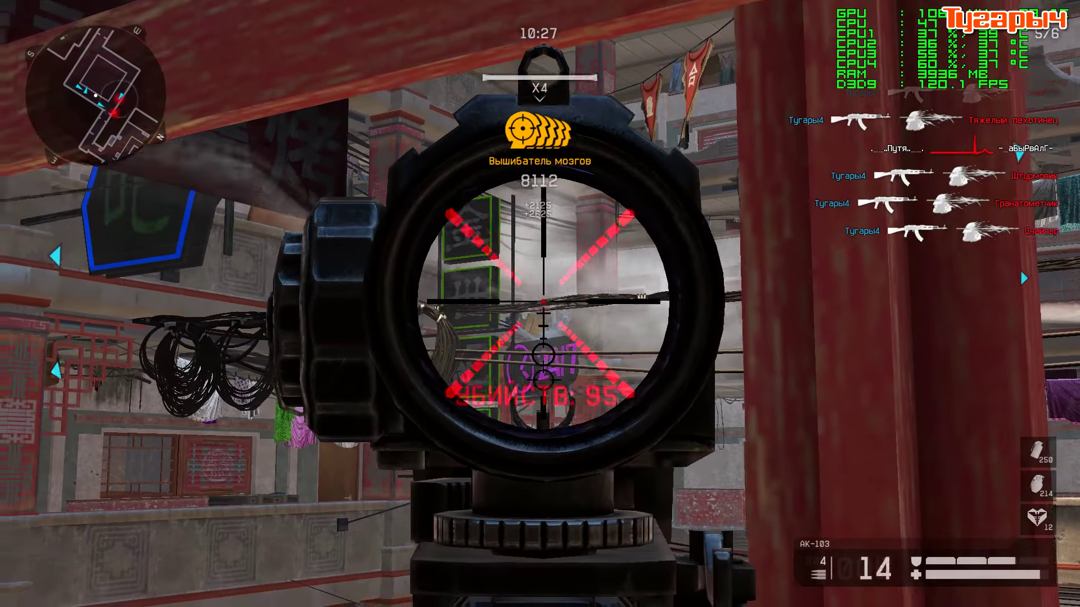
pyautogui.click(539, 304)
pyautogui.rightClick(539, 304)
pyautogui.click(540, 303)
pyautogui.click(539, 303)
pyautogui.click(540, 304)
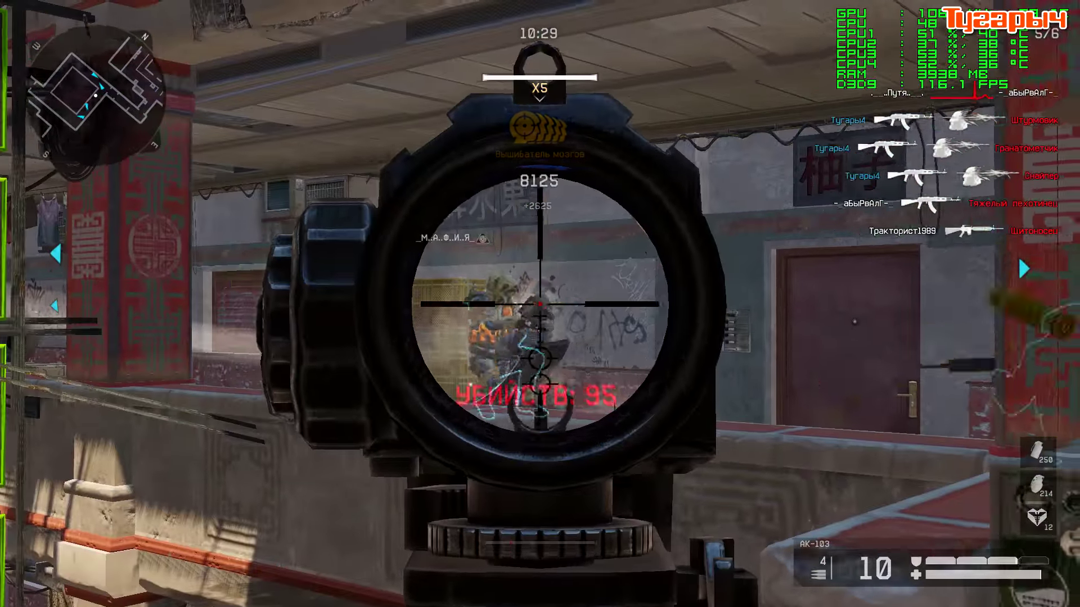
pyautogui.rightClick(540, 303)
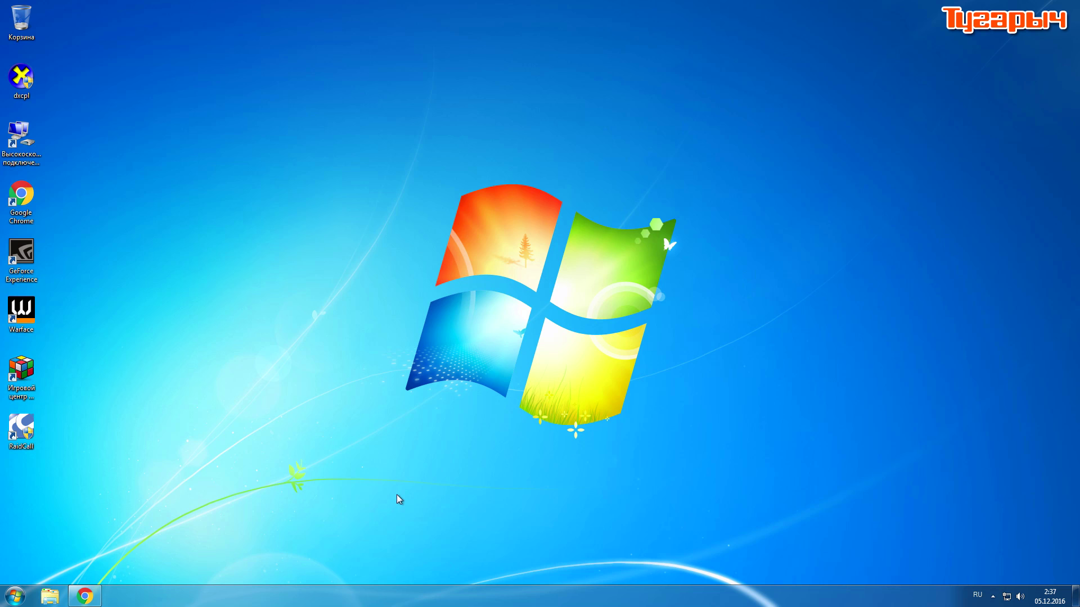
pyautogui.click(993, 596)
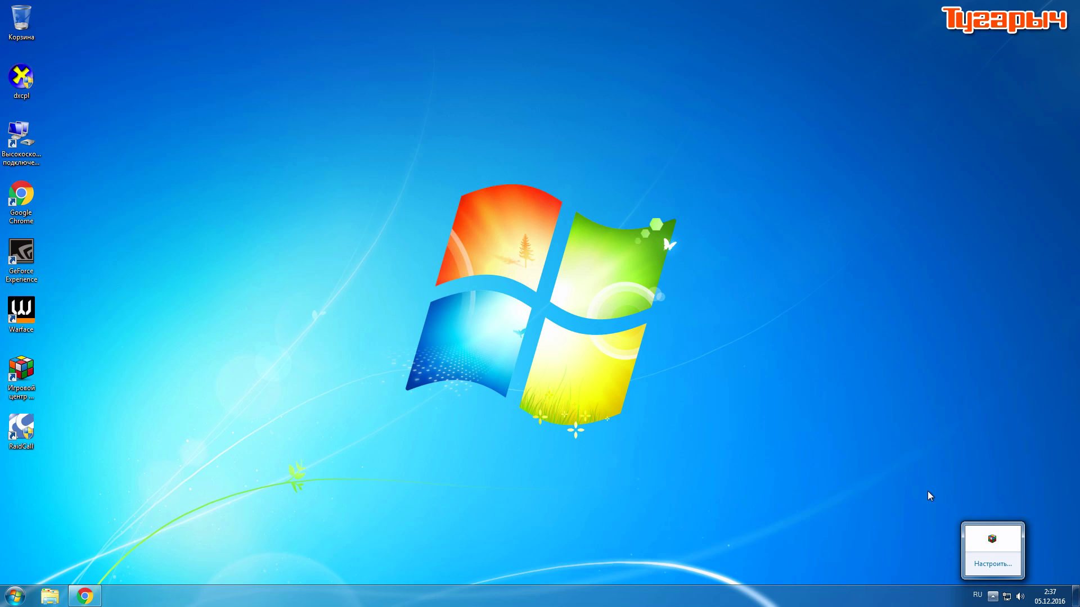
pyautogui.click(721, 484)
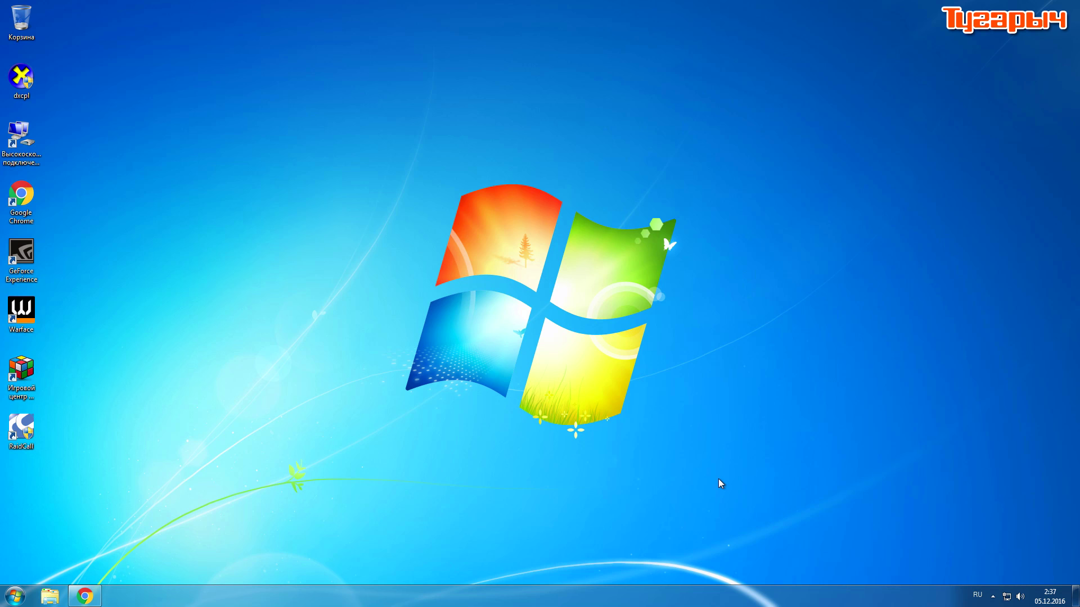
# Switch to Chrome and search Google for "download msi afterburner"
pyautogui.click(84, 596)
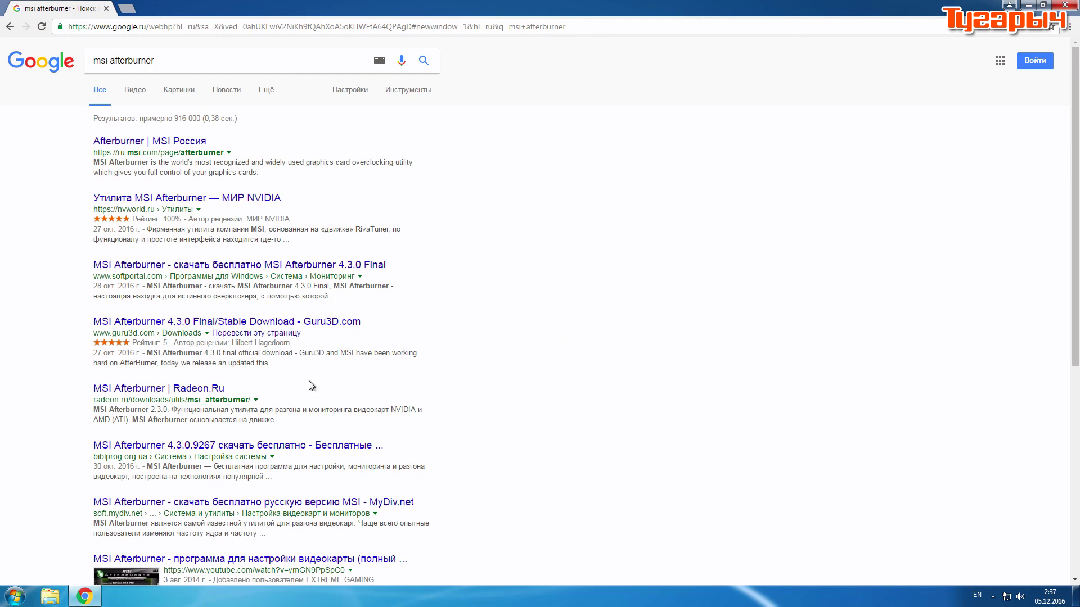
pyautogui.click(174, 64)
pyautogui.press('BackSpace')
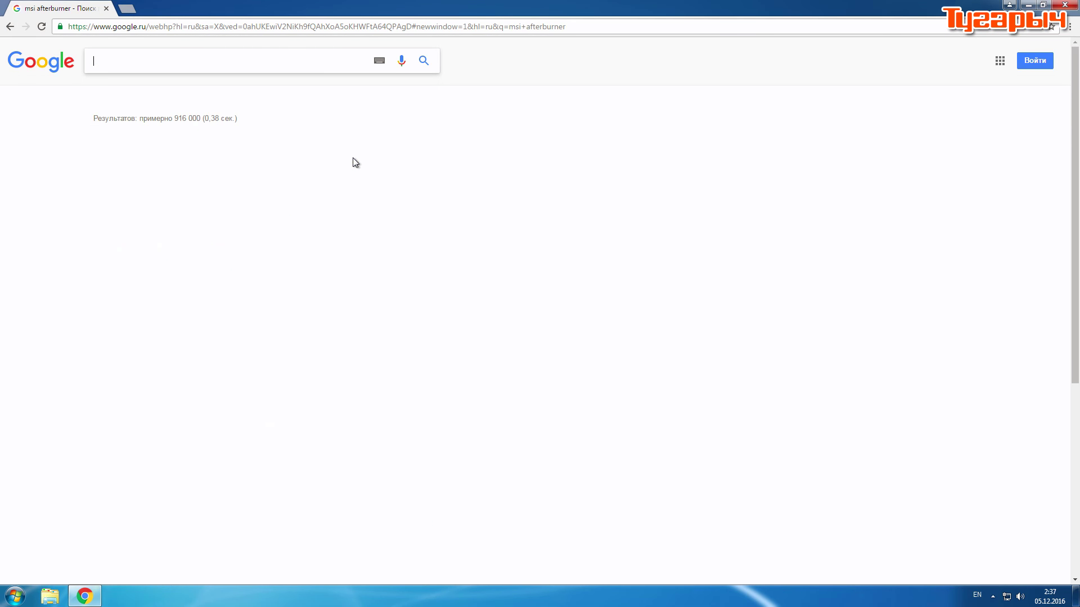
pyautogui.write('download')
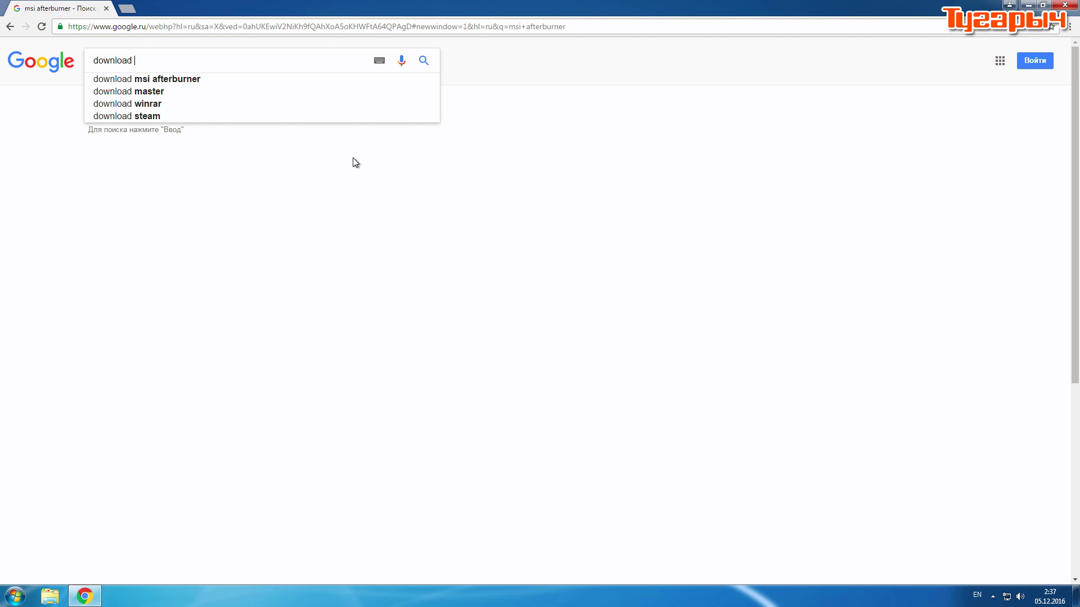
pyautogui.write(' msi a')
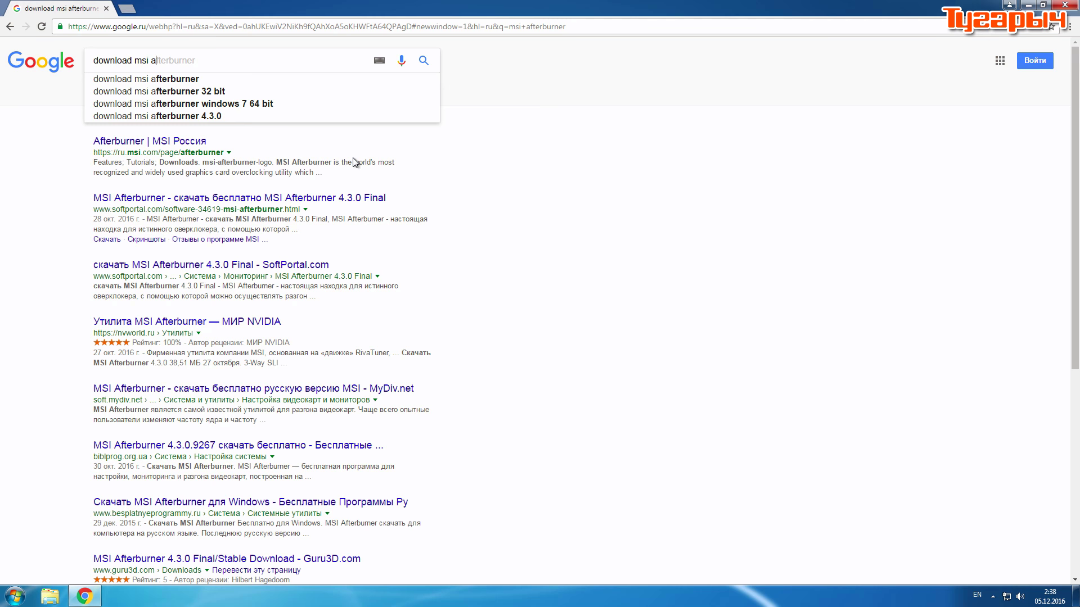
pyautogui.click(207, 78)
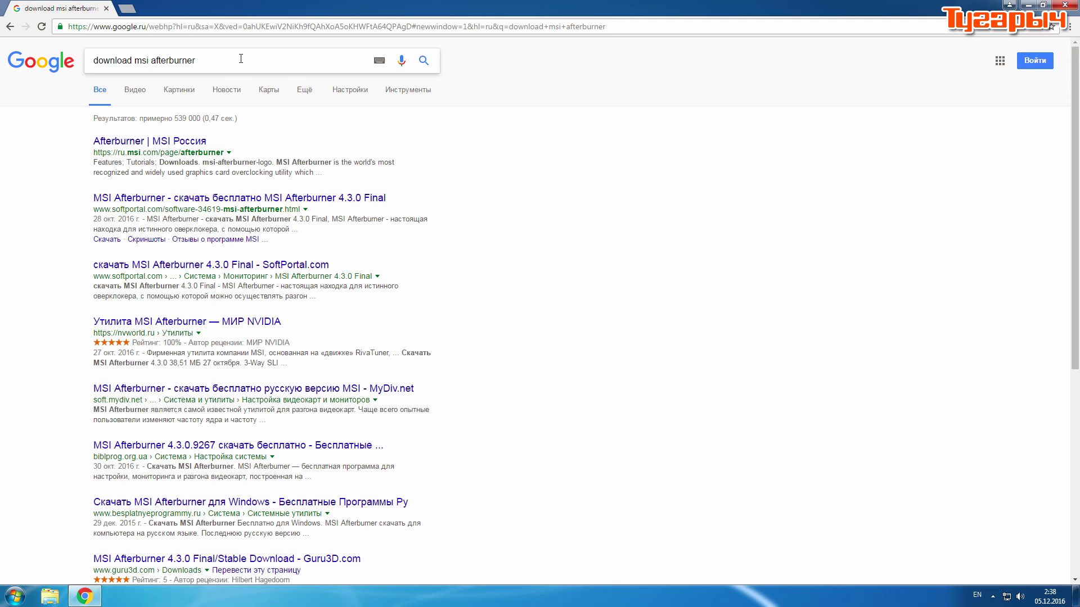
# Open the "Afterburner | MSI Россия" search result and display the page's Downloads section
pyautogui.click(169, 141)
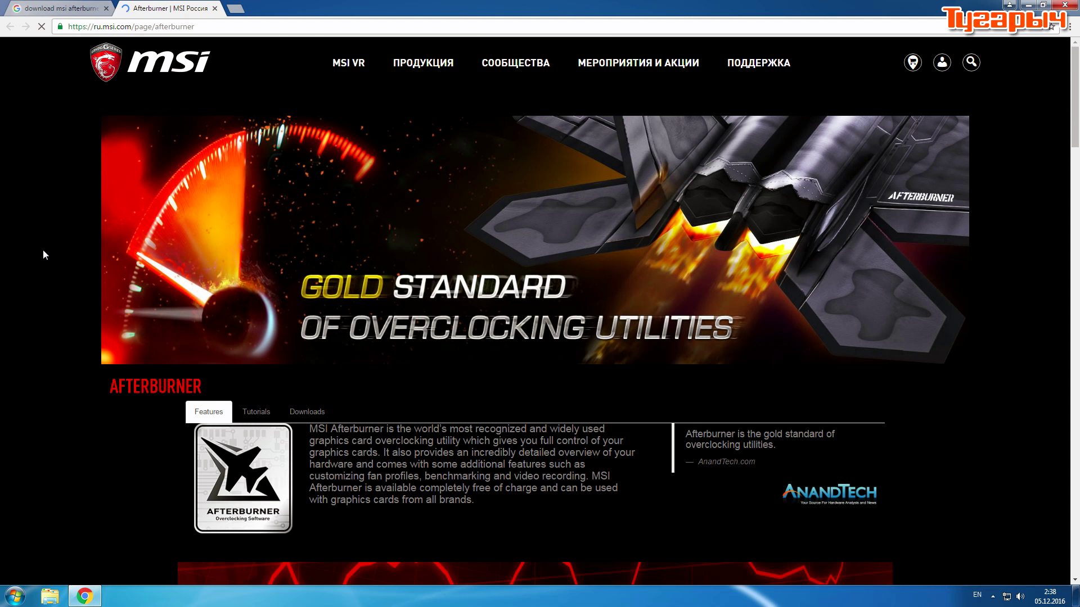
pyautogui.scroll(-5, 6, 303)
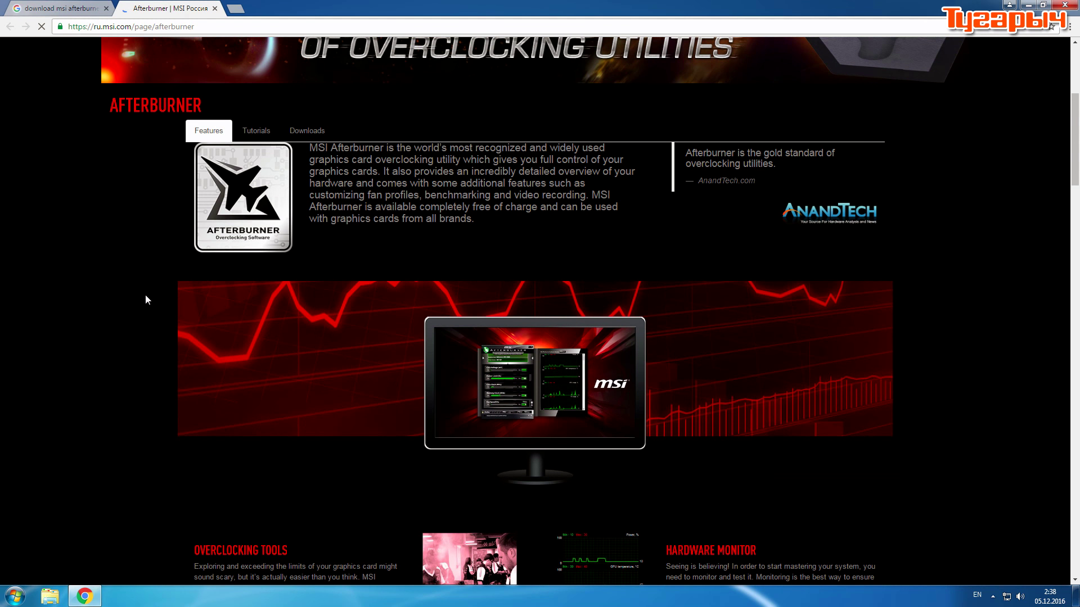
pyautogui.scroll(3, 145, 295)
pyautogui.click(319, 299)
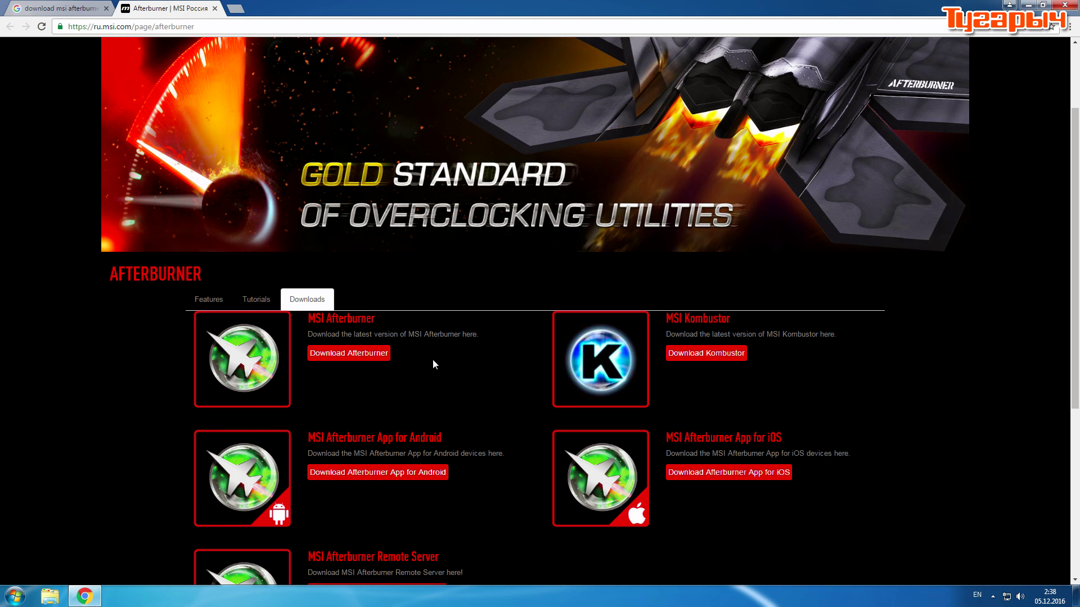
# Look over the available downloads and download the latest version of MSI Afterburner
pyautogui.scroll(-1, 433, 364)
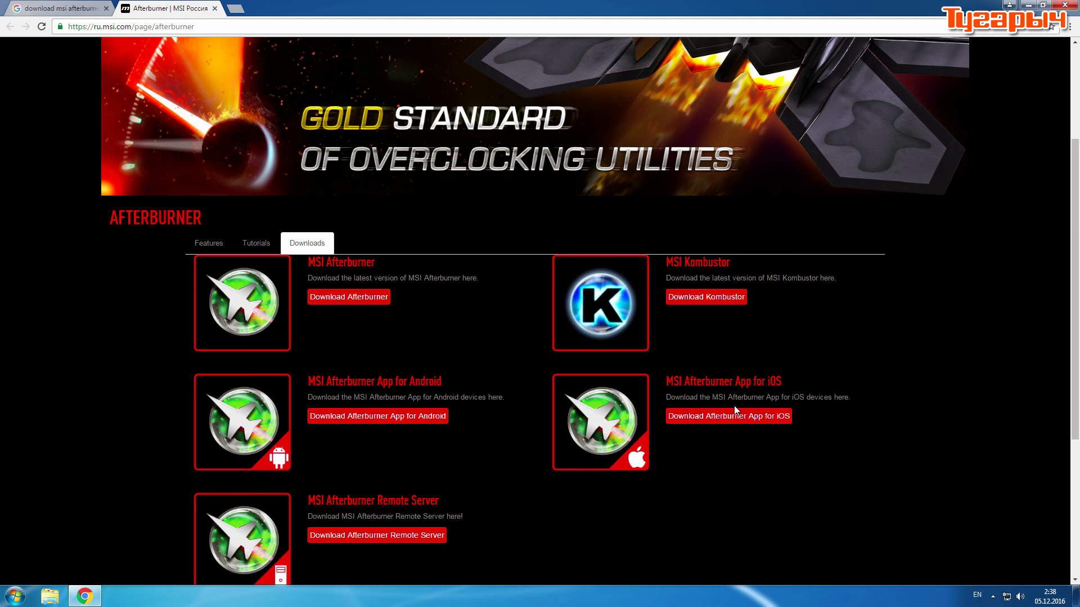
pyautogui.scroll(-1, 742, 400)
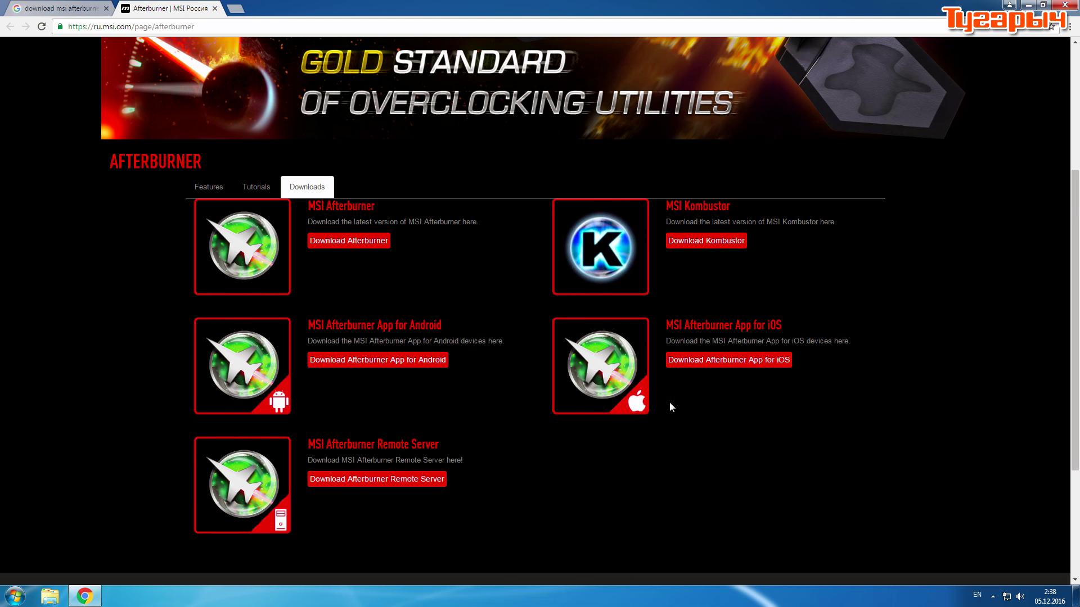
pyautogui.scroll(-1, 399, 416)
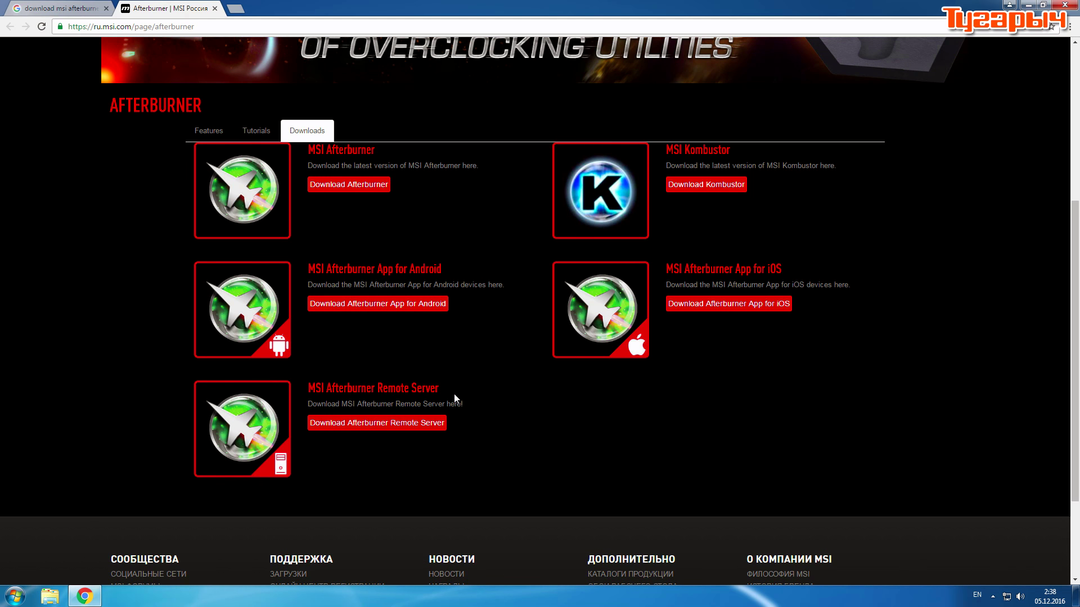
pyautogui.scroll(4, 455, 394)
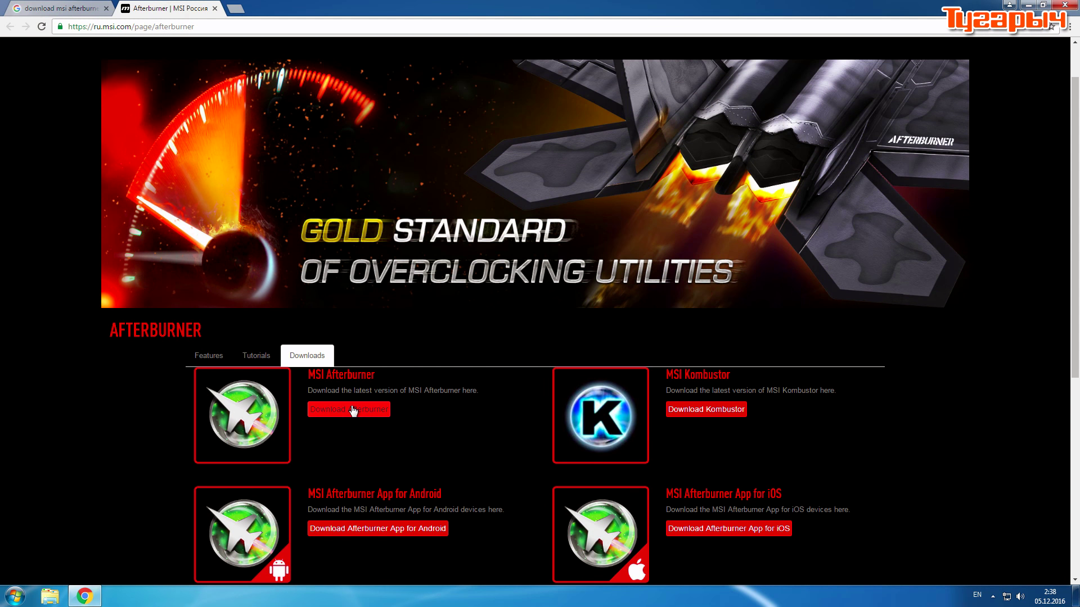
pyautogui.click(356, 414)
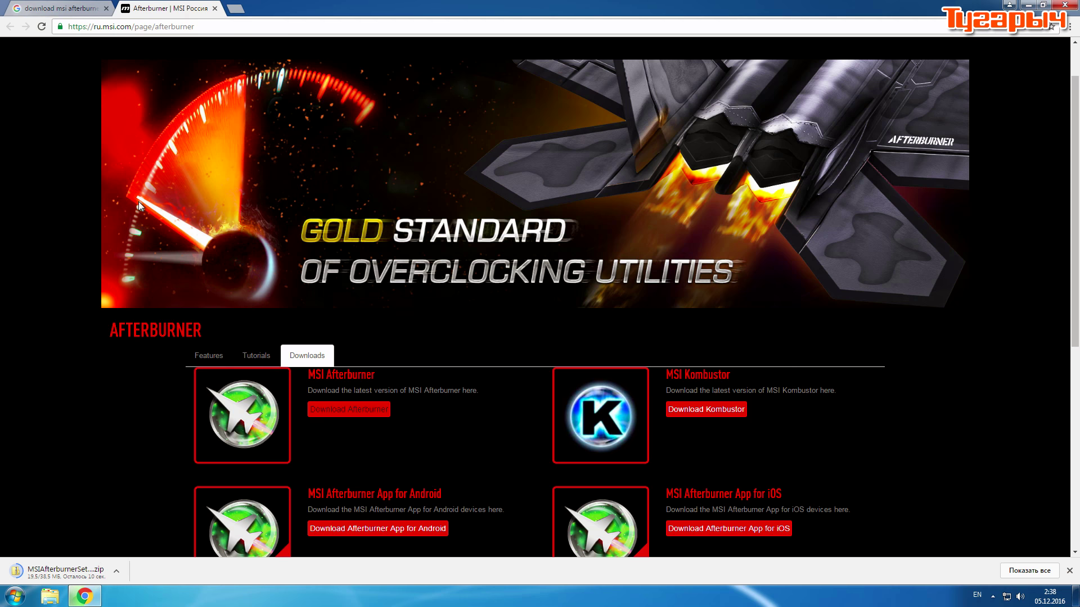
pyautogui.scroll(1, 445, 236)
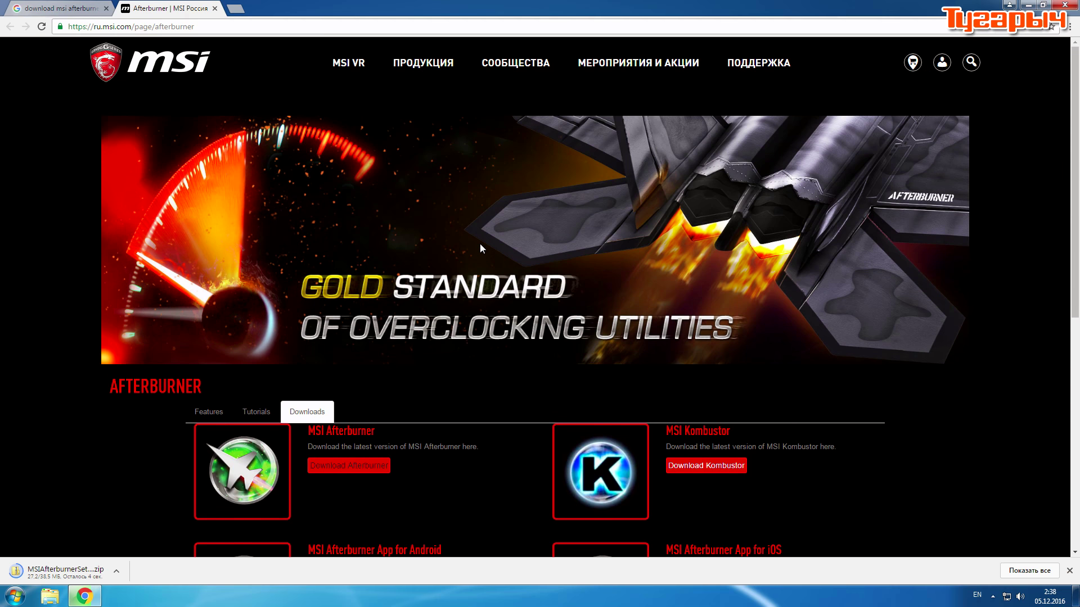
pyautogui.scroll(-8, 480, 247)
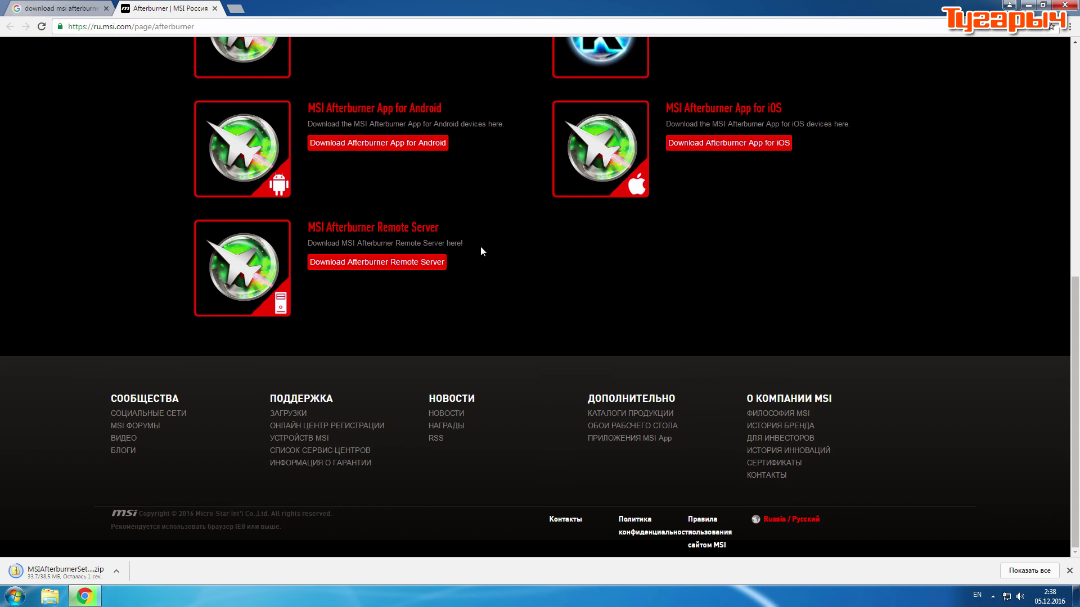
pyautogui.scroll(8, 480, 253)
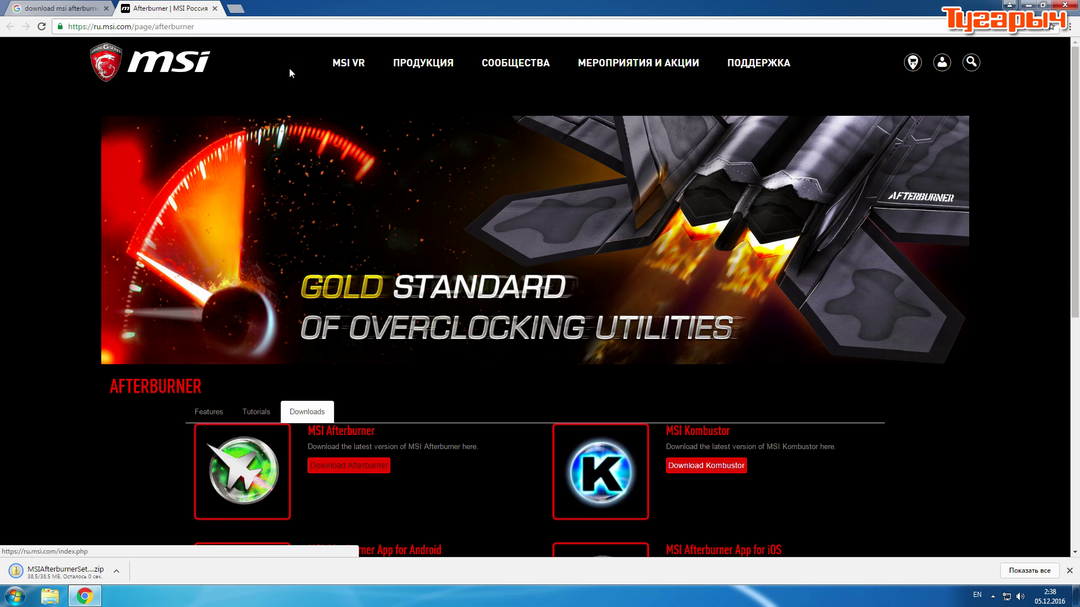
pyautogui.click(353, 62)
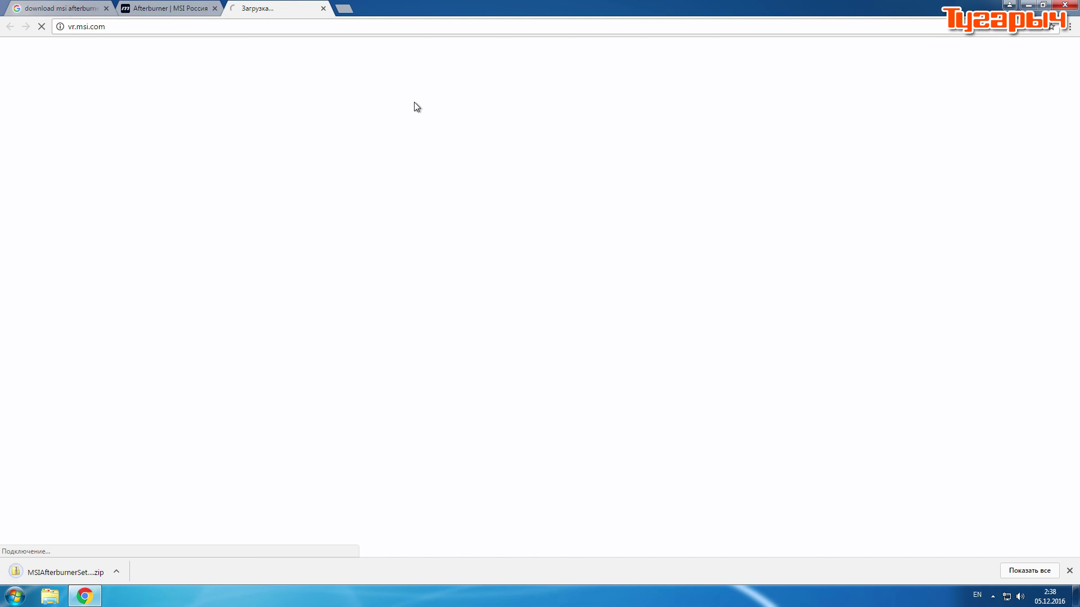
pyautogui.click(323, 8)
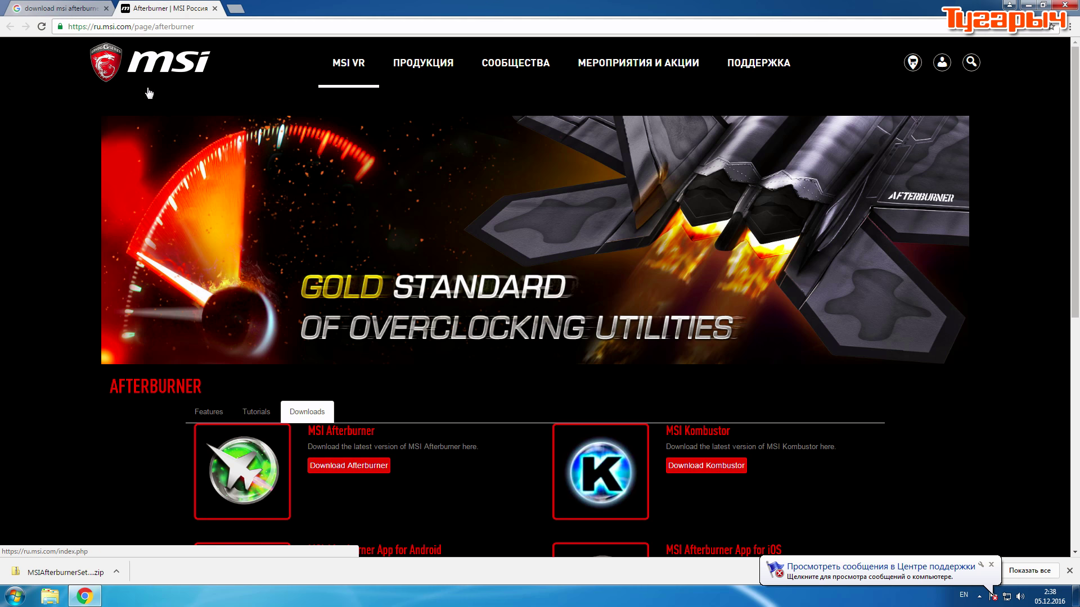
# Examine the Afterburner feature descriptions, including hardware monitoring, the in-game FPS counter and the mobile app
pyautogui.scroll(-3, 225, 224)
pyautogui.click(208, 243)
pyautogui.scroll(-3, 227, 243)
pyautogui.scroll(-8, 227, 244)
pyautogui.scroll(-3, 227, 244)
pyautogui.scroll(3, 227, 244)
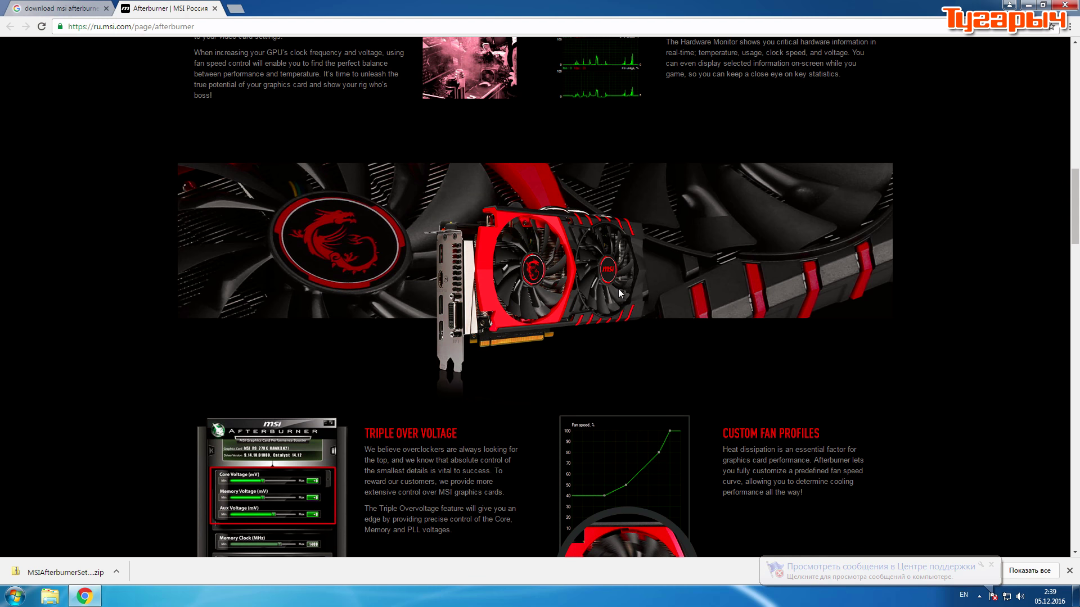
pyautogui.scroll(-6, 495, 275)
pyautogui.scroll(-4, 483, 298)
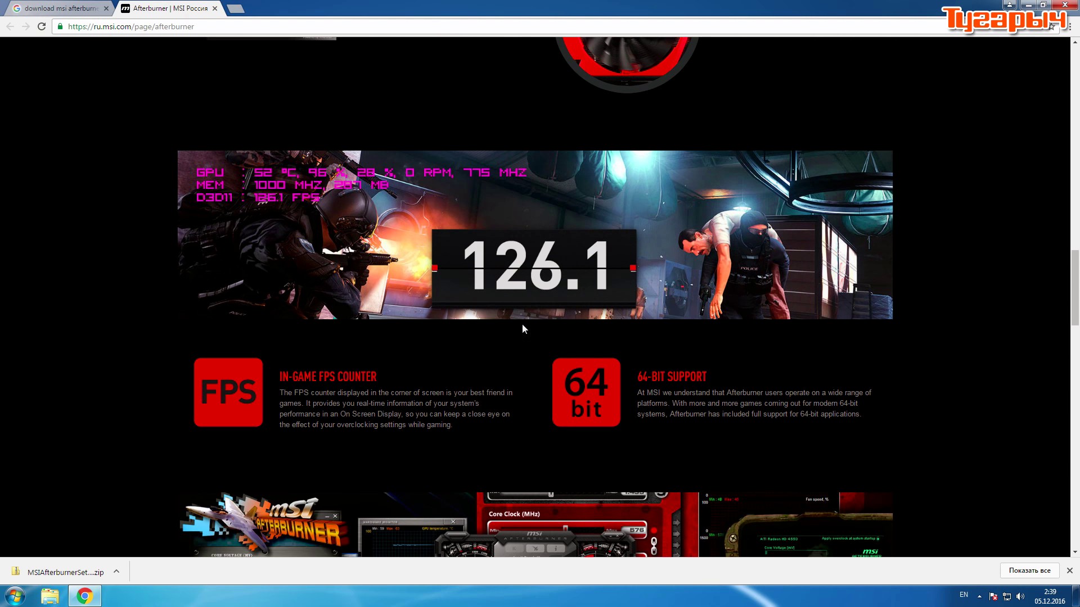
pyautogui.scroll(2, 455, 290)
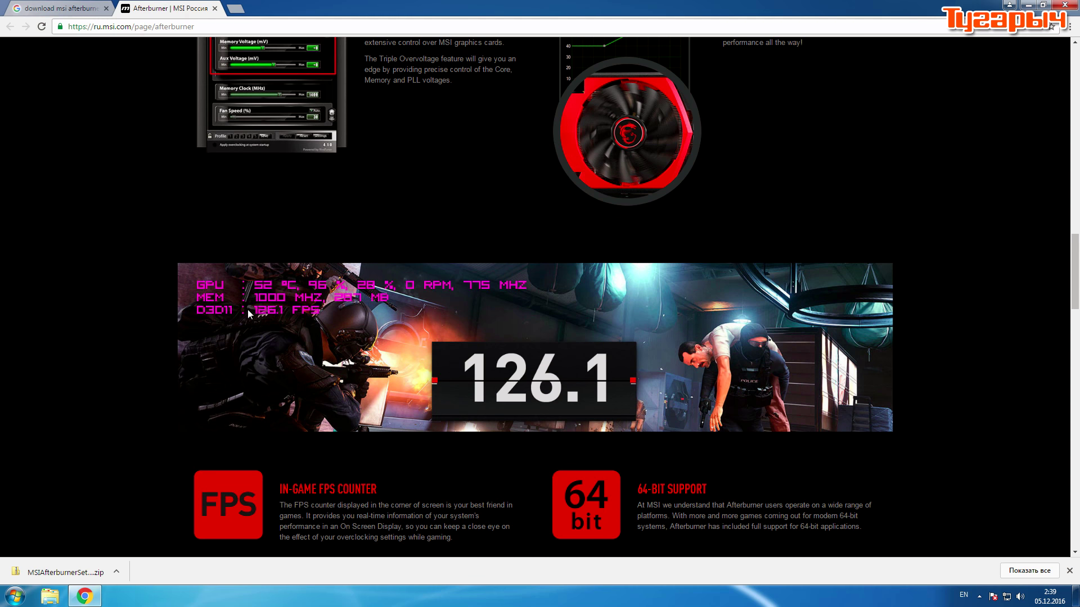
pyautogui.scroll(-7, 537, 299)
pyautogui.scroll(-20, 539, 301)
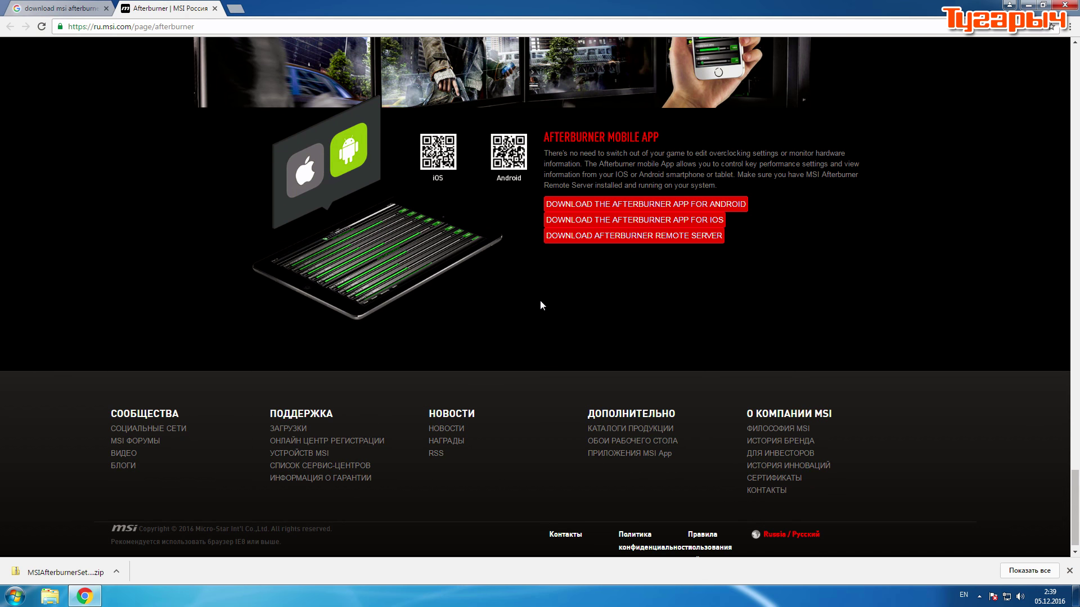
pyautogui.scroll(7, 97, 542)
# Inspect the contents of the downloaded MSIAfterburnerSetup archive and clear the browser and archive windows off the desktop
pyautogui.click(64, 572)
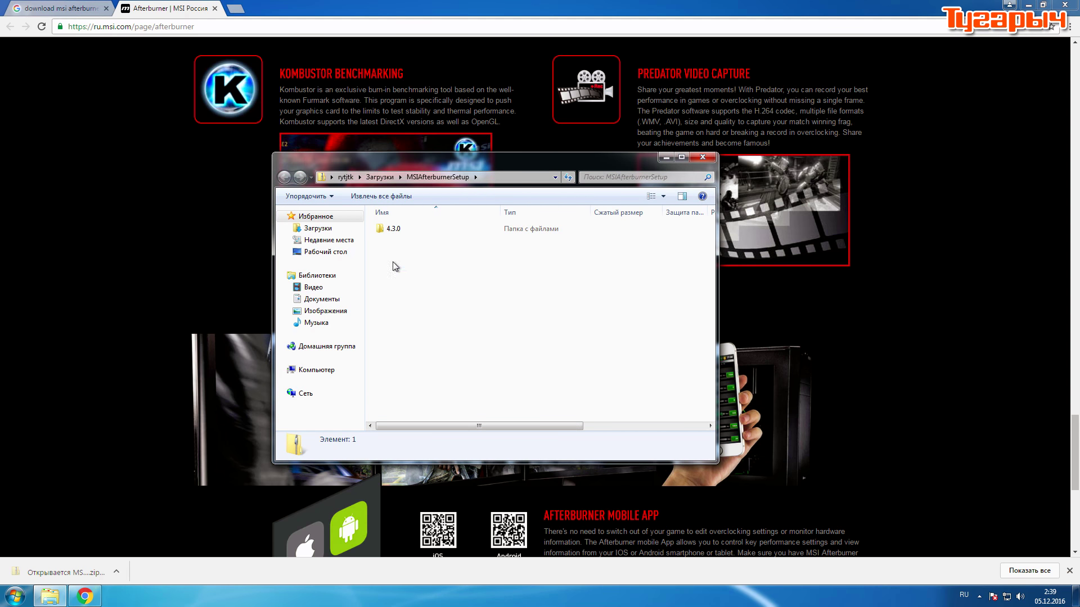
pyautogui.click(116, 512)
pyautogui.click(85, 596)
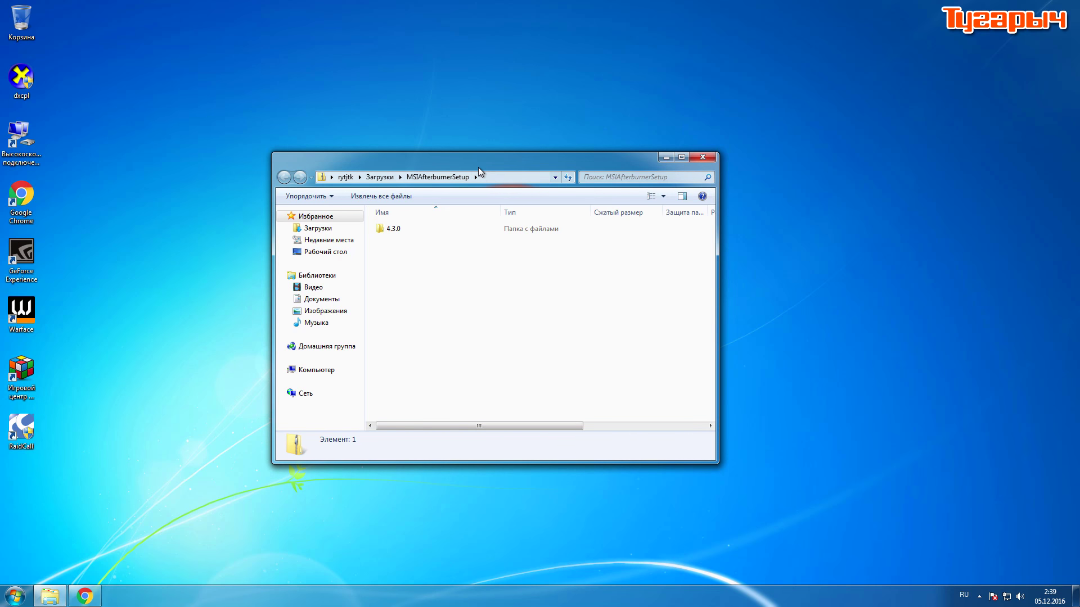
pyautogui.moveTo(478, 167); pyautogui.dragTo(667, 229)
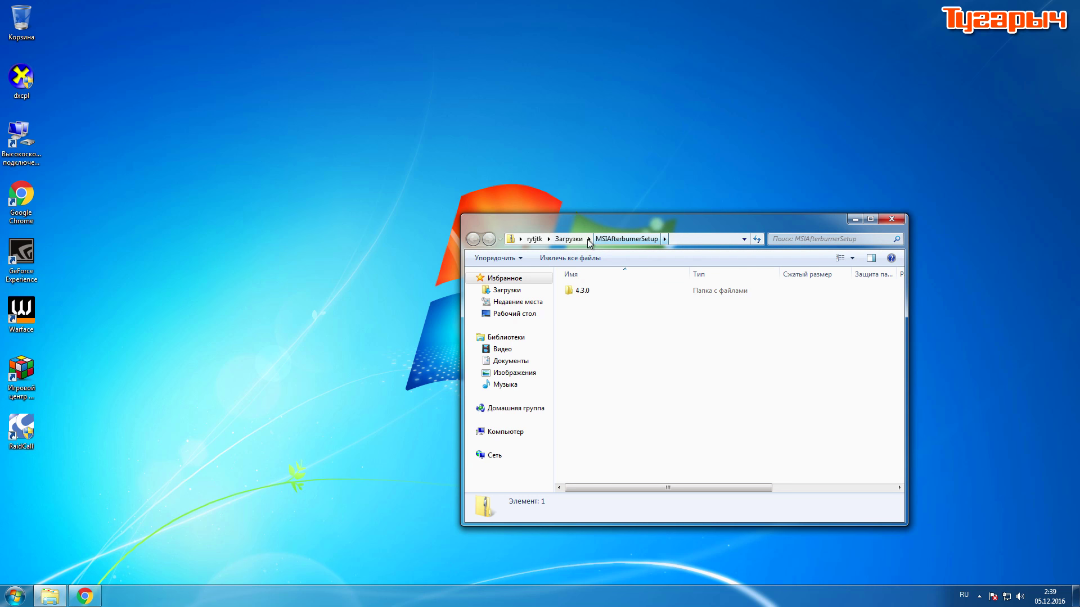
pyautogui.click(893, 219)
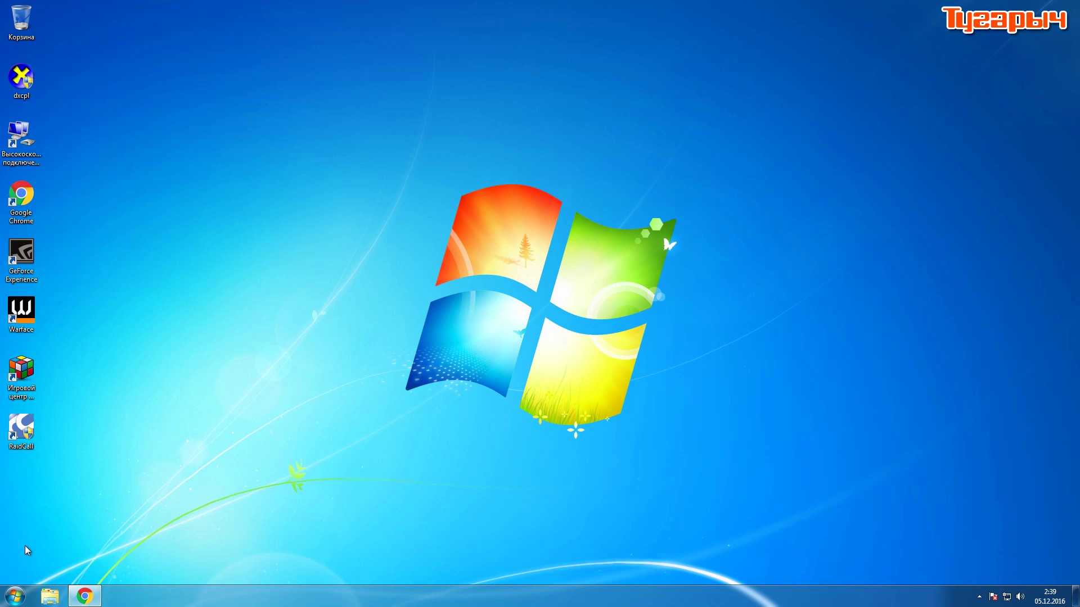
# Open the Загрузки (Downloads) folder in Windows Explorer and move its window toward the middle of the desktop
pyautogui.click(15, 596)
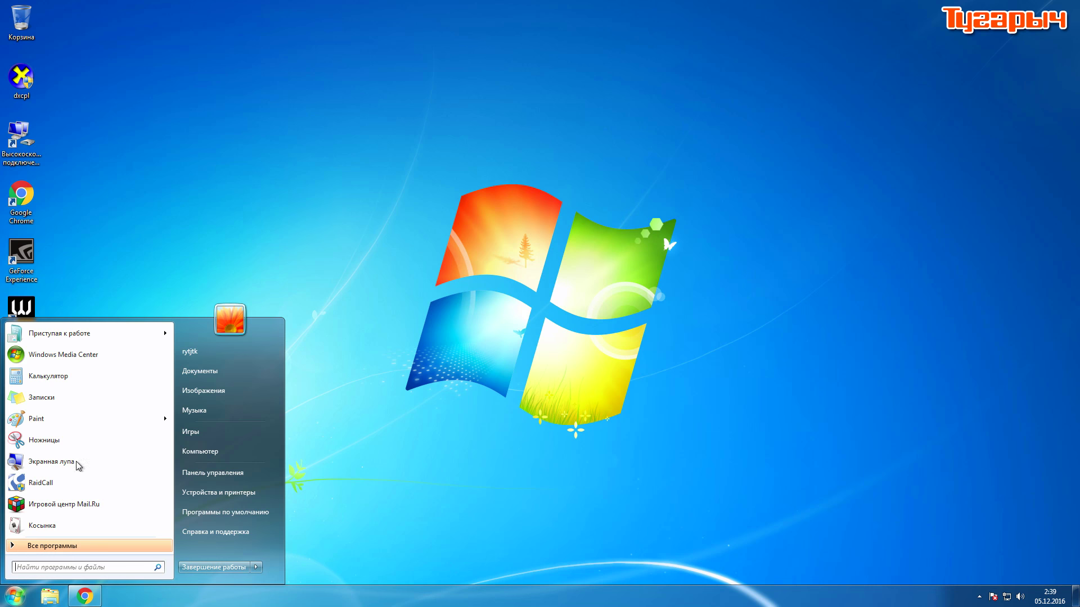
pyautogui.click(231, 393)
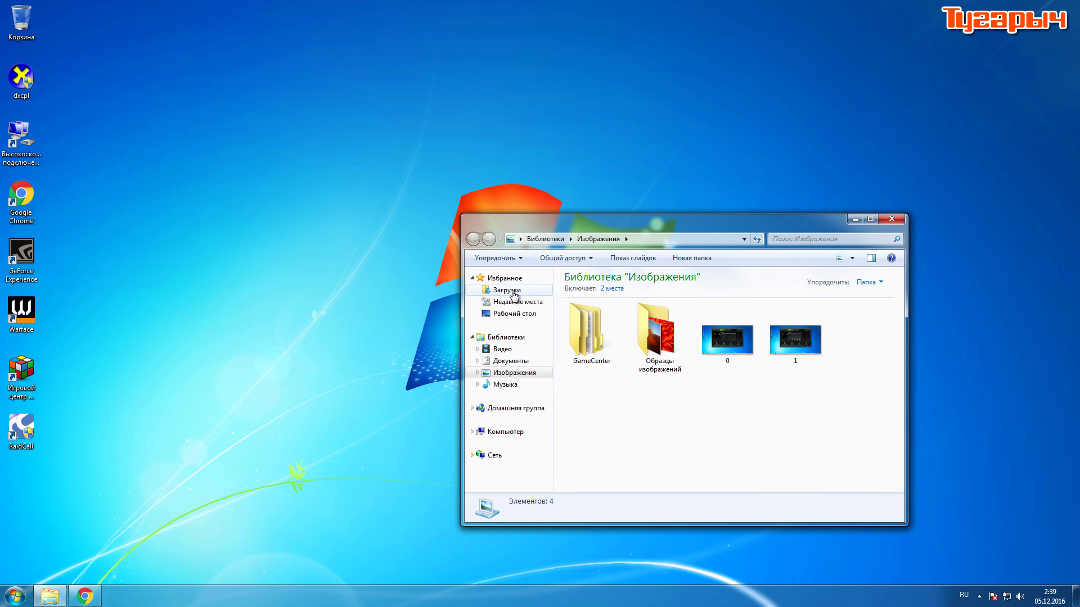
pyautogui.click(512, 291)
pyautogui.moveTo(592, 226); pyautogui.dragTo(425, 184)
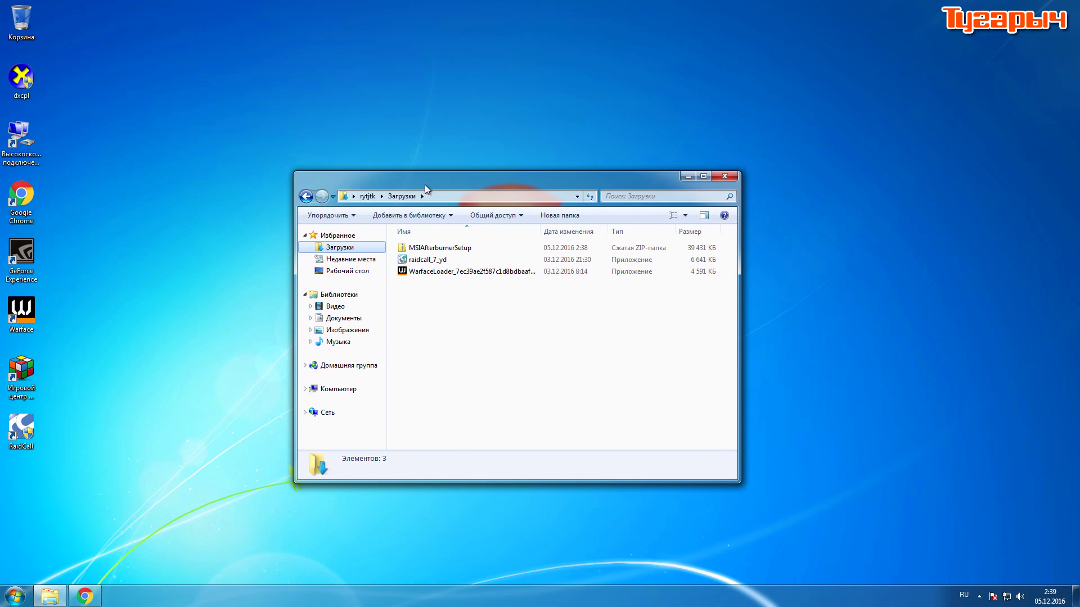
# Open the MSIAfterburnerSetup archive, extract its 4.3.0 folder onto the desktop, and close the archive window
pyautogui.click(459, 253)
pyautogui.doubleClick(459, 252)
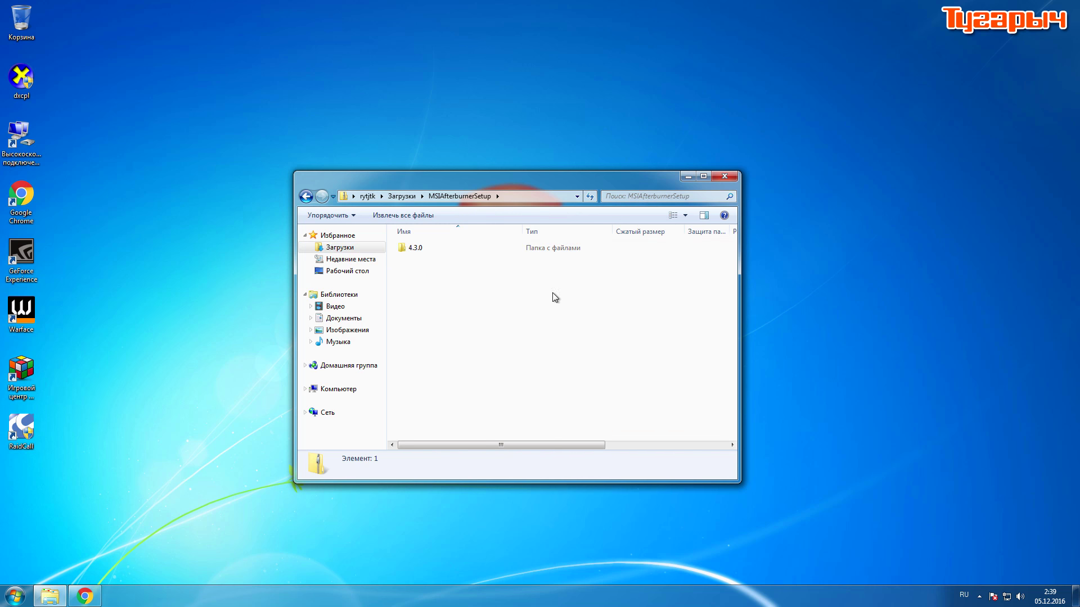
pyautogui.doubleClick(434, 248)
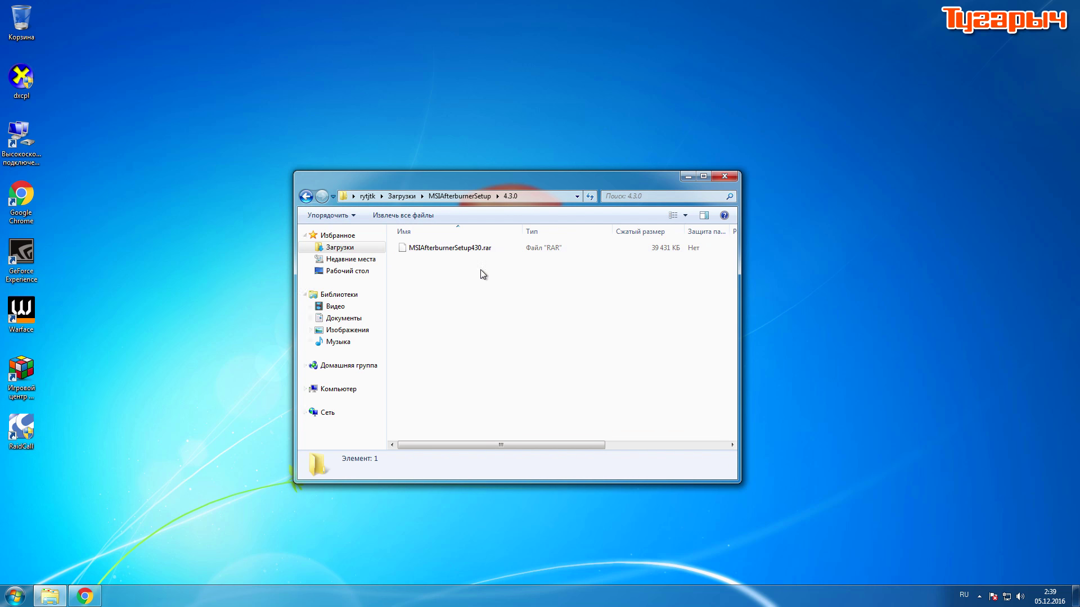
pyautogui.click(307, 194)
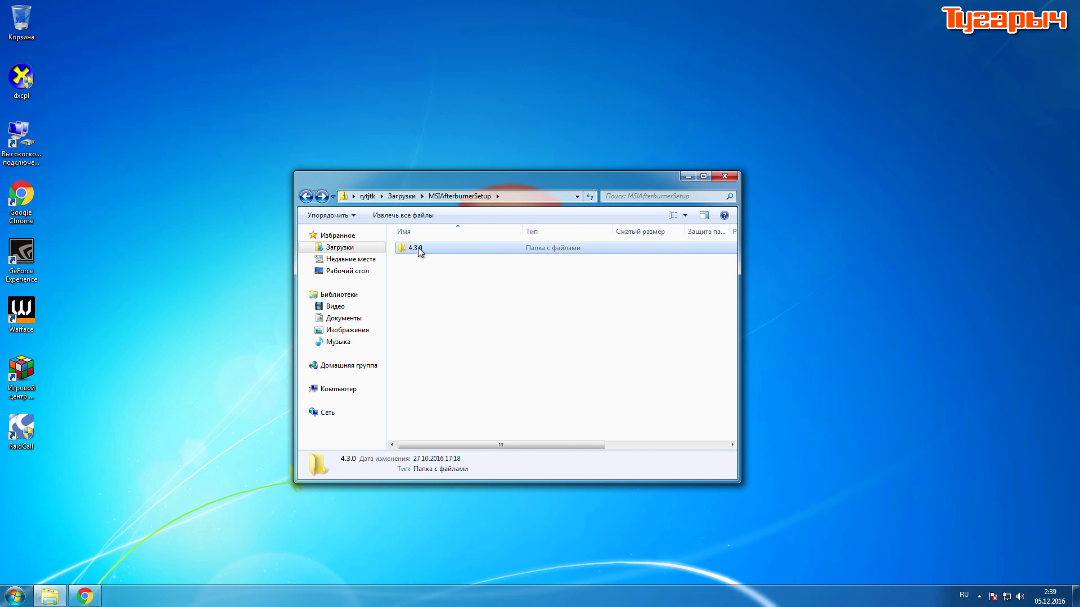
pyautogui.moveTo(418, 247); pyautogui.dragTo(322, 83)
pyautogui.moveTo(474, 172); pyautogui.dragTo(344, 214)
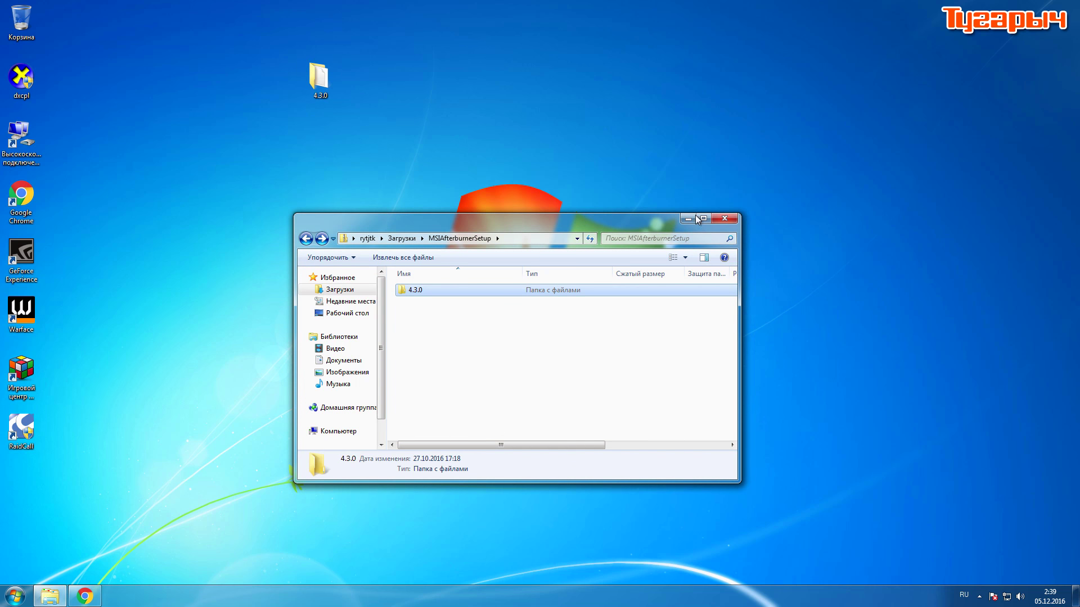
pyautogui.click(725, 218)
# Try to open MSIAfterburnerSetup430.rar from the extracted 4.3.0 folder on the desktop
pyautogui.doubleClick(318, 77)
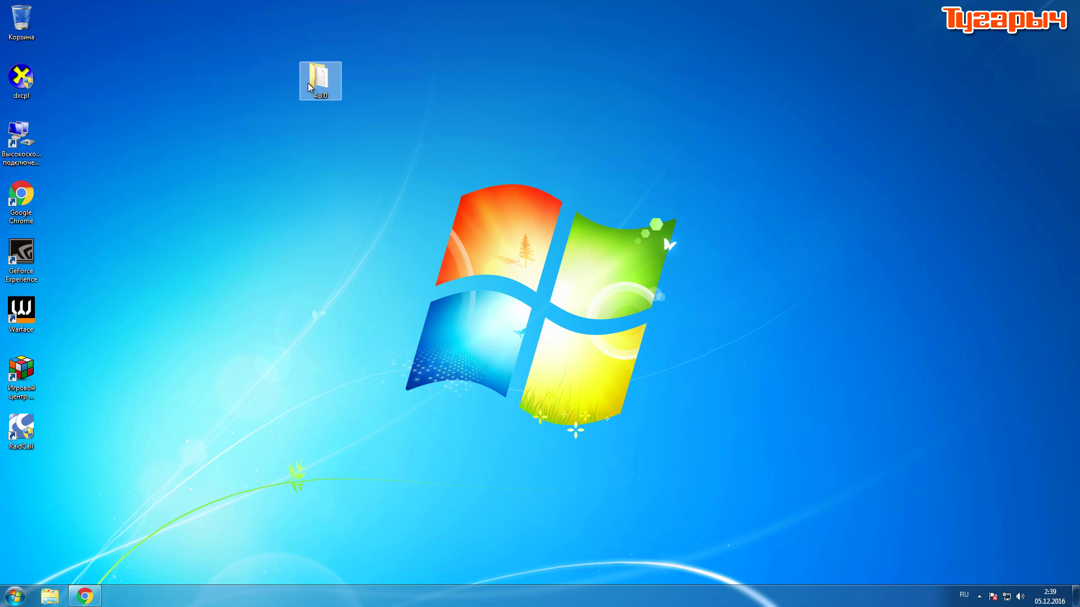
pyautogui.doubleClick(453, 290)
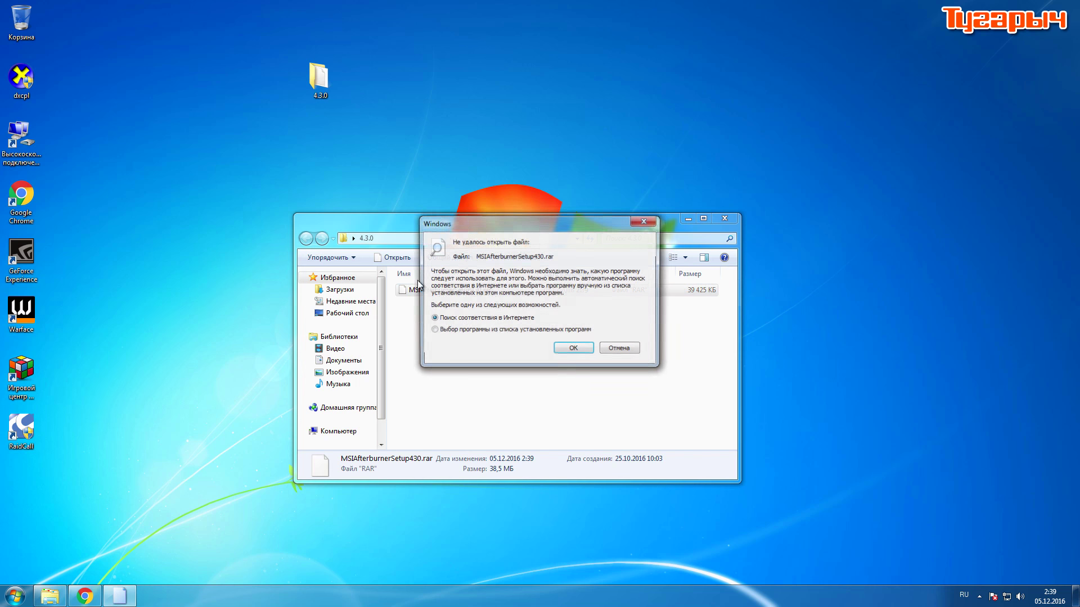
pyautogui.click(621, 350)
pyautogui.moveTo(511, 225); pyautogui.dragTo(501, 198)
pyautogui.click(529, 345)
# Switch to Chrome, review the Afterburner page's available downloads, and return to the desktop
pyautogui.click(50, 596)
pyautogui.click(89, 602)
pyautogui.scroll(10, 142, 365)
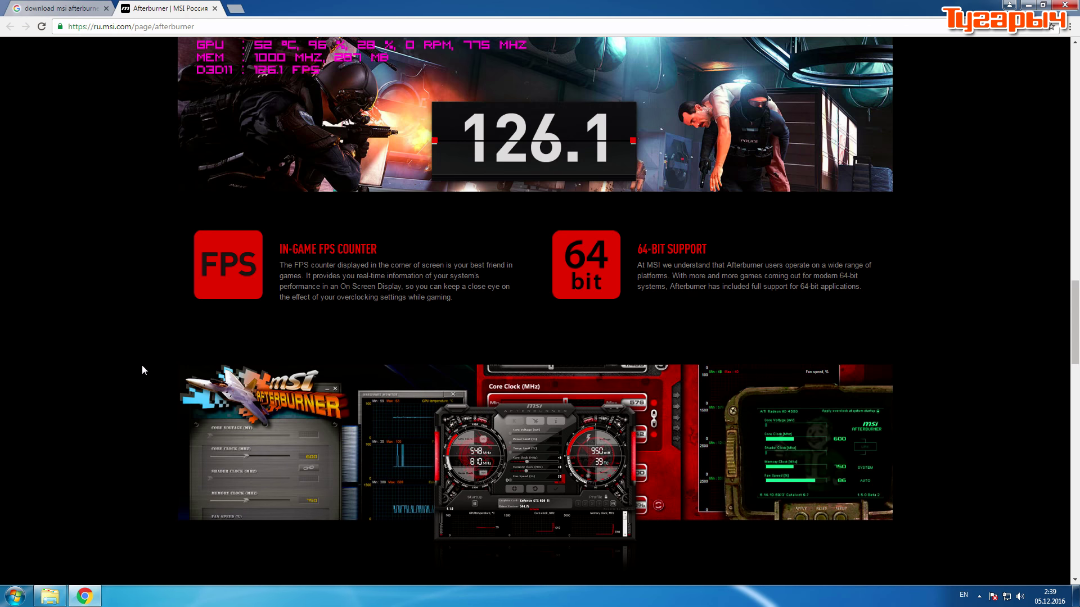
pyautogui.scroll(15, 141, 365)
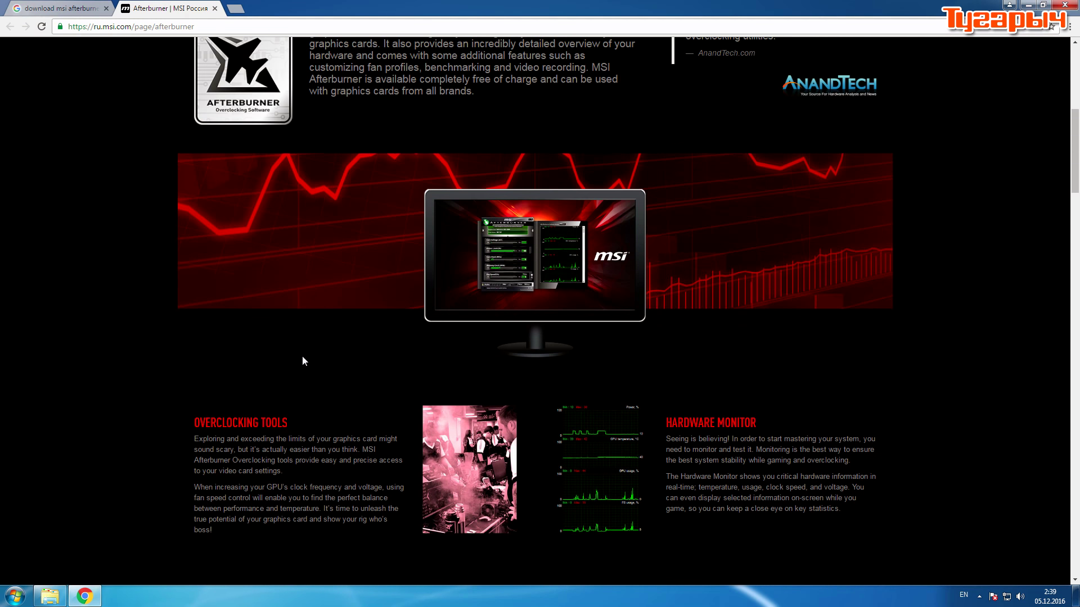
pyautogui.scroll(7, 302, 360)
pyautogui.click(306, 412)
pyautogui.scroll(-3, 135, 381)
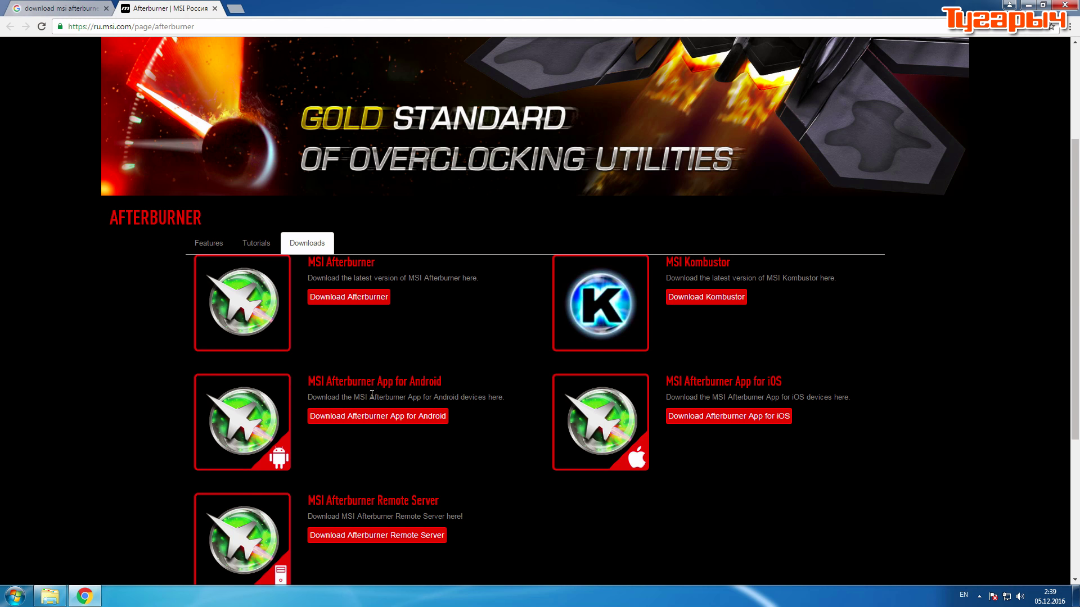
pyautogui.scroll(-4, 475, 332)
pyautogui.scroll(2, 475, 333)
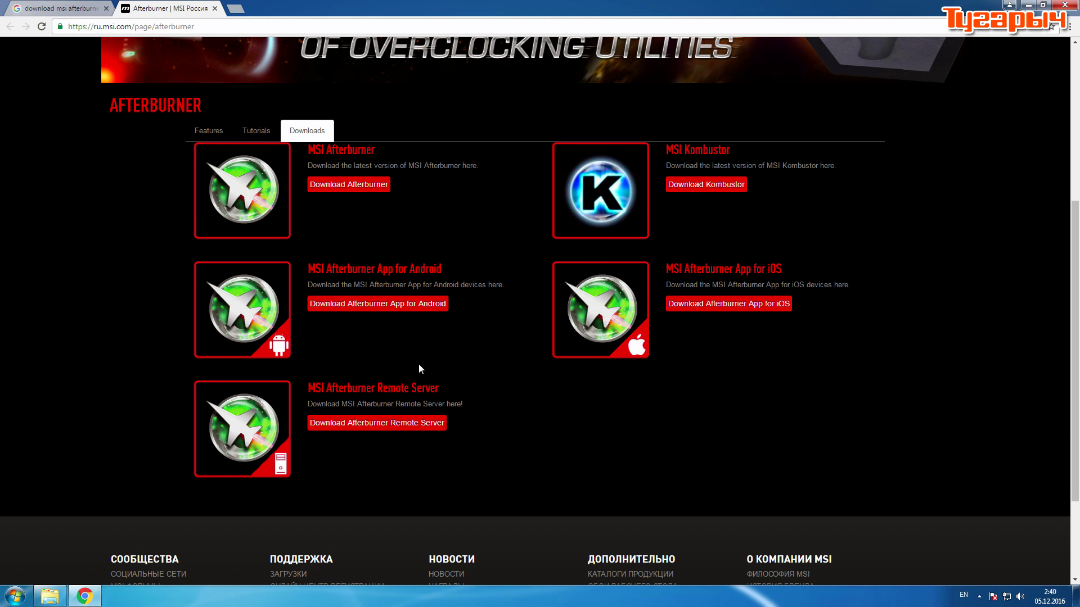
pyautogui.scroll(4, 358, 366)
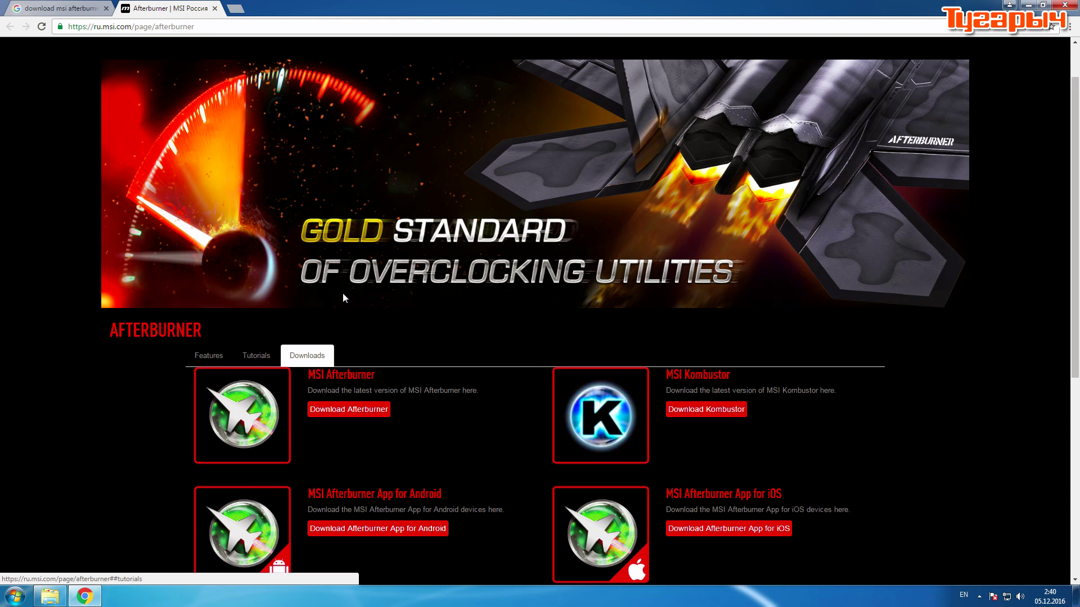
pyautogui.scroll(1, 210, 299)
pyautogui.click(84, 595)
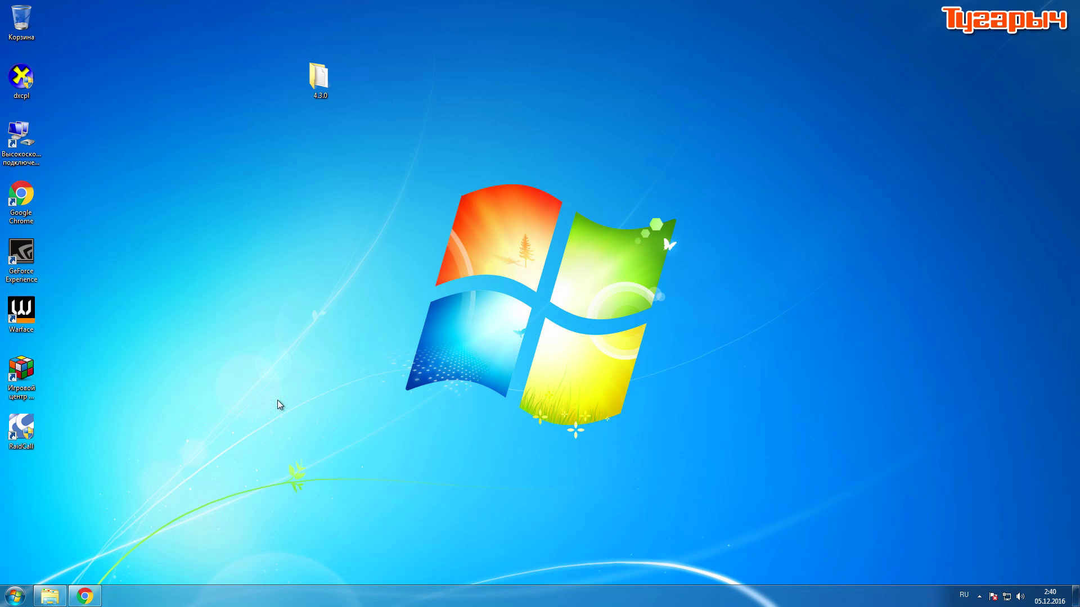
# Reopen the desktop 4.3.0 folder, check the actions offered for MSIAfterburnerSetup430.rar, and try opening the file again
pyautogui.doubleClick(334, 103)
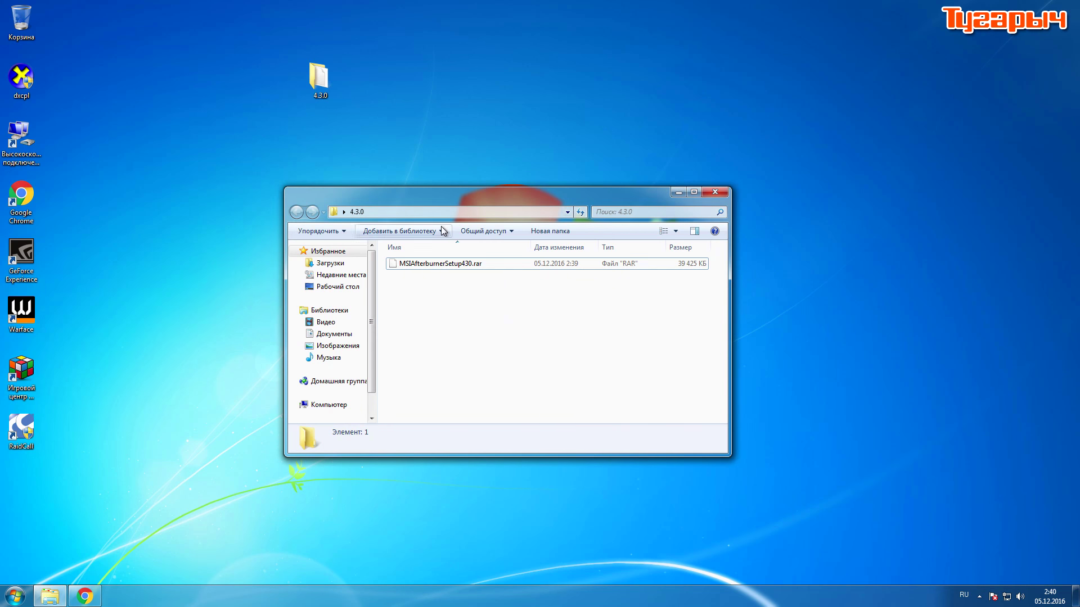
pyautogui.rightClick(426, 267)
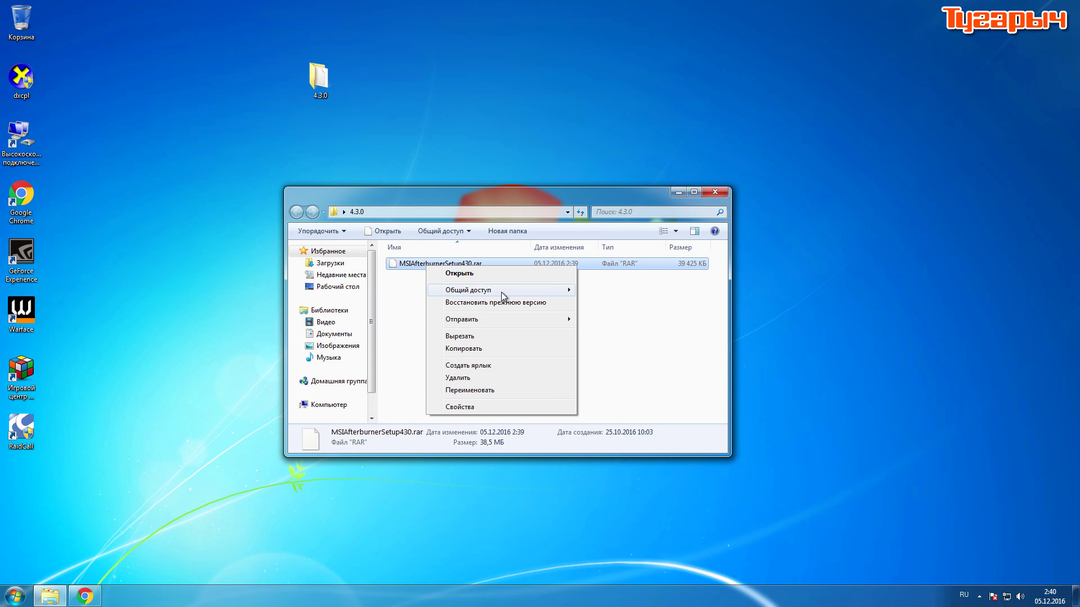
pyautogui.moveTo(491, 325)
pyautogui.click(449, 272)
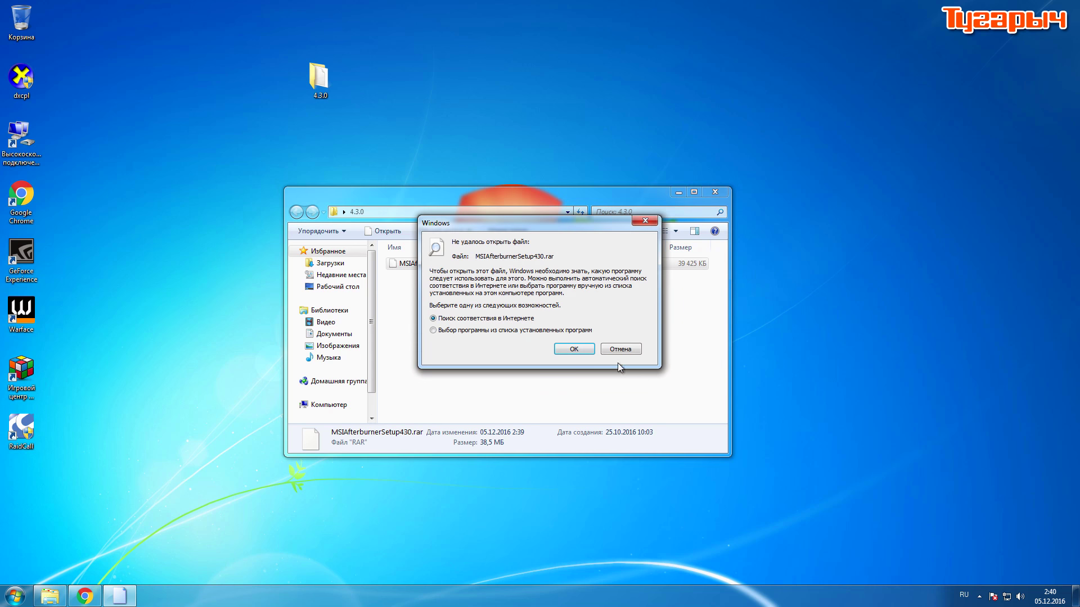
pyautogui.click(620, 354)
pyautogui.click(480, 331)
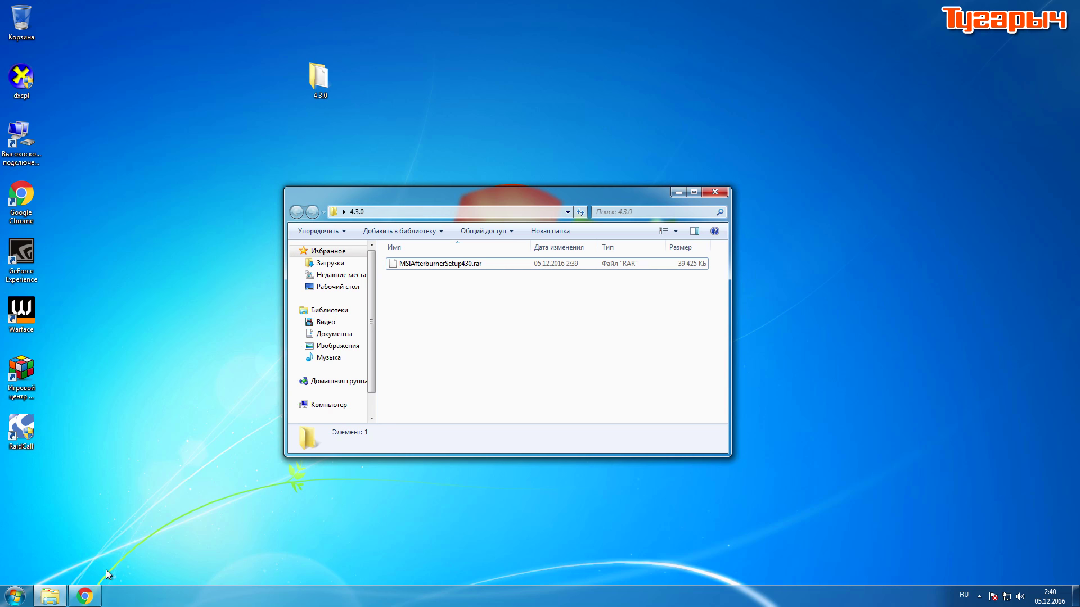
# Switch to Chrome and search Google for "download winrar"
pyautogui.click(86, 602)
pyautogui.click(86, 7)
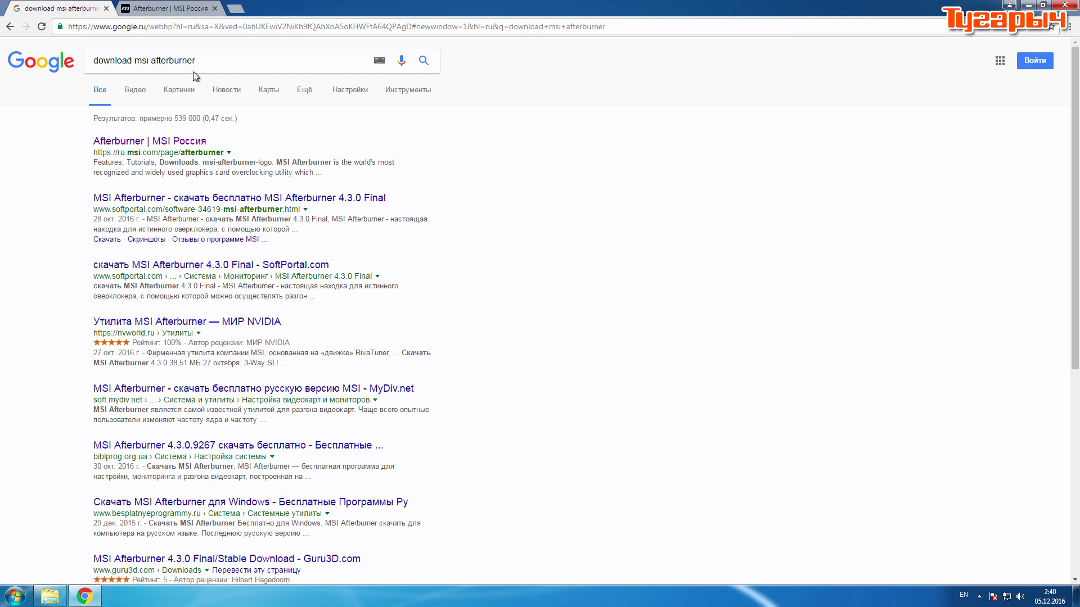
pyautogui.moveTo(228, 62); pyautogui.dragTo(135, 62)
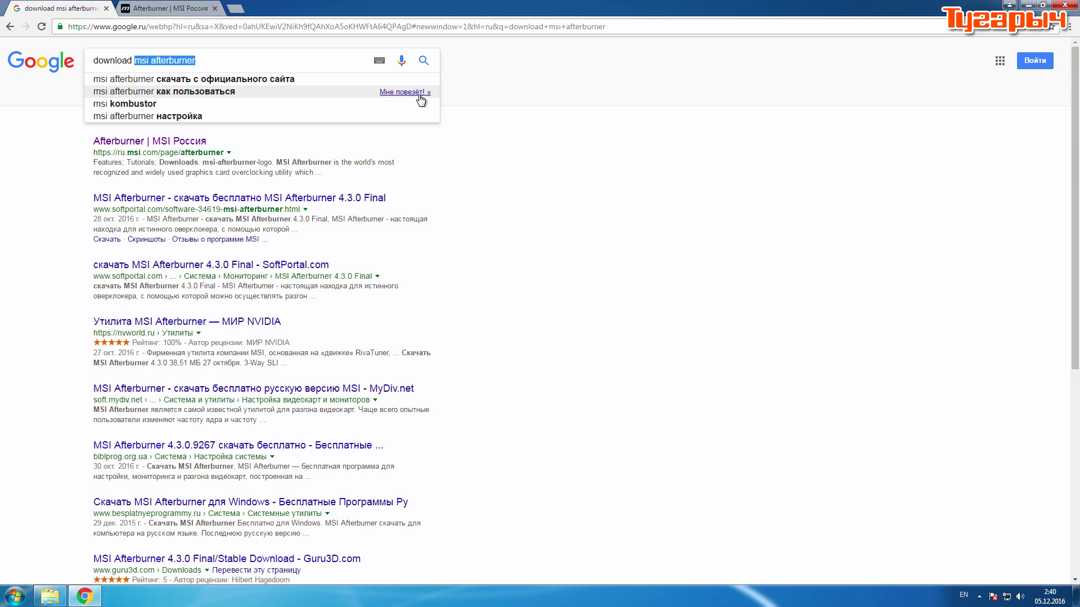
pyautogui.write('winrar')
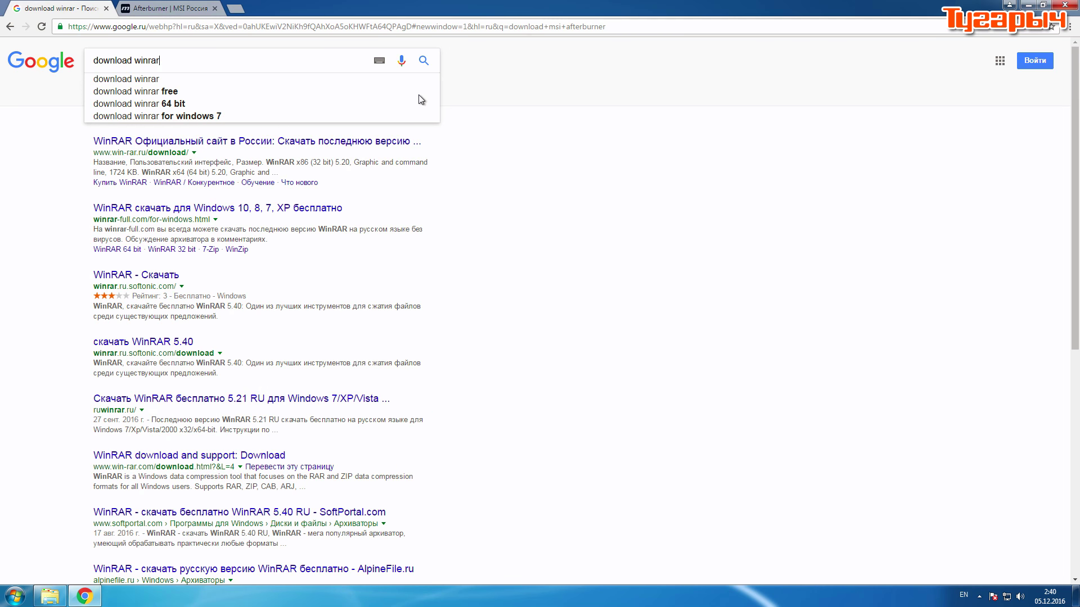
pyautogui.press('Return')
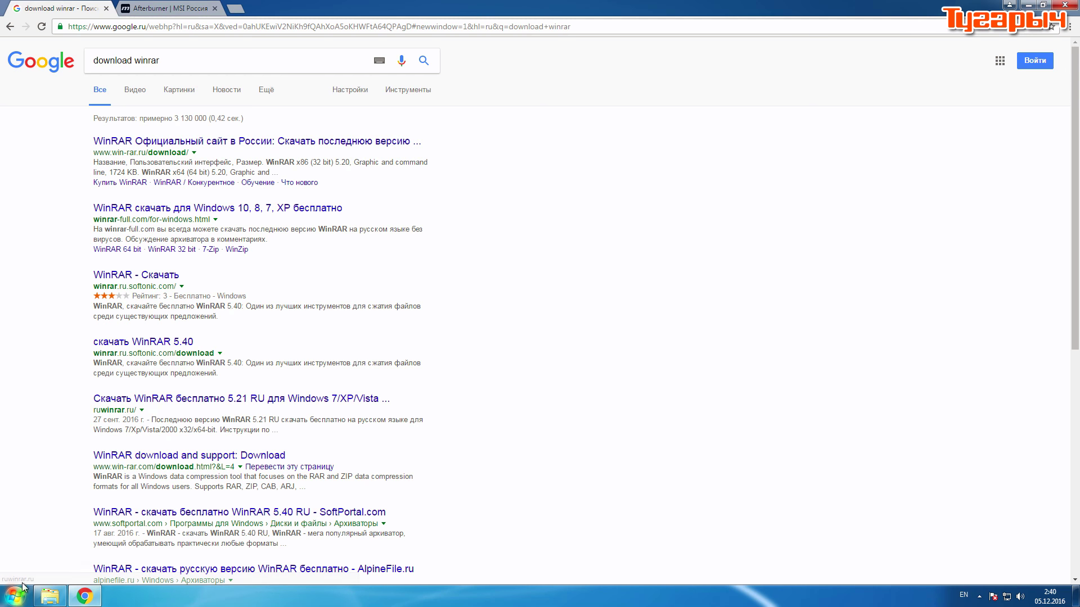
pyautogui.press('super')
pyautogui.press('super')
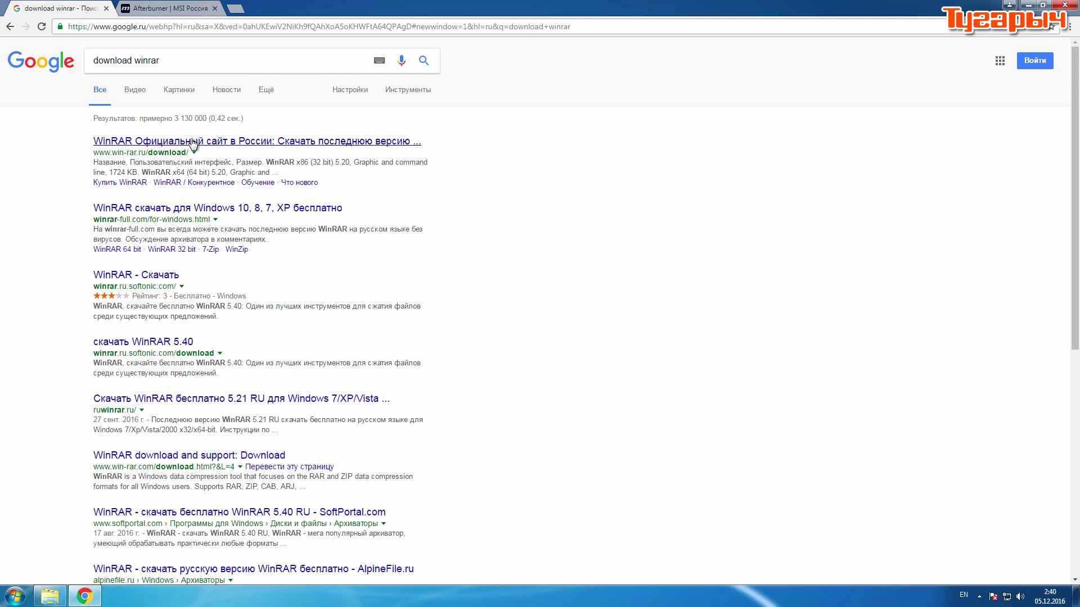
# Open the official Russian WinRAR download page and download the Russian 64-bit Windows version 5.20
pyautogui.click(235, 143)
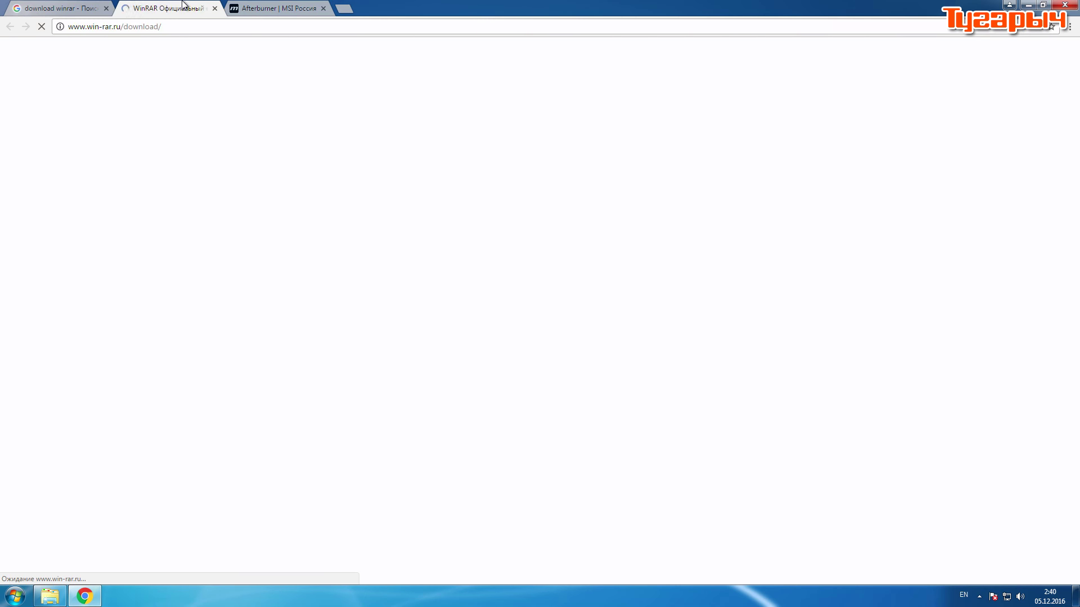
pyautogui.click(282, 6)
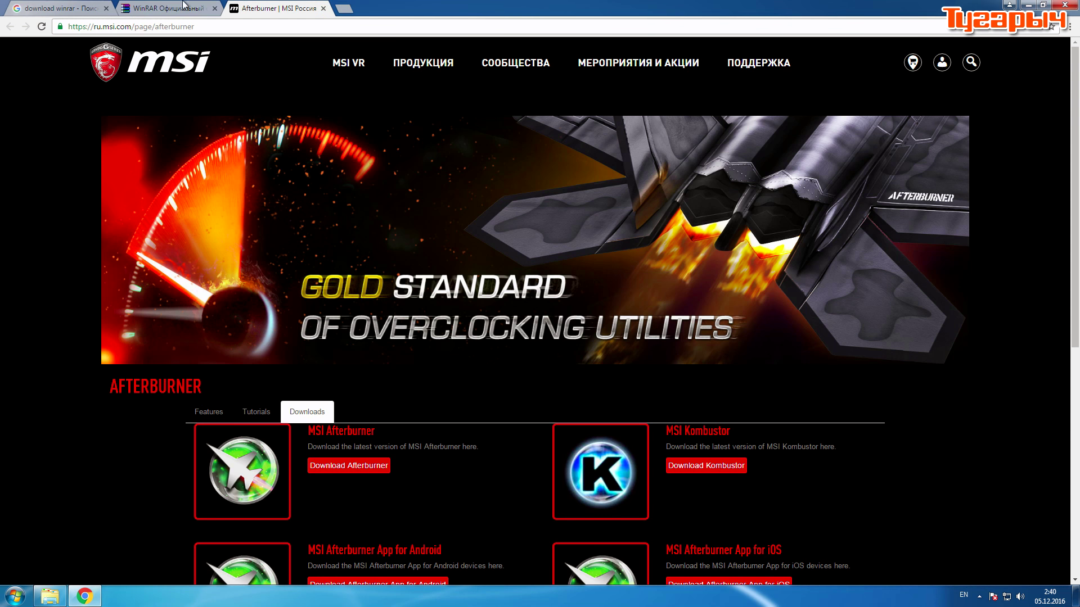
pyautogui.click(183, 5)
pyautogui.scroll(-5, 483, 304)
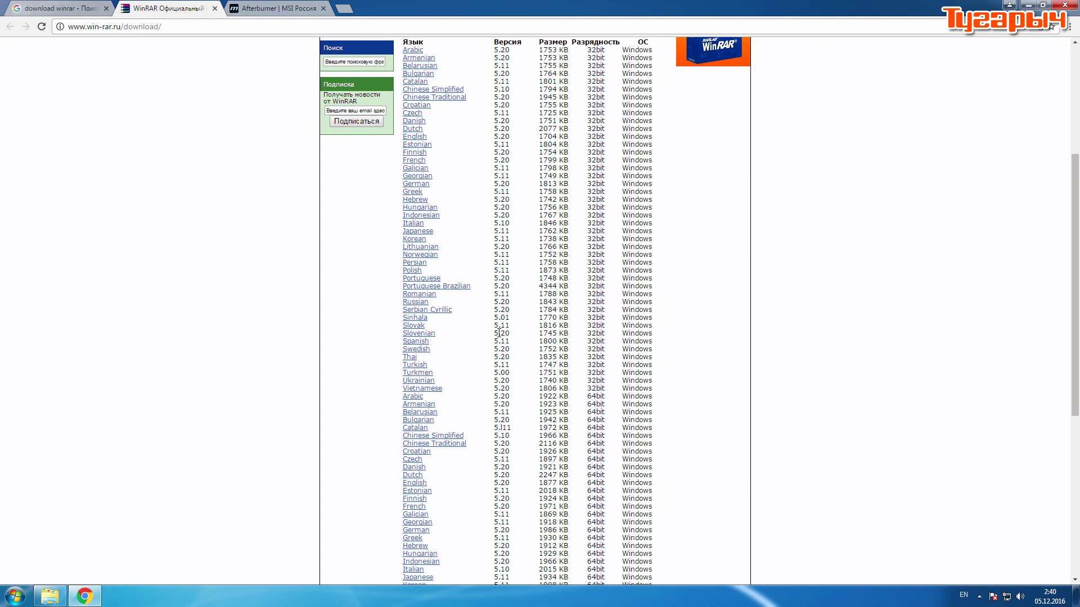
pyautogui.scroll(-6, 499, 333)
pyautogui.scroll(3, 493, 342)
pyautogui.scroll(-1, 494, 342)
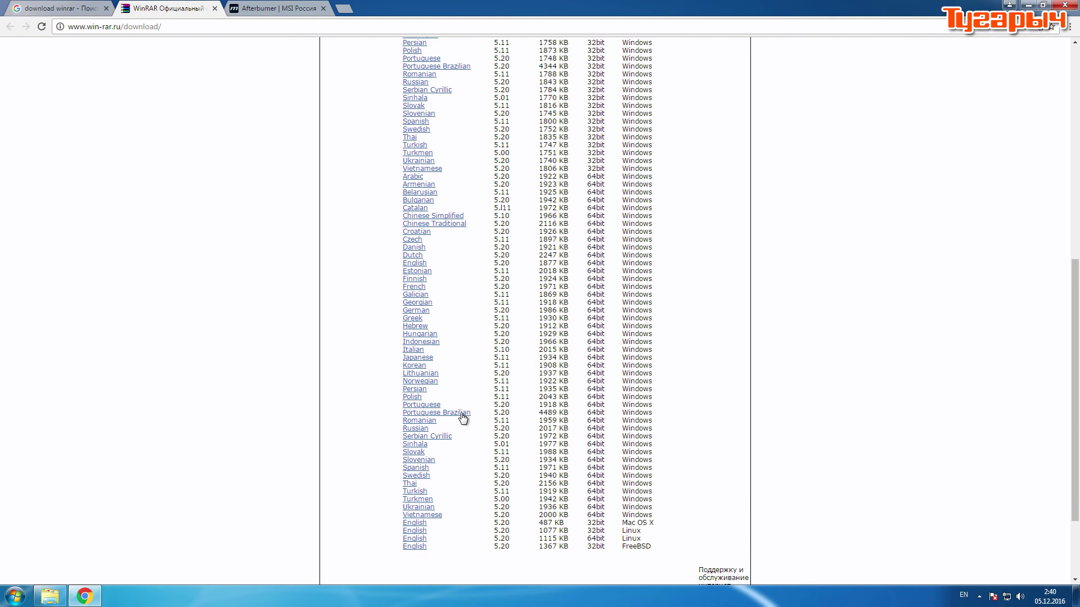
pyautogui.click(422, 431)
pyautogui.scroll(8, 220, 382)
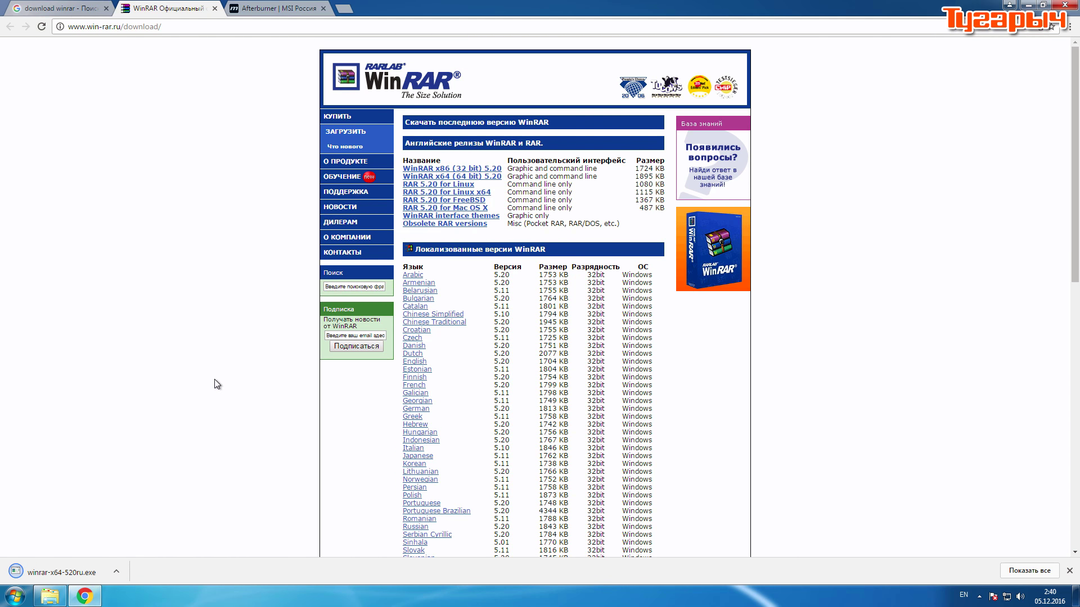
# Run winrar-x64-520ru.exe with permission to make changes, clear the browser away, and install WinRAR into C:\Program Files\WinRAR
pyautogui.click(85, 571)
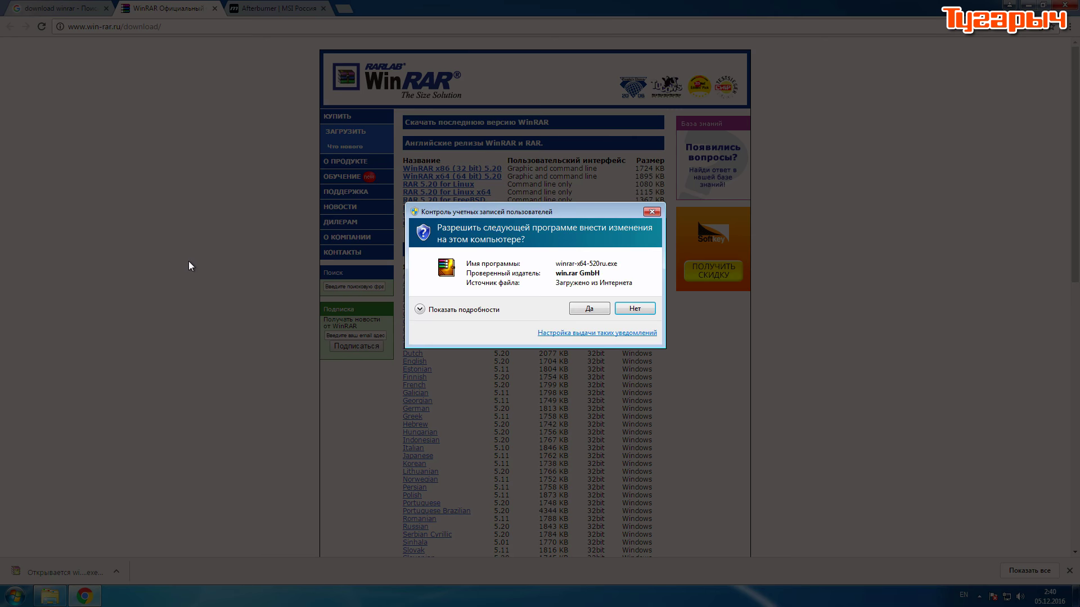
pyautogui.click(588, 308)
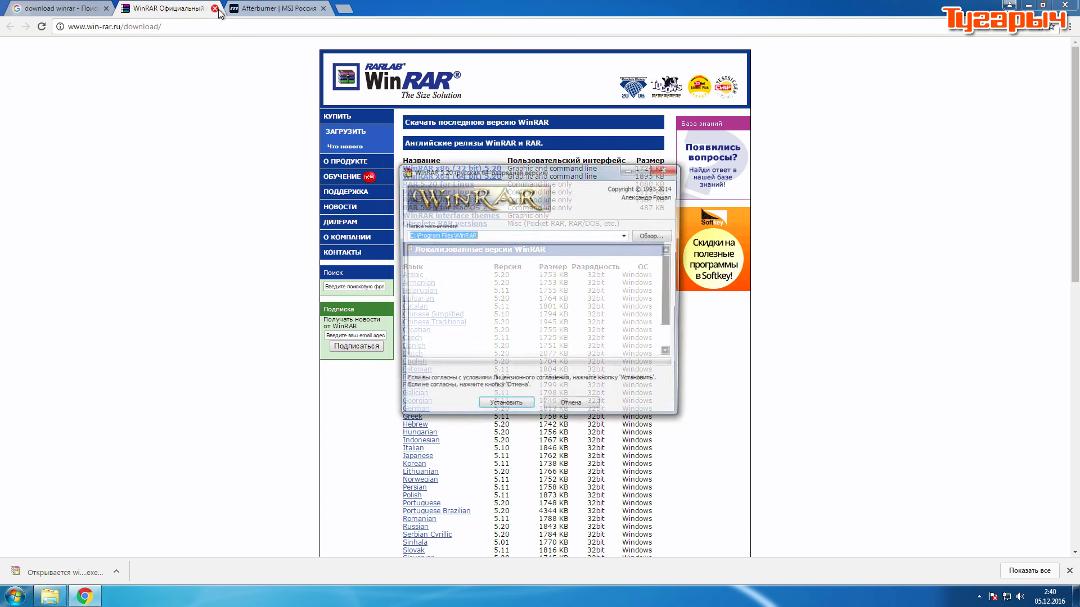
pyautogui.click(215, 8)
pyautogui.click(84, 596)
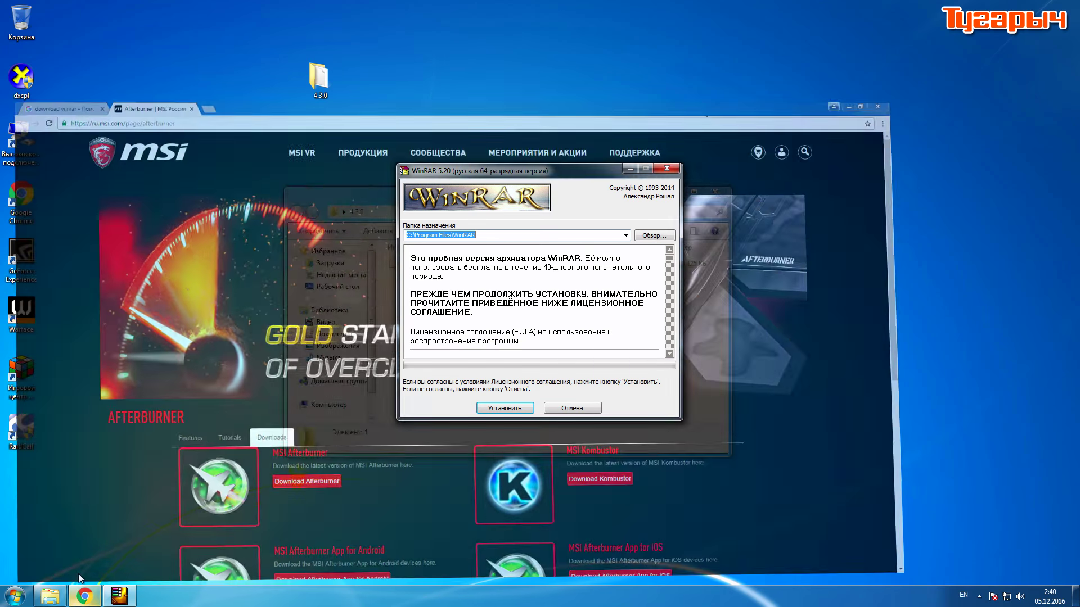
pyautogui.click(504, 408)
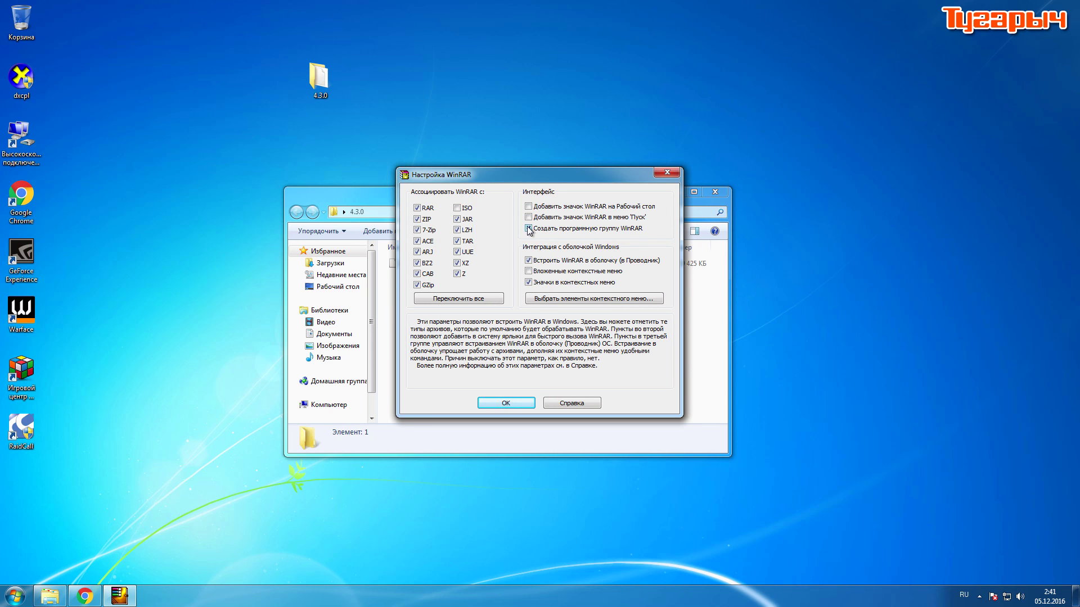
# Turn off WinRAR's Explorer shell integration, accept the remaining setup options, and finish the installation
pyautogui.click(529, 260)
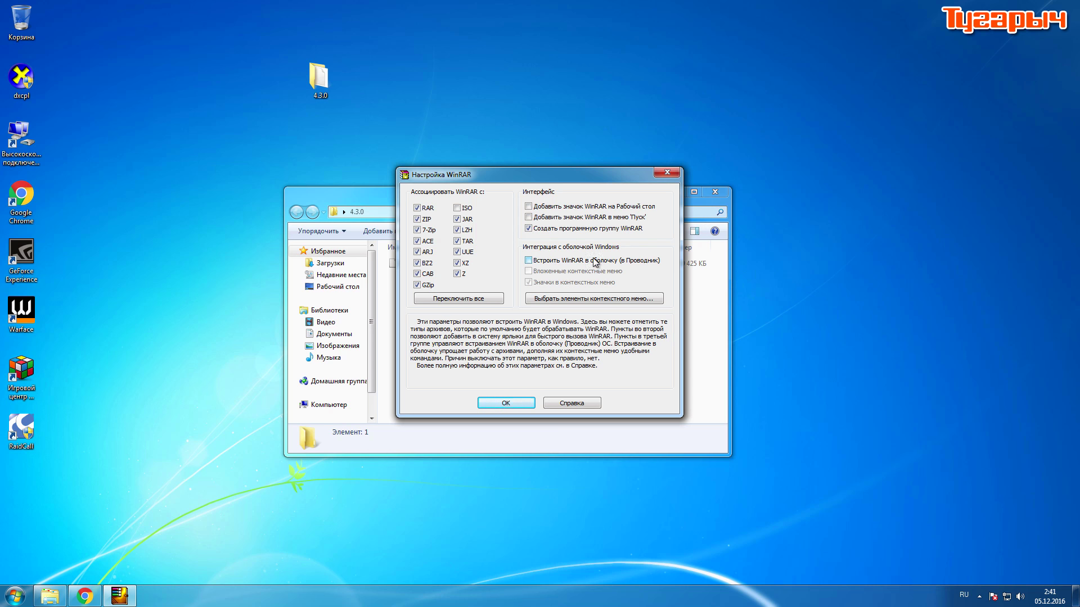
pyautogui.click(535, 260)
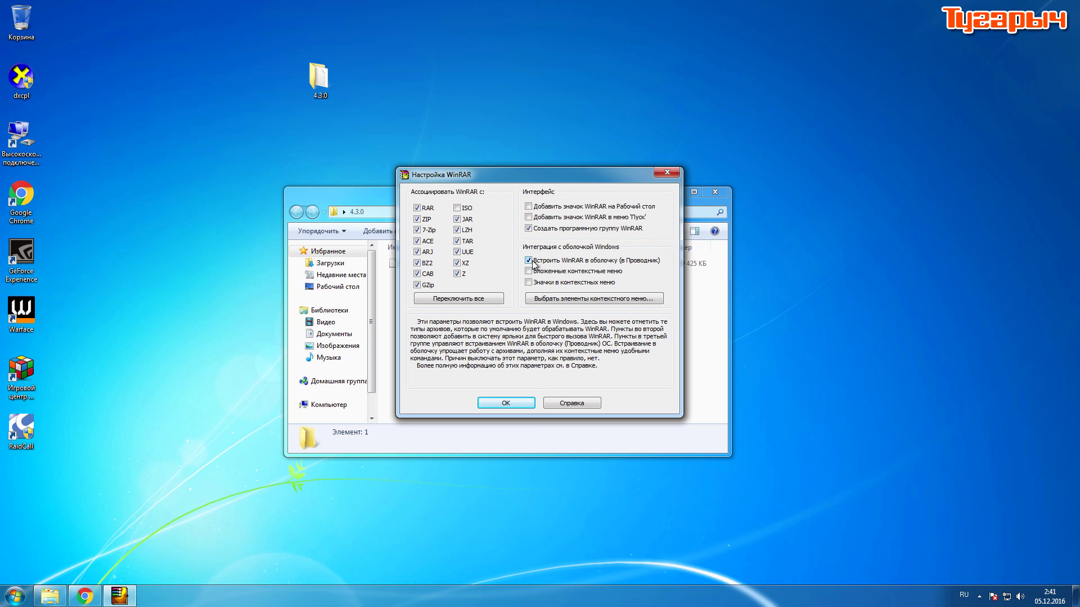
pyautogui.click(535, 263)
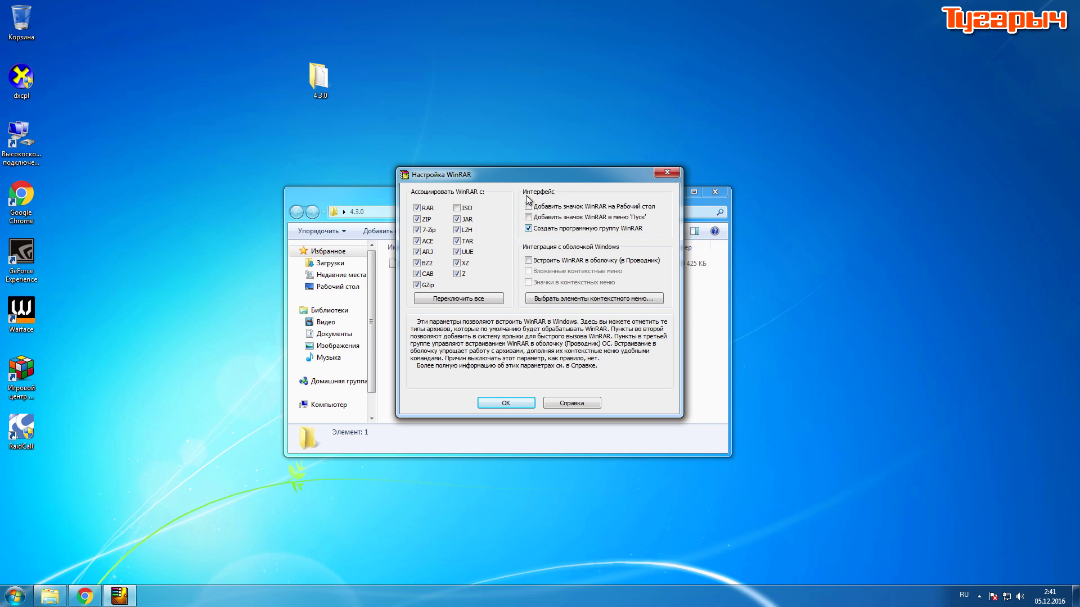
pyautogui.click(505, 404)
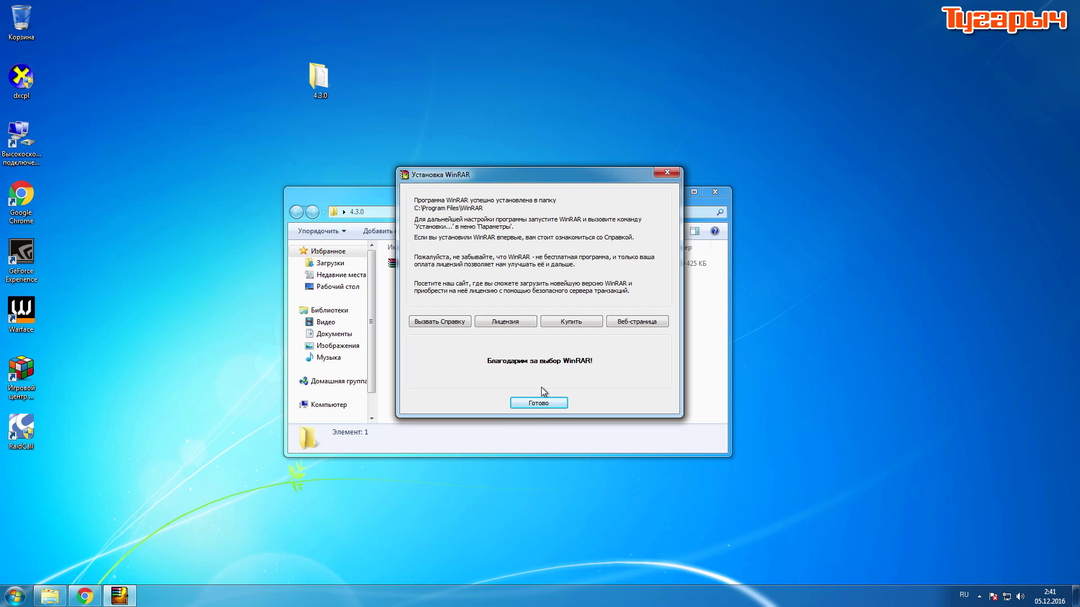
pyautogui.click(538, 403)
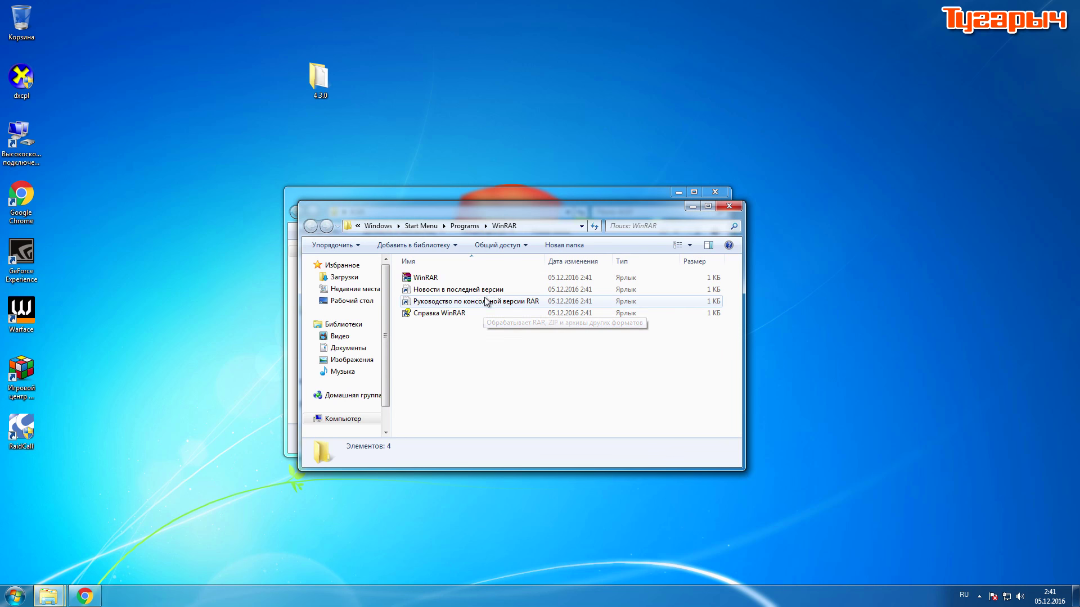
# Close the WinRAR shortcuts folder, open the MSIAfterburnerSetup430 archive, and move its window aside to expose the desktop
pyautogui.click(726, 208)
pyautogui.moveTo(513, 200); pyautogui.dragTo(471, 198)
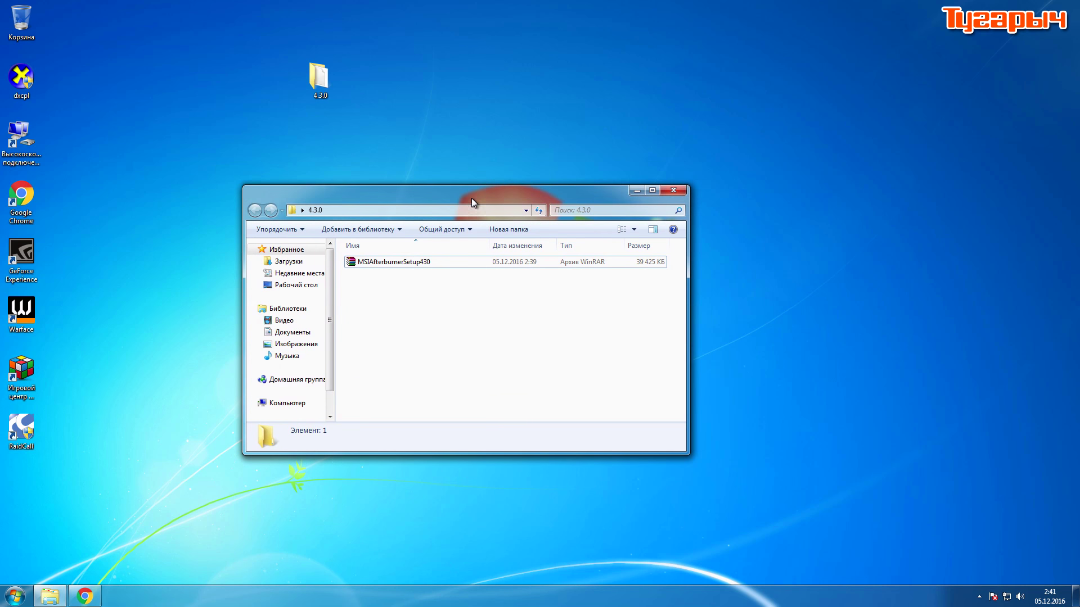
pyautogui.doubleClick(393, 261)
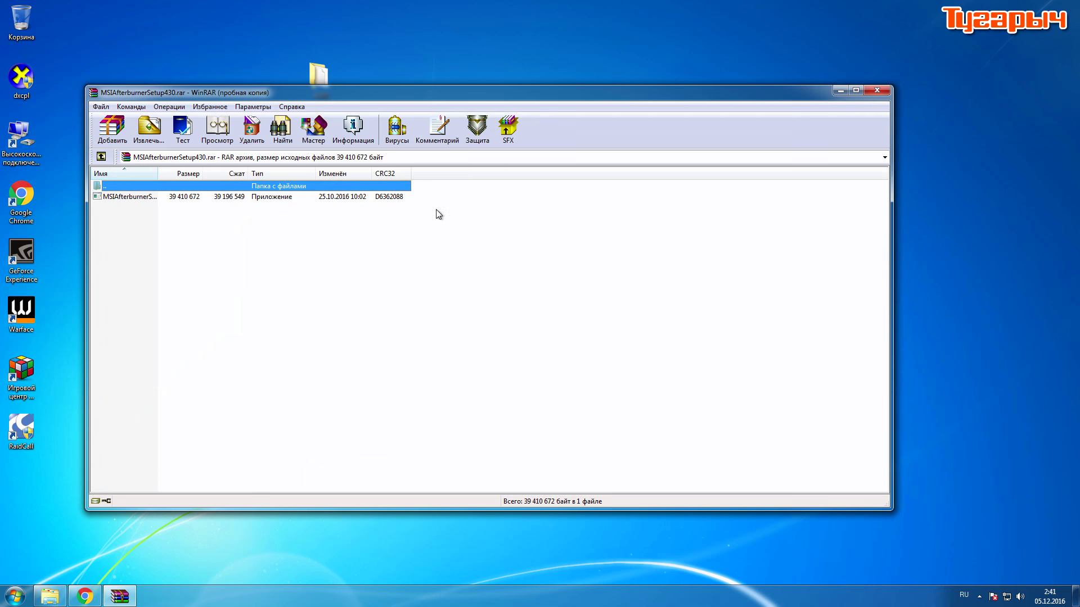
pyautogui.moveTo(444, 94); pyautogui.dragTo(802, 200)
# Extract the MSI Afterburner installer from the archive to the desktop and dismiss WinRAR's diagnostic message
pyautogui.moveTo(487, 303); pyautogui.dragTo(501, 135)
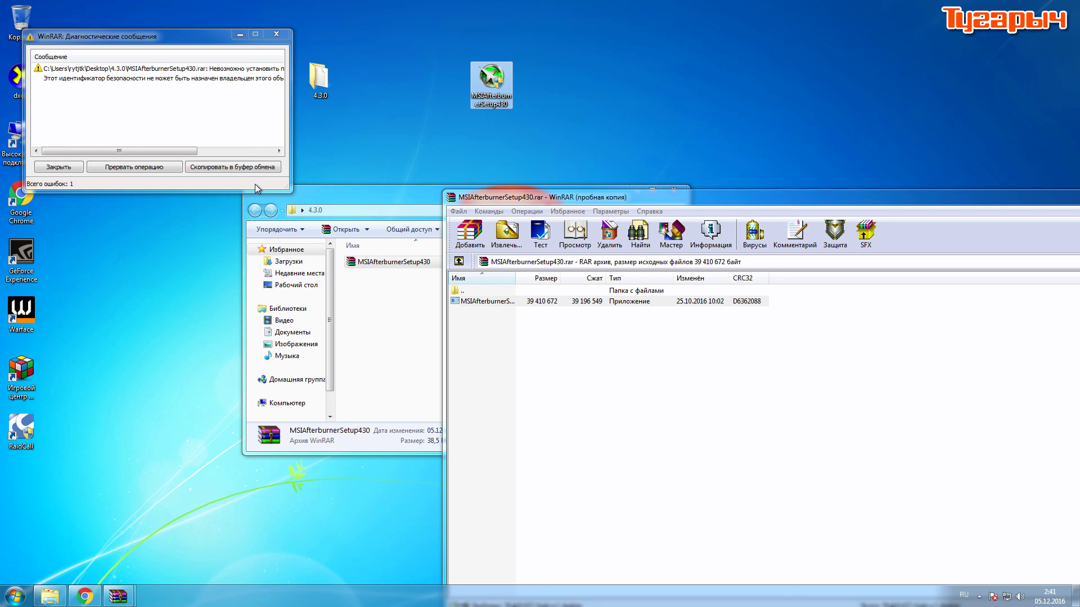
pyautogui.moveTo(172, 41); pyautogui.dragTo(326, 157)
pyautogui.click(433, 152)
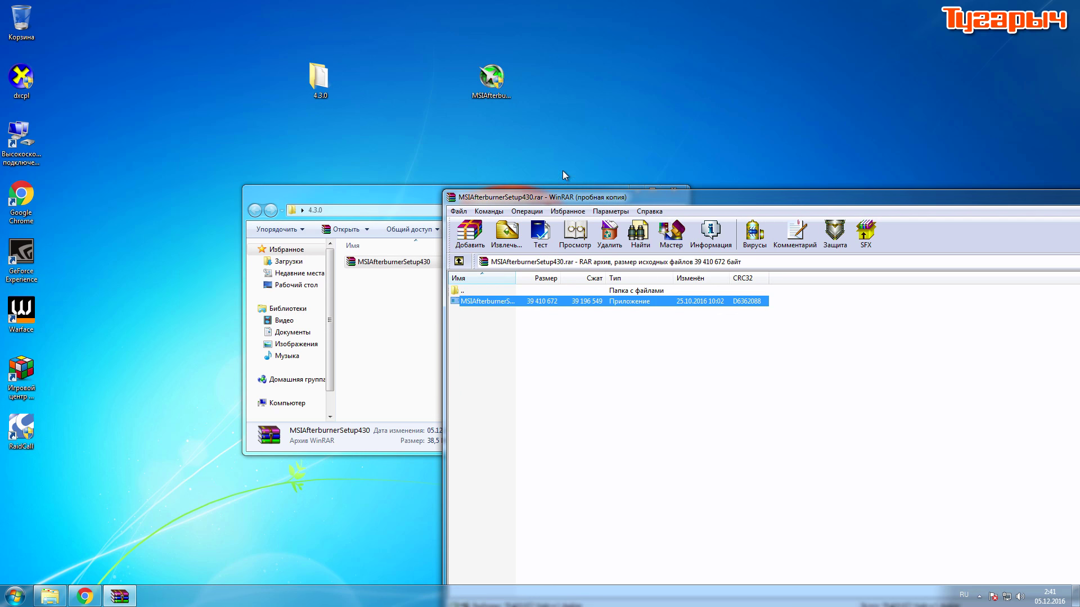
# Delete the extracted MSIAfterburnerSetup430 installer from the desktop
pyautogui.click(574, 323)
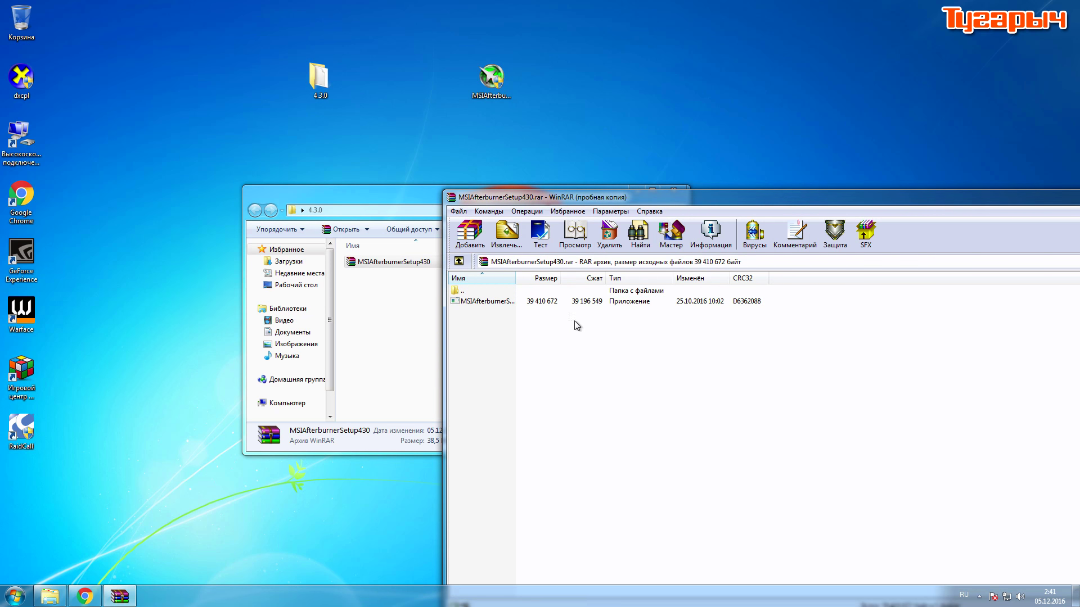
pyautogui.click(490, 80)
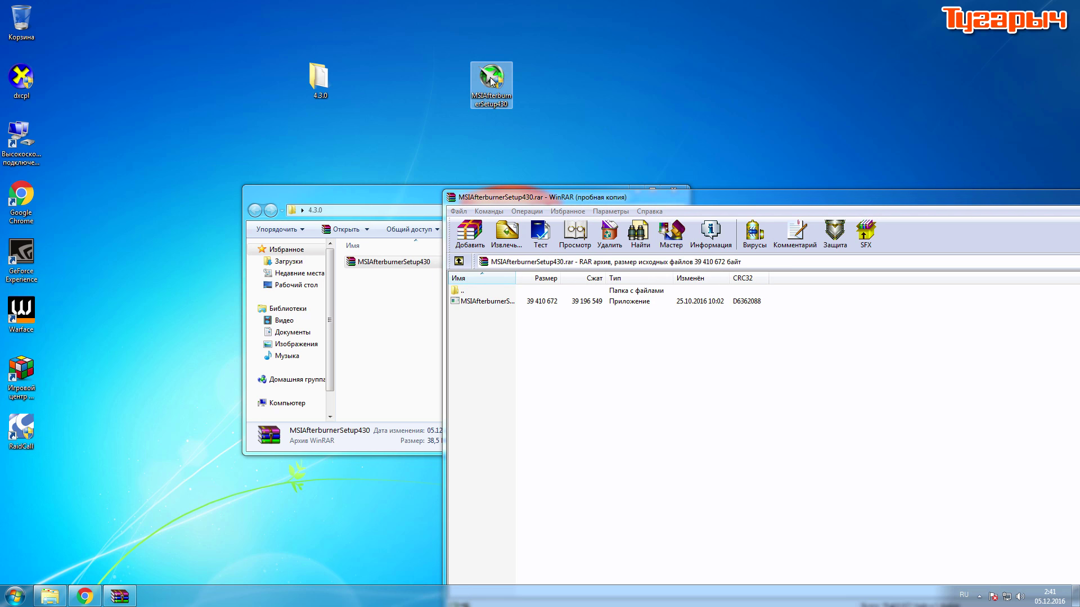
pyautogui.click(572, 137)
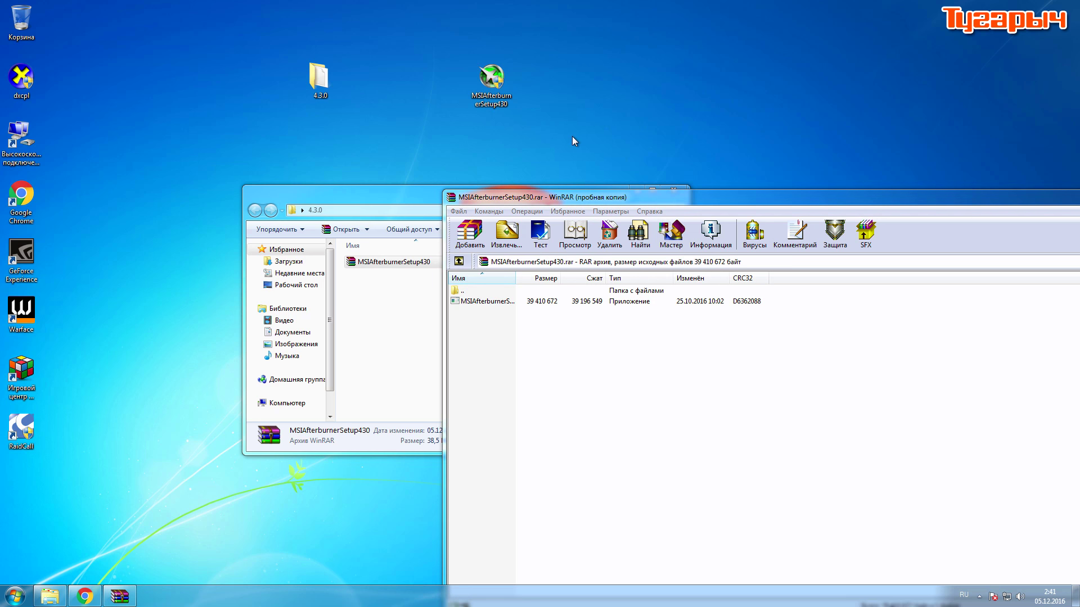
pyautogui.click(490, 81)
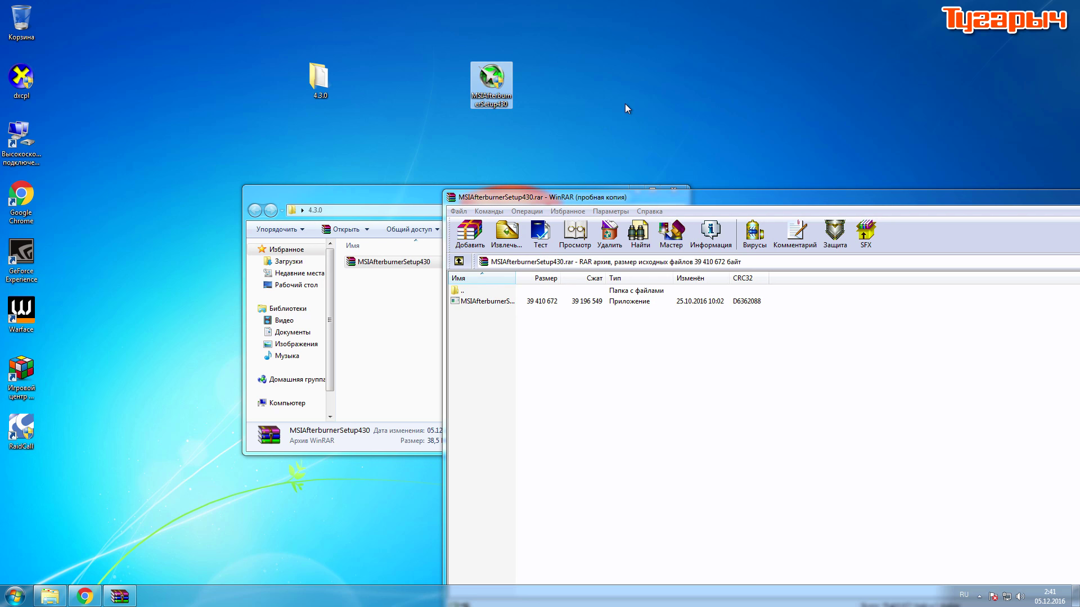
pyautogui.press('Delete')
pyautogui.press('Return')
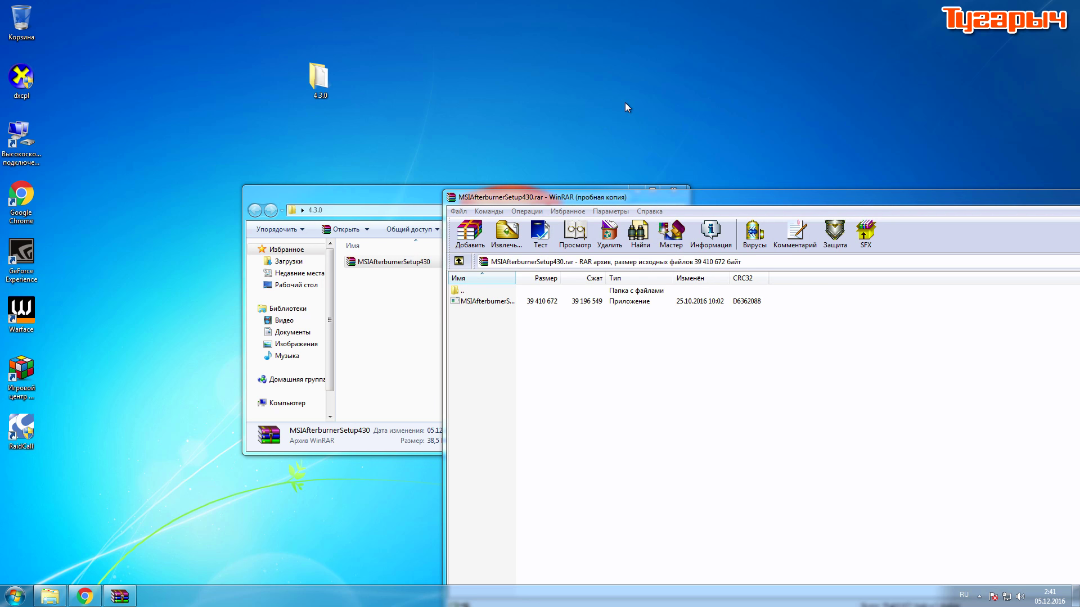
# Extract the MSIAfterburnerSetup430 installer to the desktop again, widen the diagnostic window to read its message, and close it
pyautogui.moveTo(505, 303); pyautogui.dragTo(481, 106)
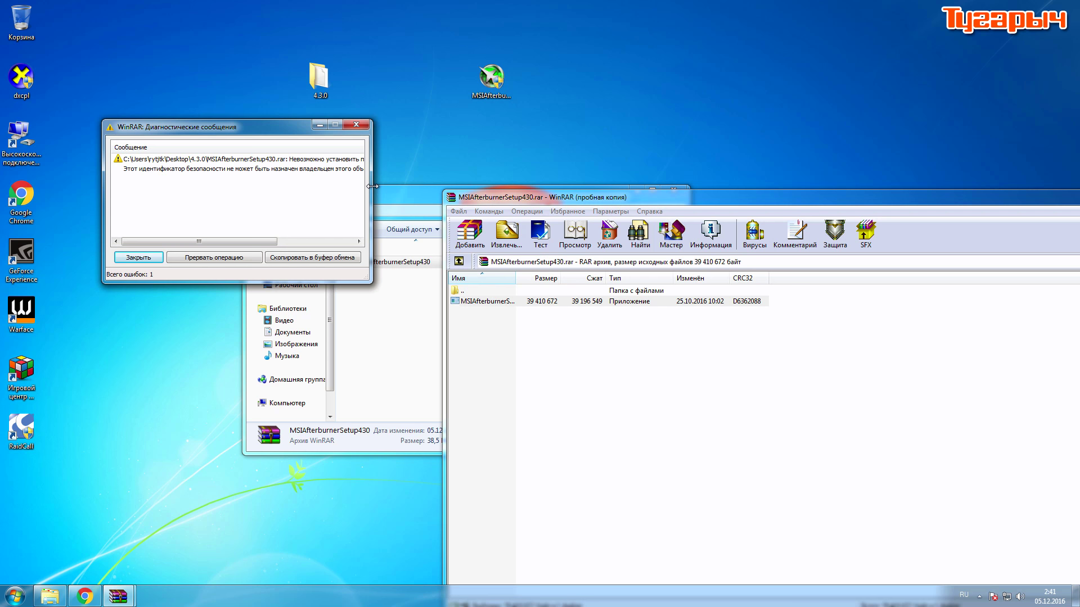
pyautogui.moveTo(373, 186); pyautogui.dragTo(564, 194)
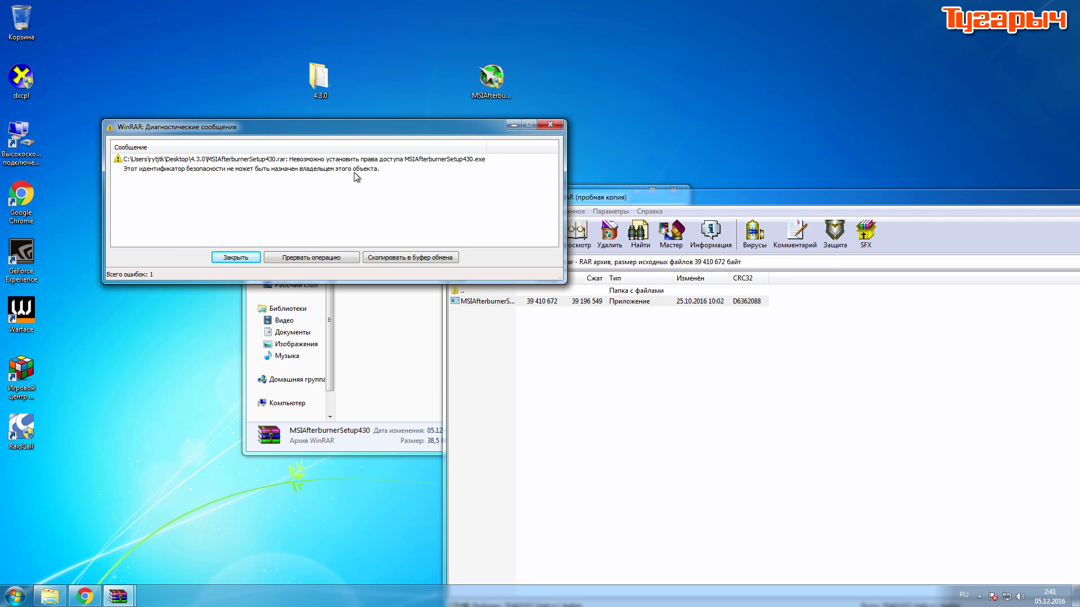
pyautogui.click(559, 123)
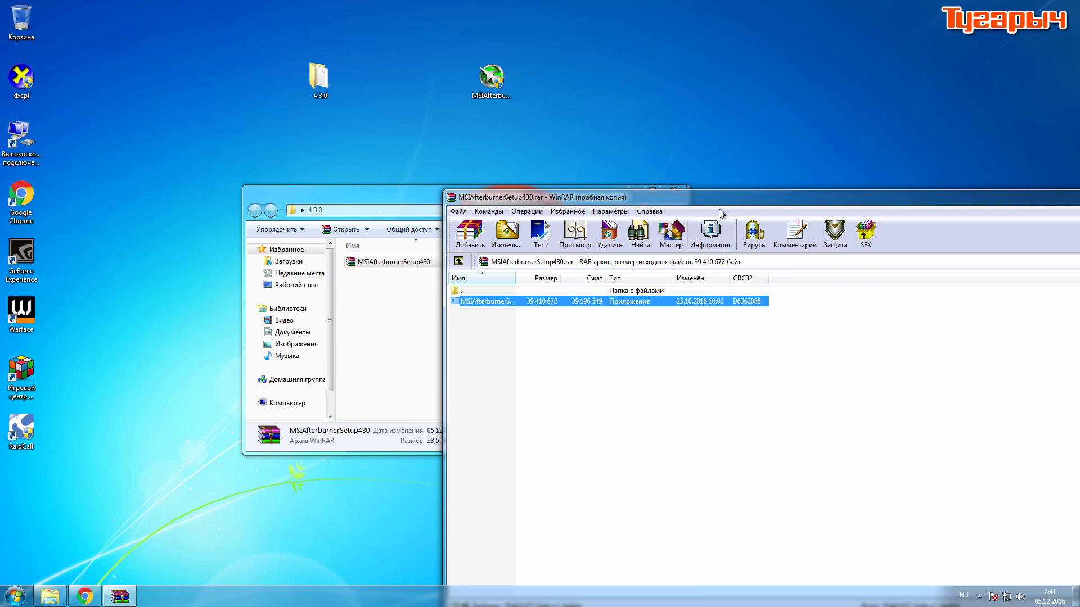
# Close the archive and its folder window, and permanently delete the 4.3.0 folder from the desktop
pyautogui.moveTo(721, 198); pyautogui.dragTo(388, 200)
pyautogui.click(905, 192)
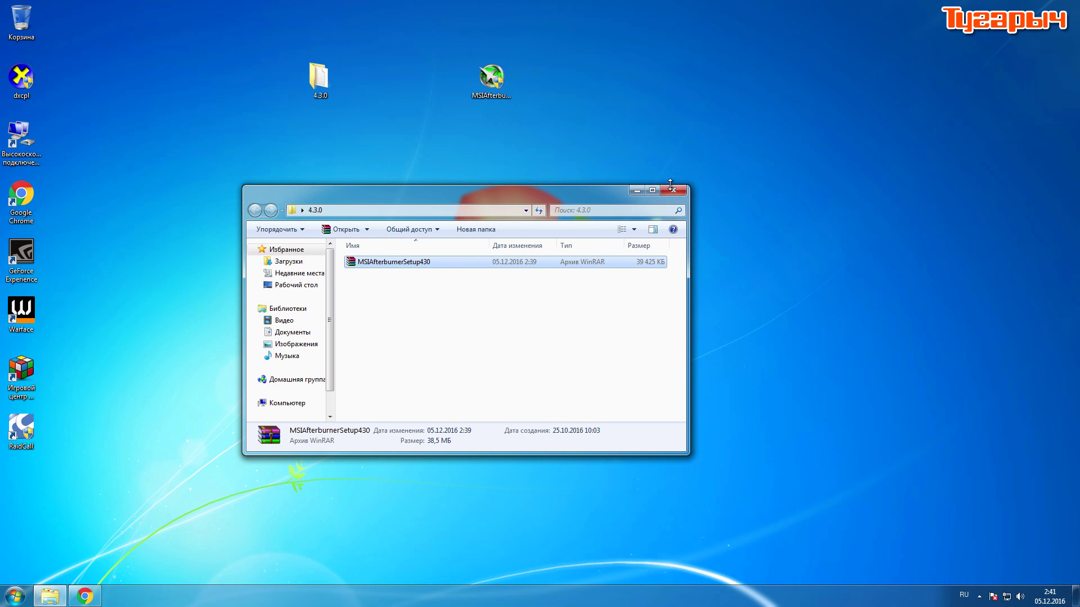
pyautogui.click(672, 189)
pyautogui.moveTo(277, 36); pyautogui.dragTo(371, 143)
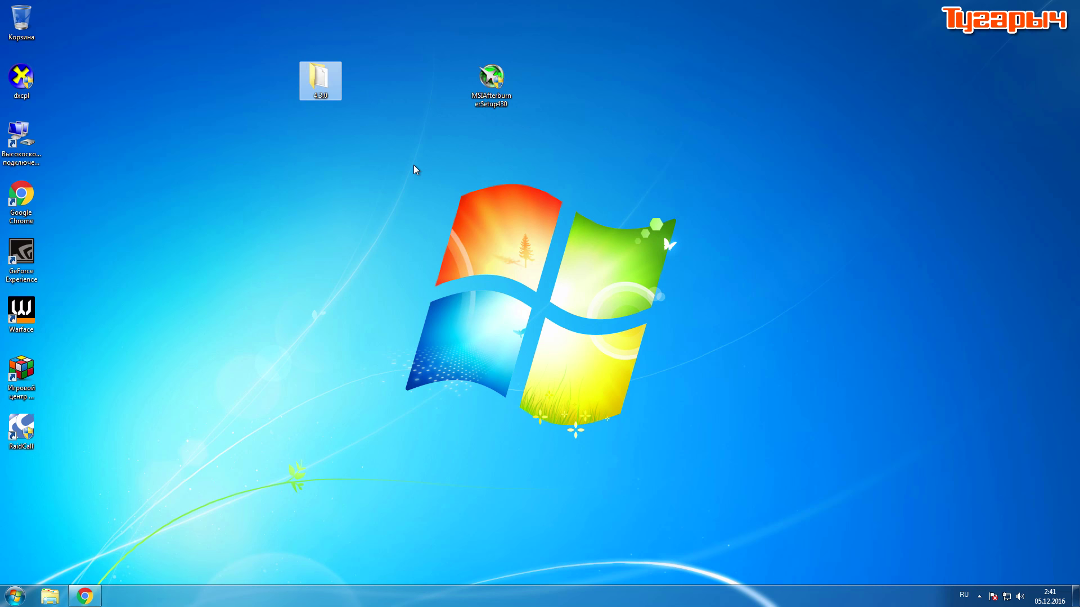
pyautogui.press('Delete')
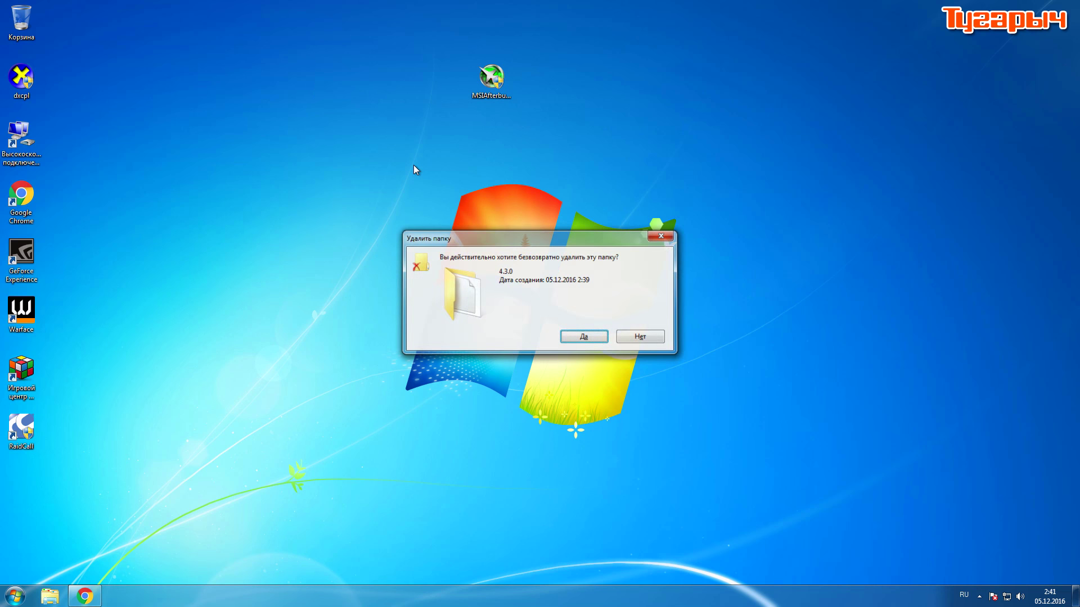
pyautogui.press('Return')
# Run the MSIAfterburnerSetup430 installer from the desktop and allow it to make changes to the computer
pyautogui.doubleClick(484, 100)
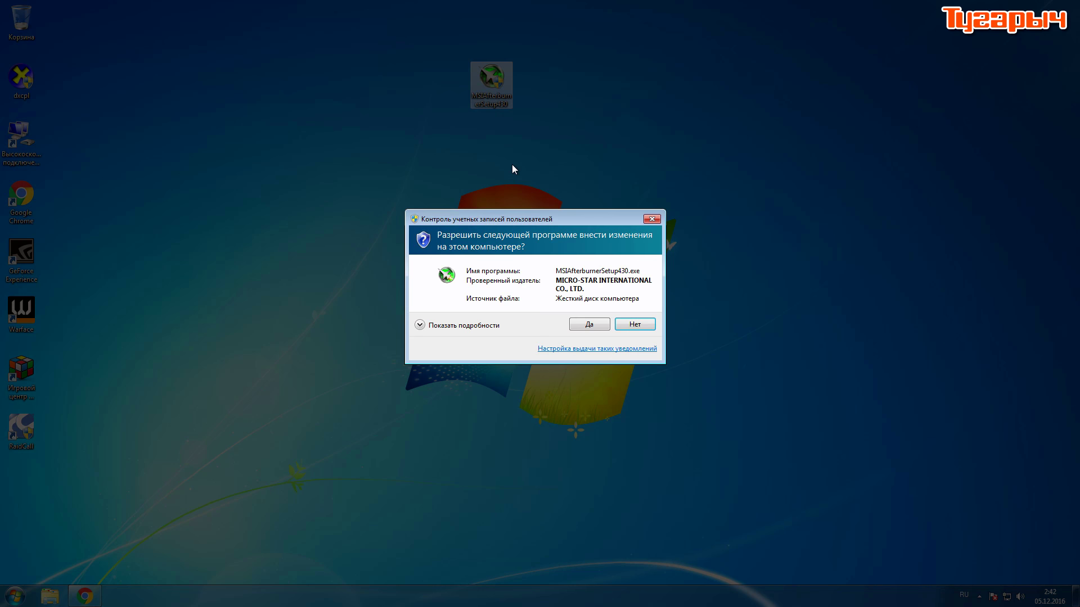
pyautogui.click(588, 325)
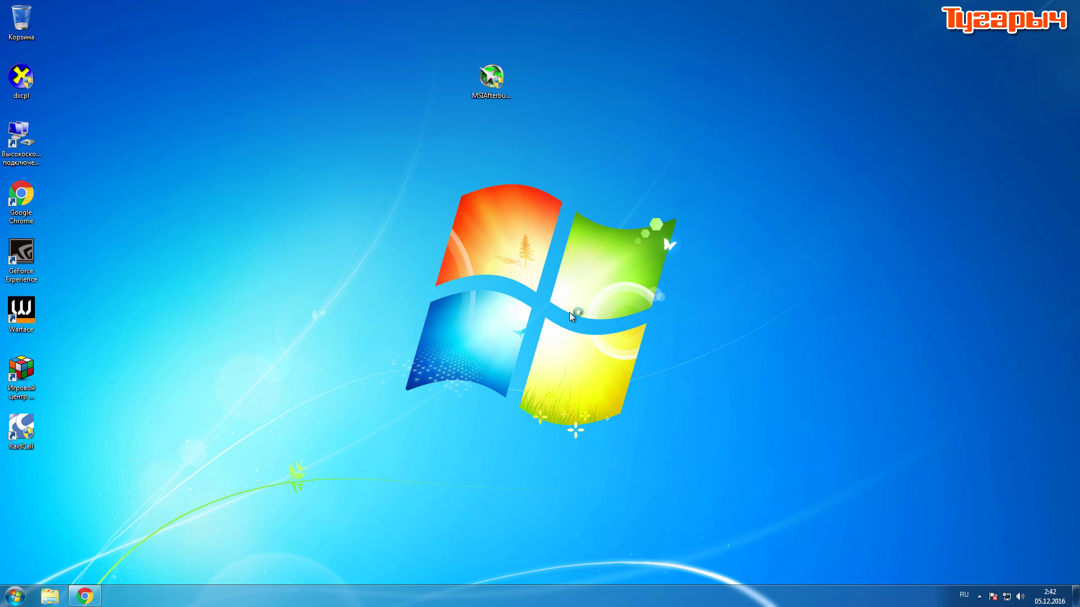
pyautogui.click(312, 282)
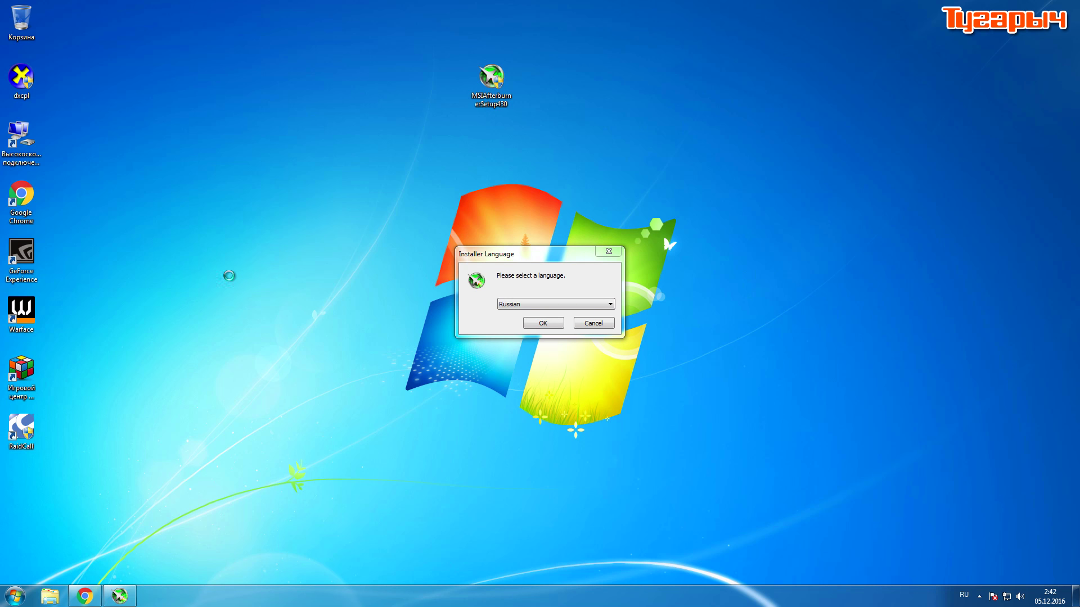
pyautogui.click(234, 270)
pyautogui.rightClick(247, 342)
pyautogui.click(245, 267)
pyautogui.rightClick(492, 79)
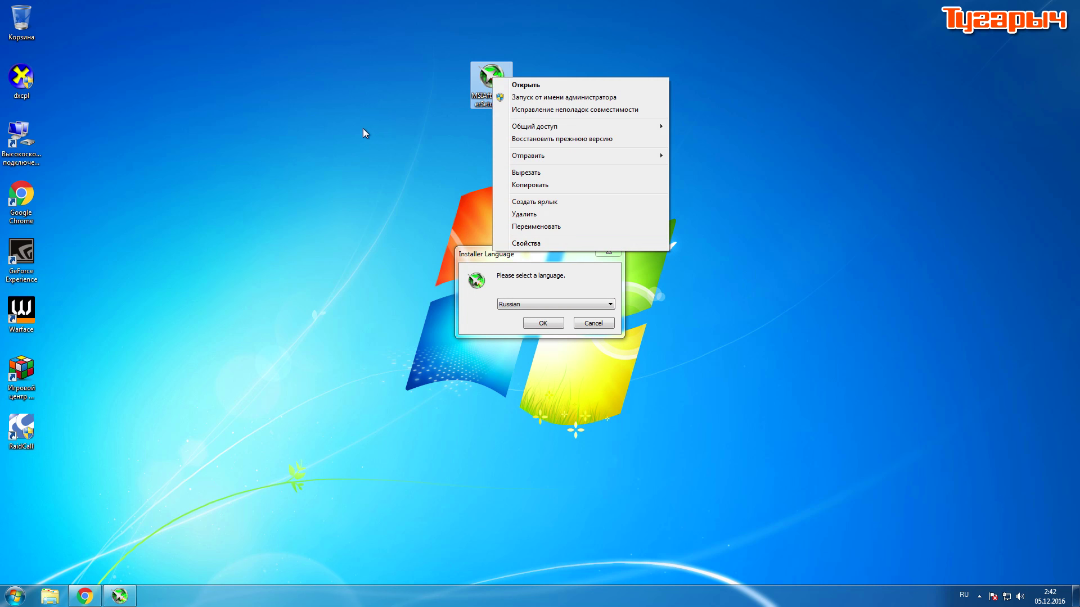
pyautogui.click(350, 121)
# Keep Russian as the installer language, pass the welcome page, and accept the MSI Afterburner license agreement
pyautogui.click(544, 305)
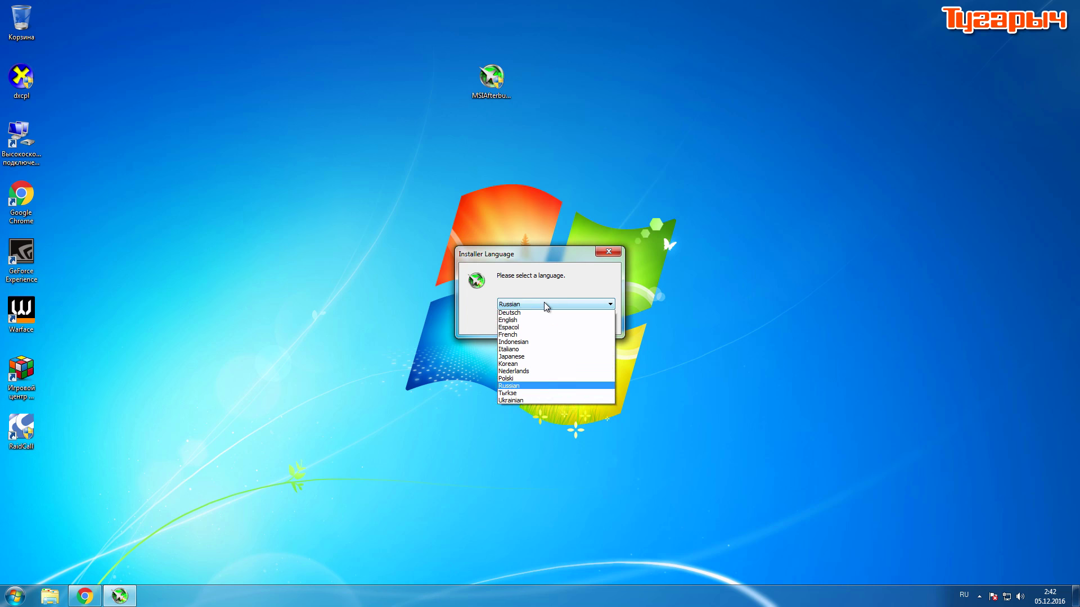
pyautogui.click(546, 306)
pyautogui.click(543, 323)
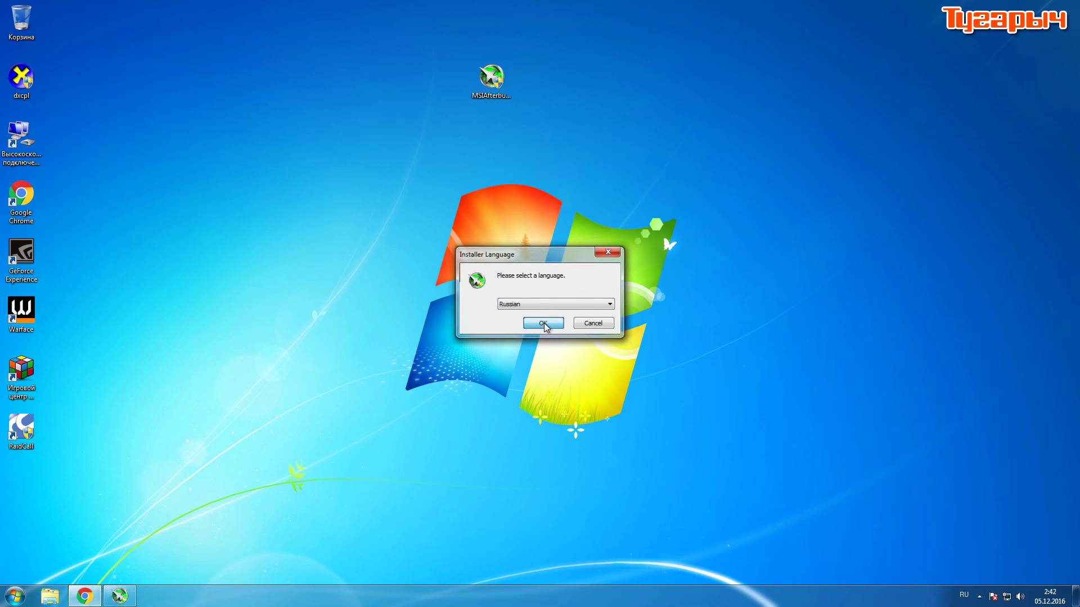
pyautogui.click(613, 391)
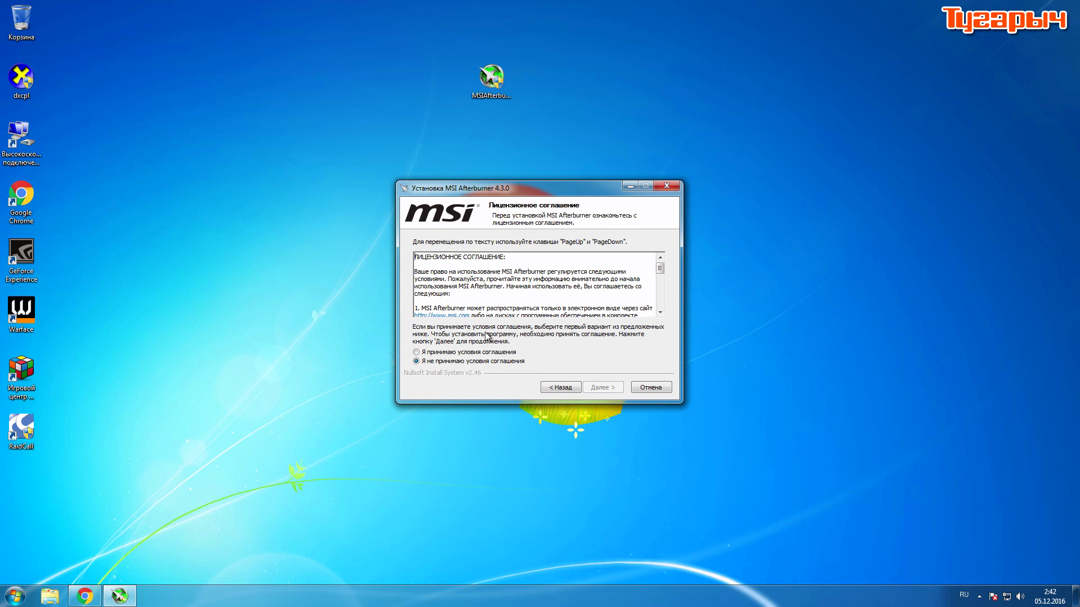
pyautogui.click(599, 389)
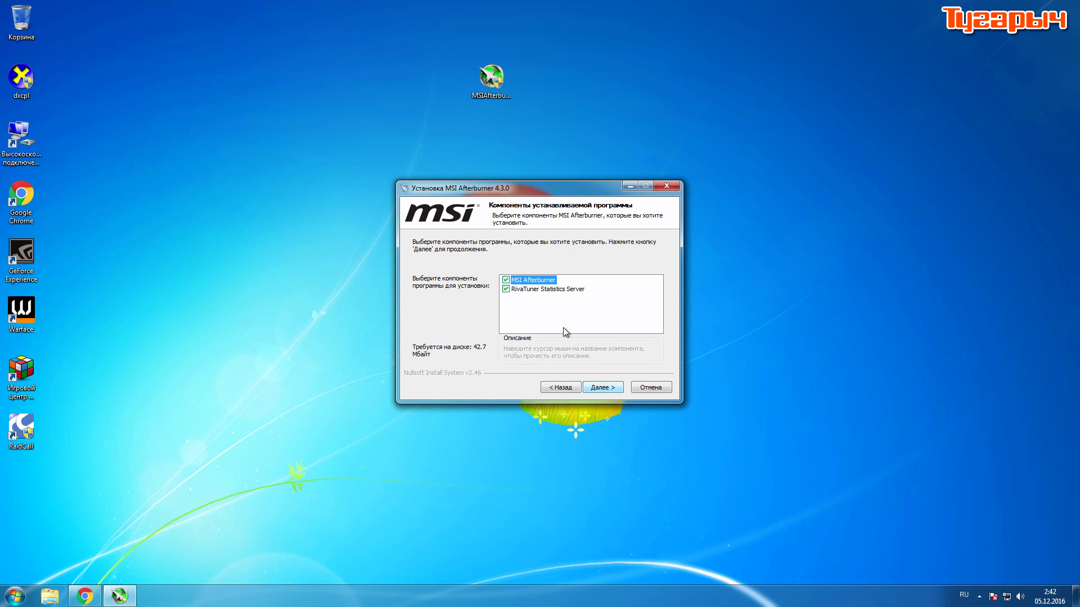
# Install MSI Afterburner with RivaTuner Statistics Server into C:\Program Files (x86)\MSI Afterburner and show the file-copying details
pyautogui.click(562, 290)
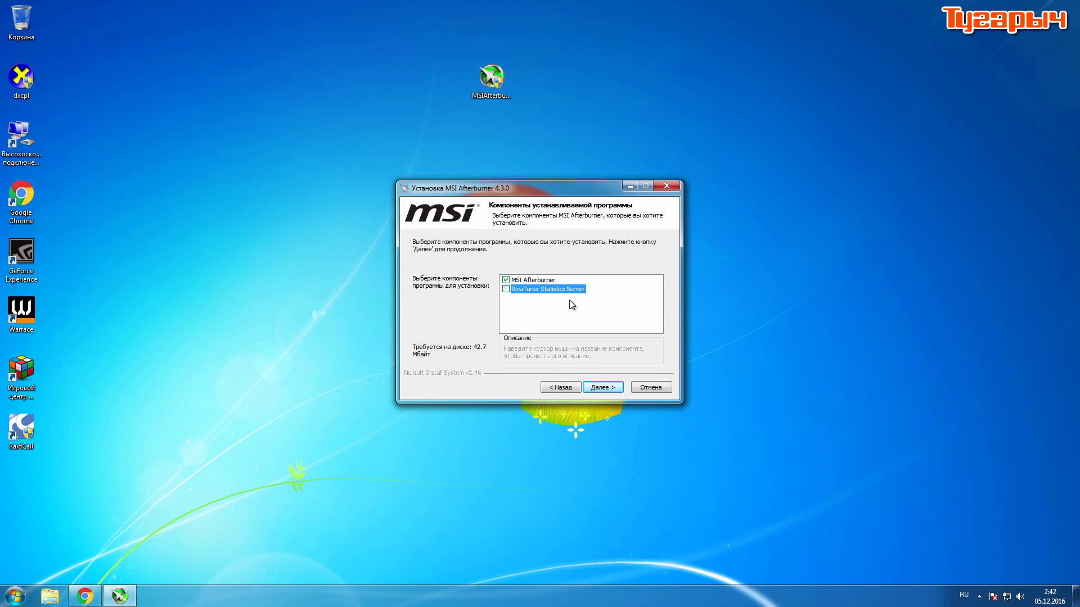
pyautogui.click(512, 290)
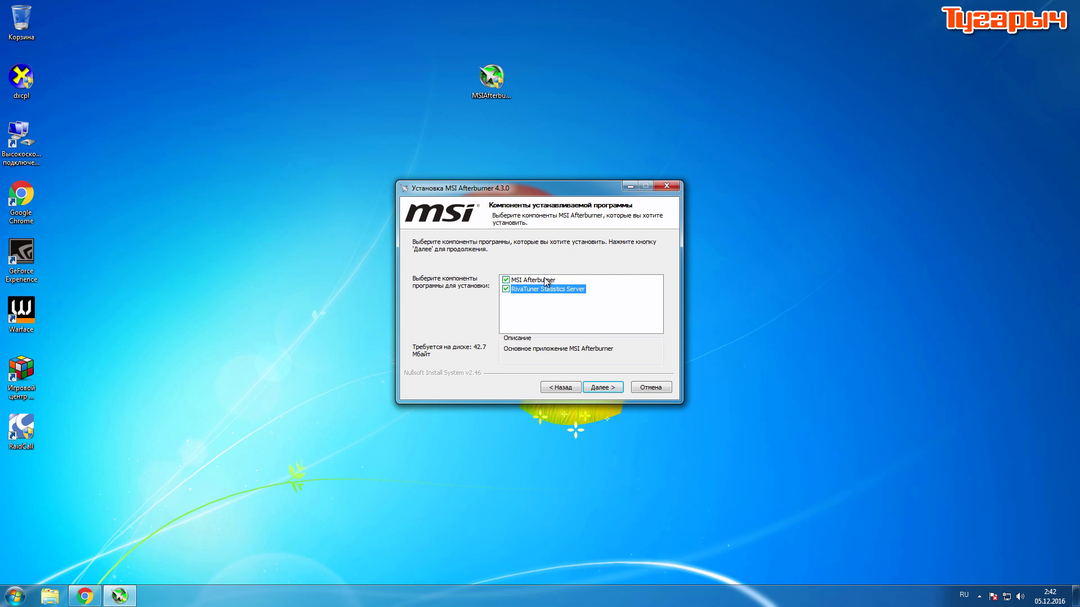
pyautogui.click(601, 388)
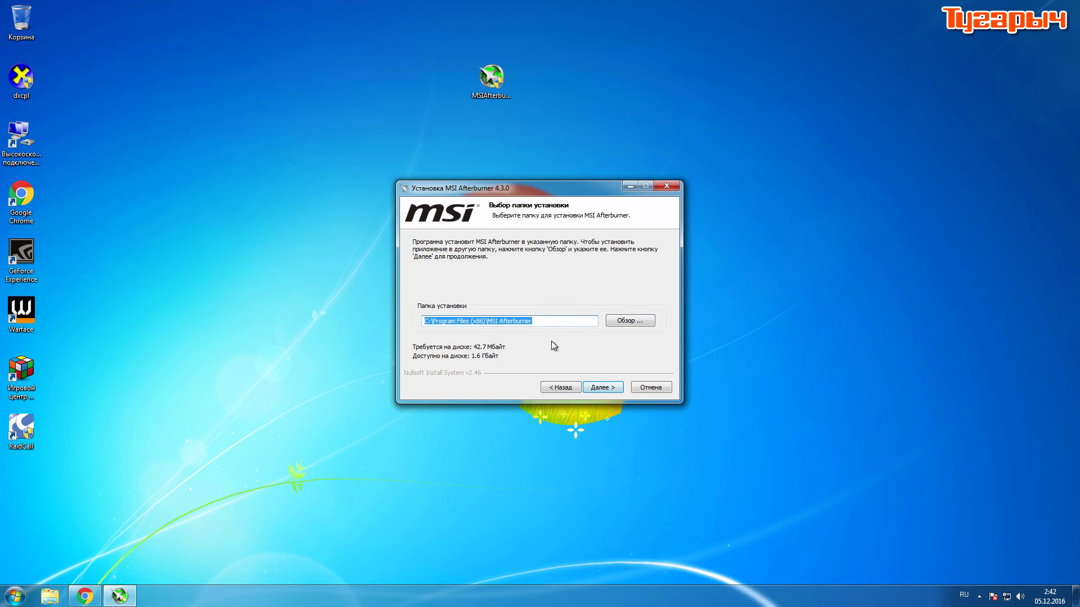
pyautogui.click(611, 388)
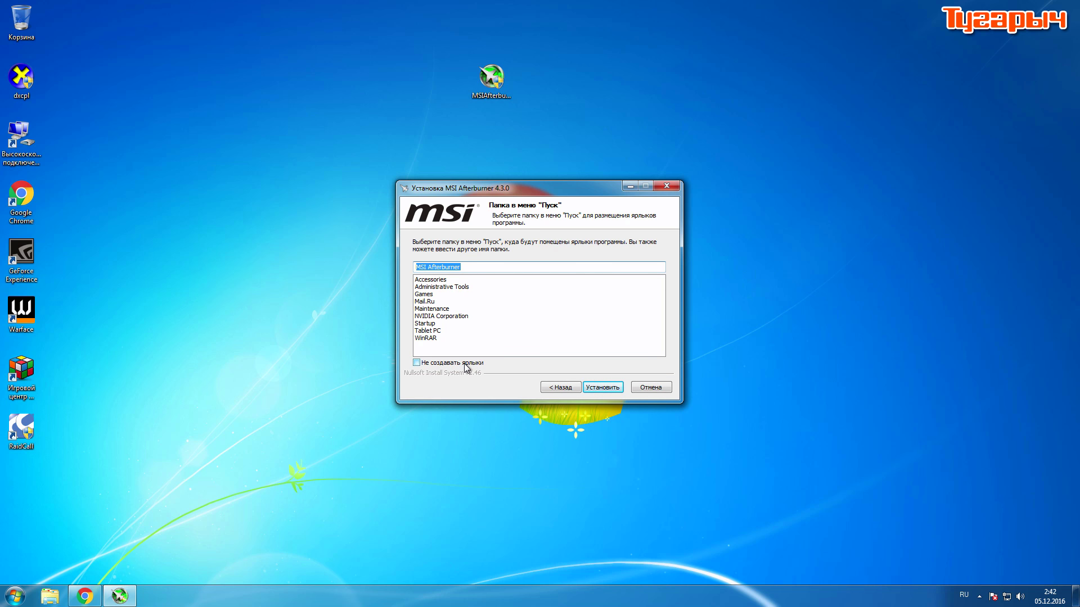
pyautogui.click(609, 388)
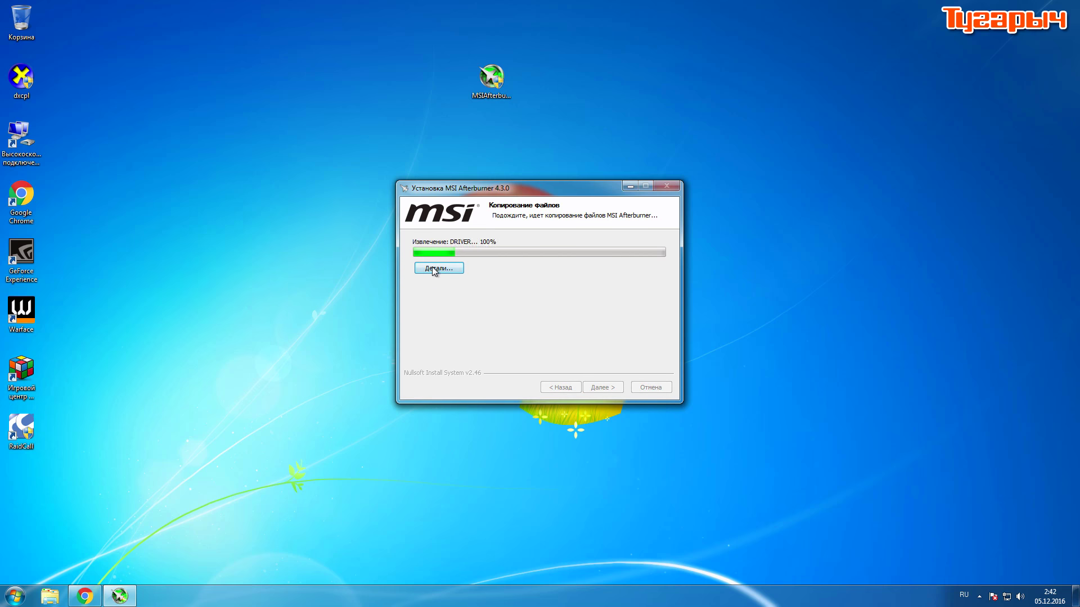
pyautogui.click(433, 269)
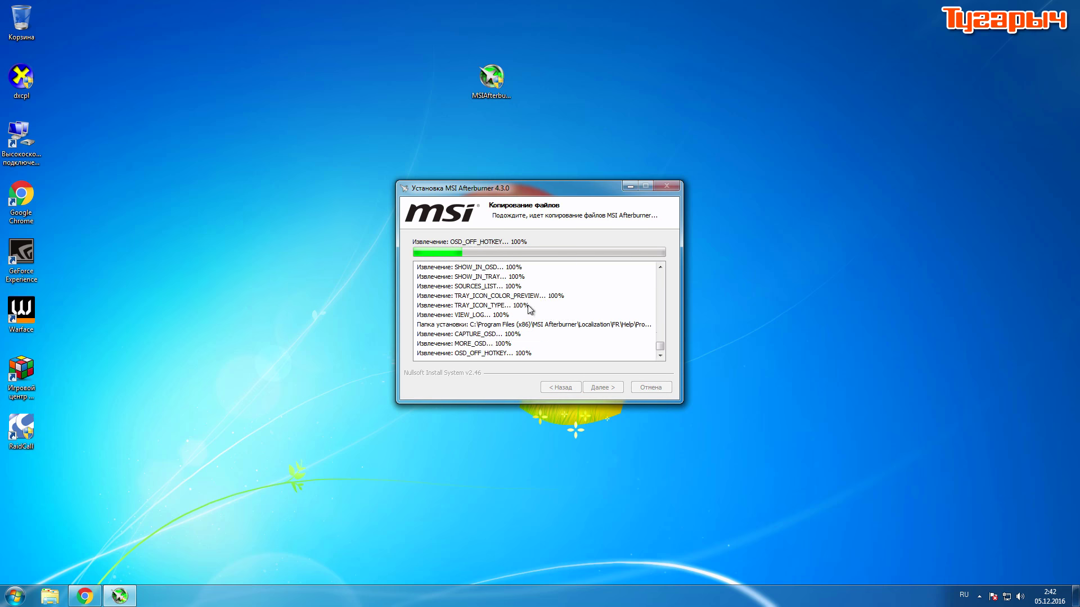
# Open Windows Task Manager and arrange its performance graphs beside the MSI Afterburner installer window
pyautogui.rightClick(441, 596)
pyautogui.click(497, 568)
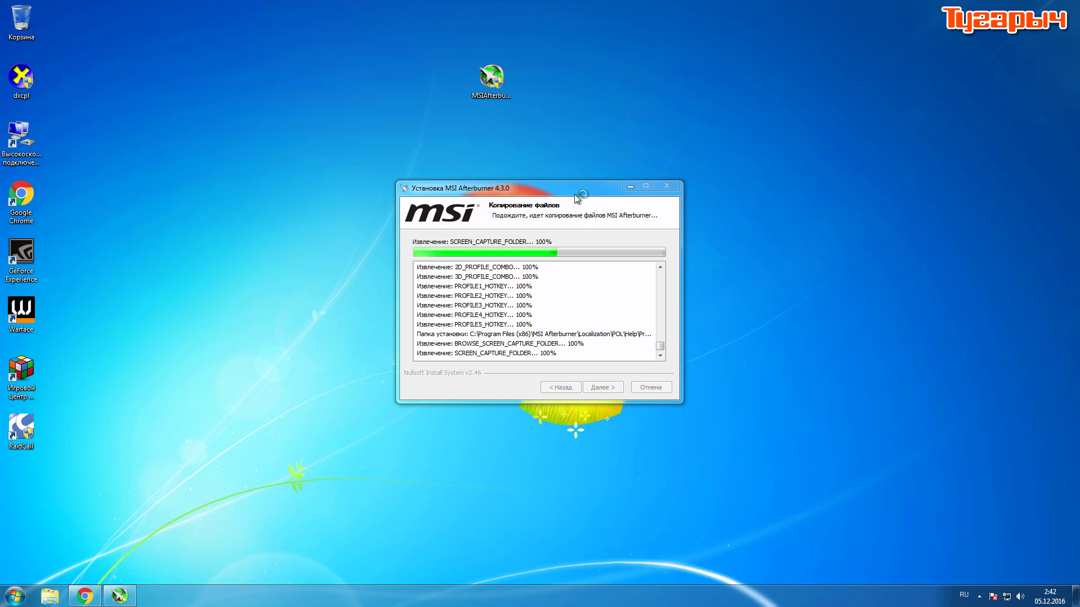
pyautogui.click(418, 233)
pyautogui.moveTo(438, 214); pyautogui.dragTo(727, 177)
pyautogui.moveTo(543, 188); pyautogui.dragTo(340, 180)
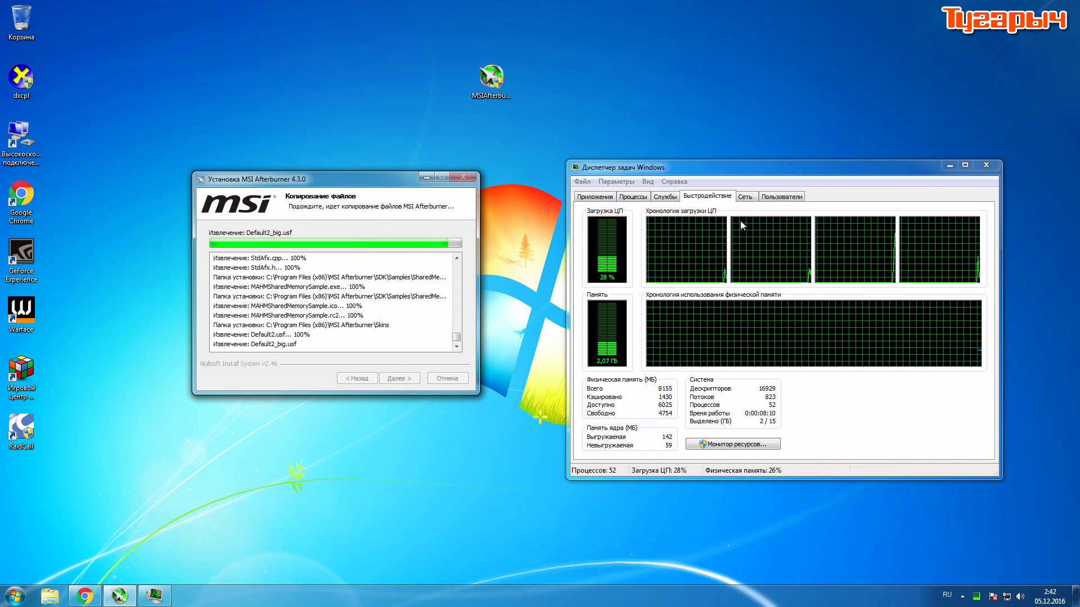
pyautogui.moveTo(720, 174); pyautogui.dragTo(655, 157)
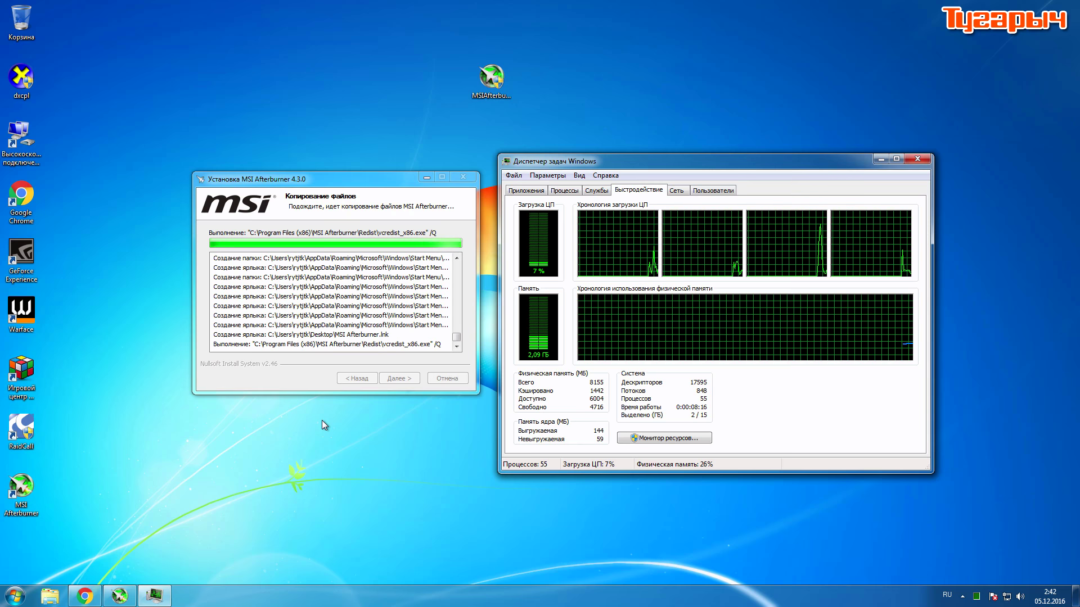
# Launch System Configuration by running msconfig and place its window beside the MSI Afterburner installer
pyautogui.press('super+r')
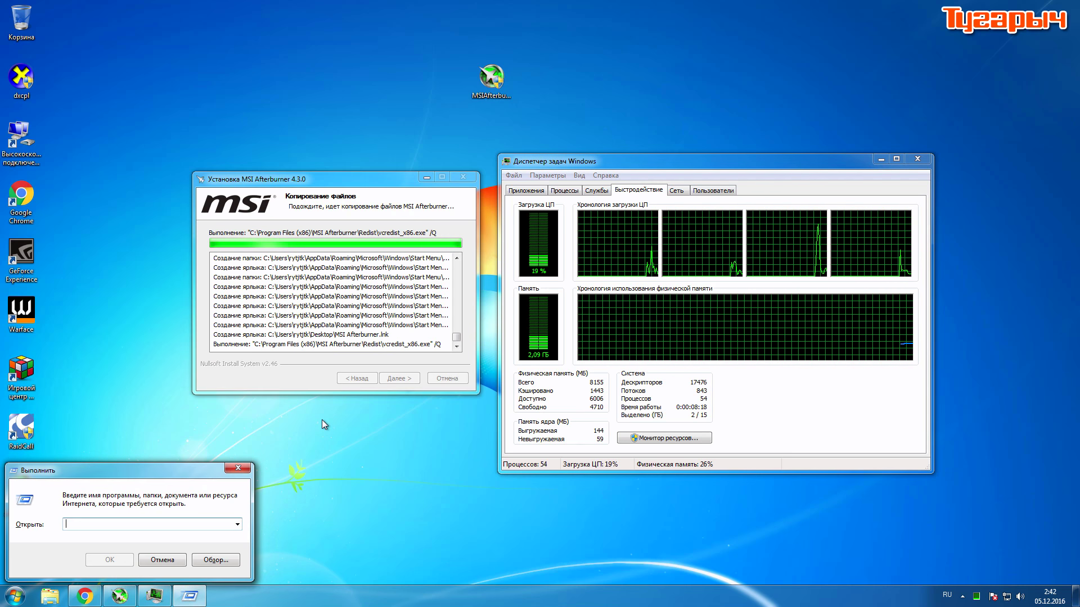
pyautogui.hotkey('alt', 'shift')
pyautogui.write('ms')
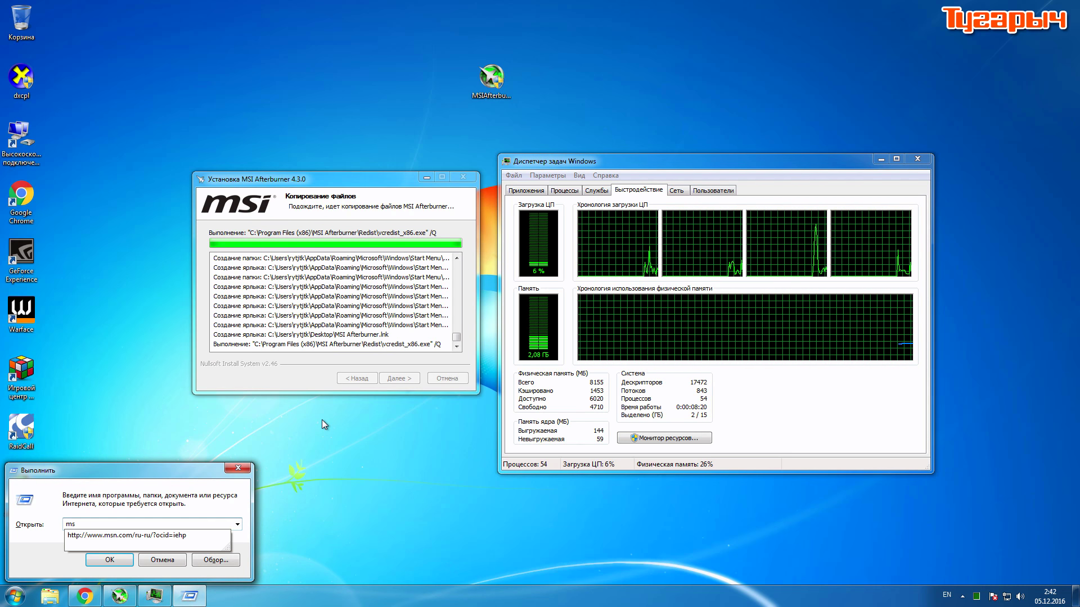
pyautogui.write('conf')
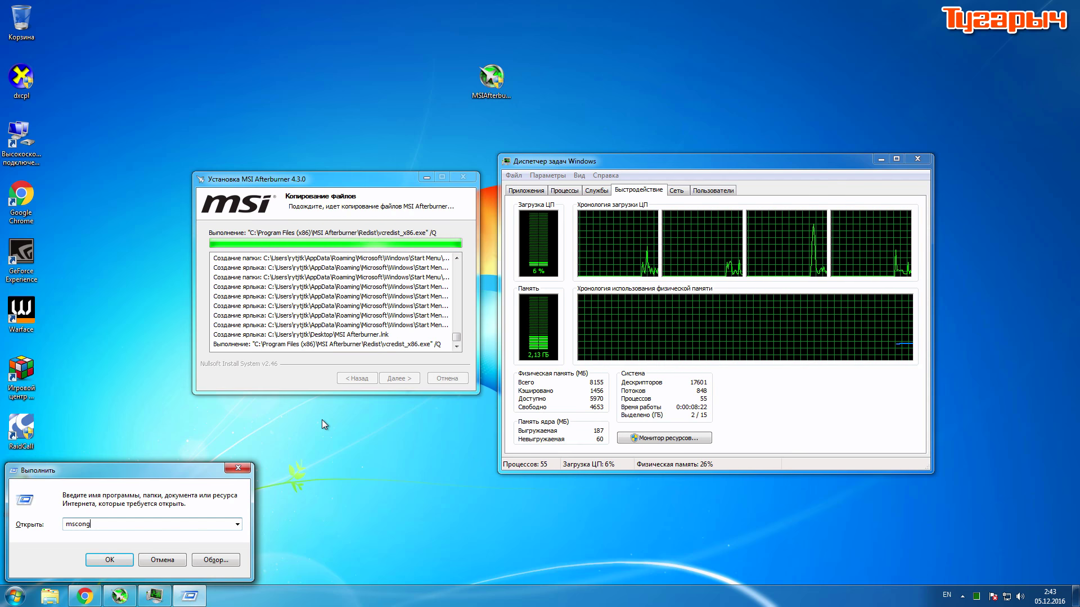
pyautogui.write('ig')
pyautogui.press('Return')
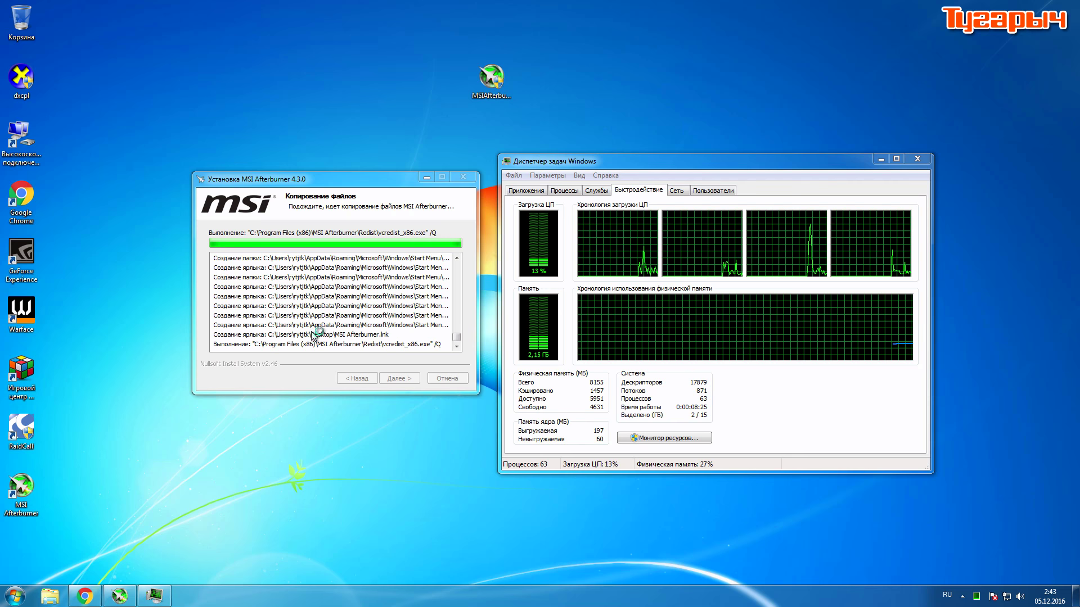
pyautogui.moveTo(369, 181); pyautogui.dragTo(340, 165)
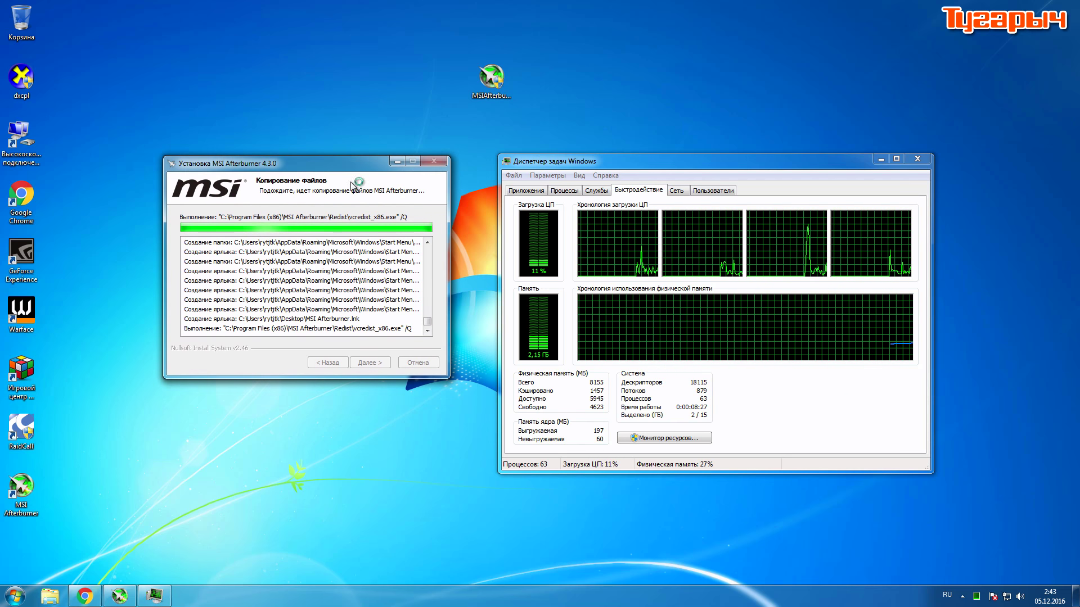
pyautogui.moveTo(545, 193); pyautogui.dragTo(687, 275)
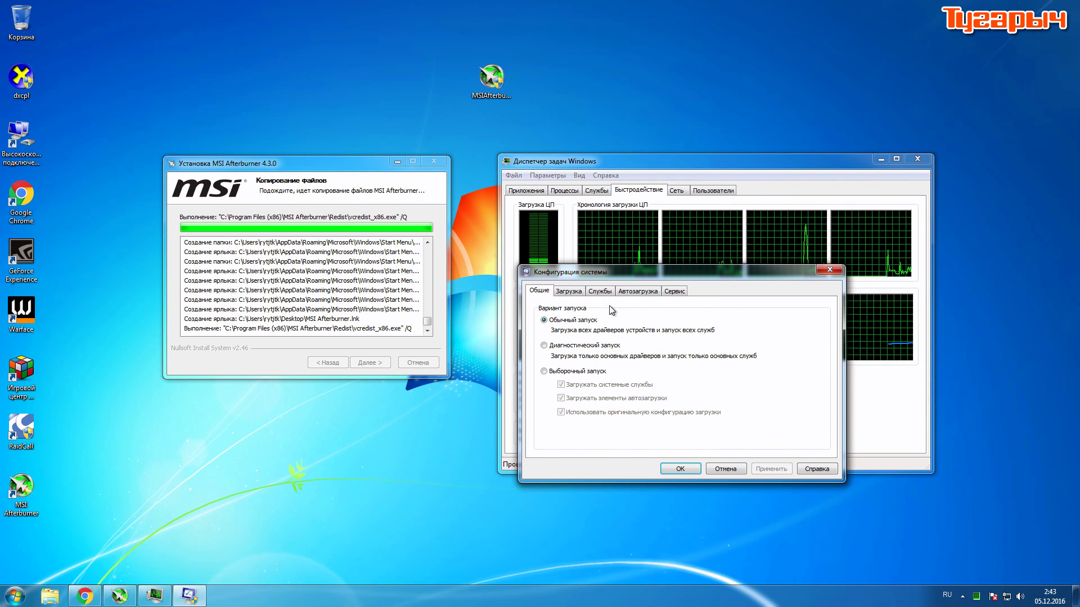
# Hide Microsoft services in System Configuration and disable both Google Update services
pyautogui.click(599, 290)
pyautogui.click(538, 448)
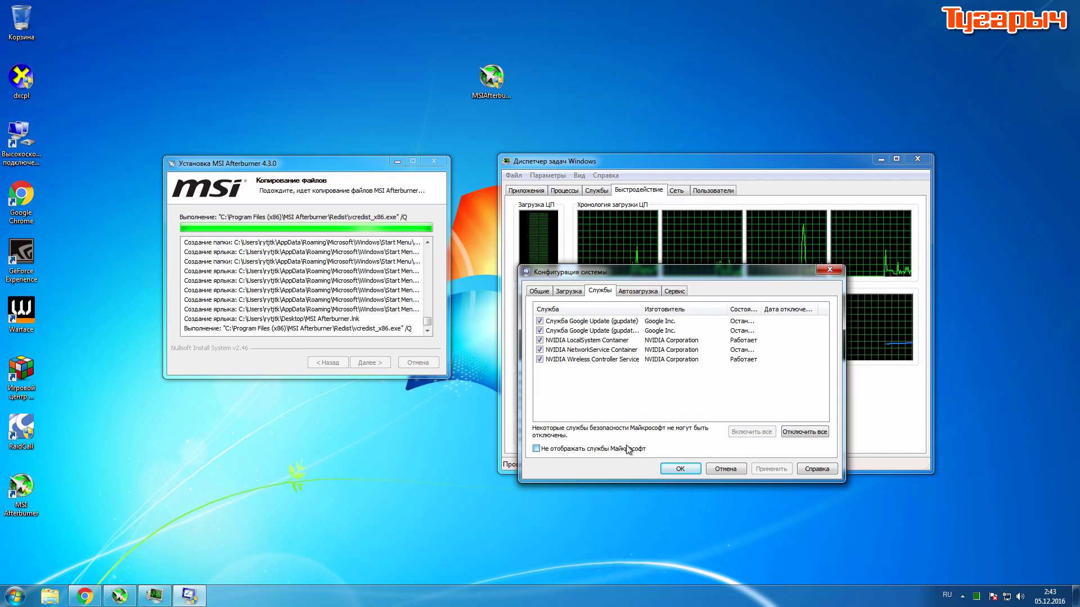
pyautogui.click(540, 330)
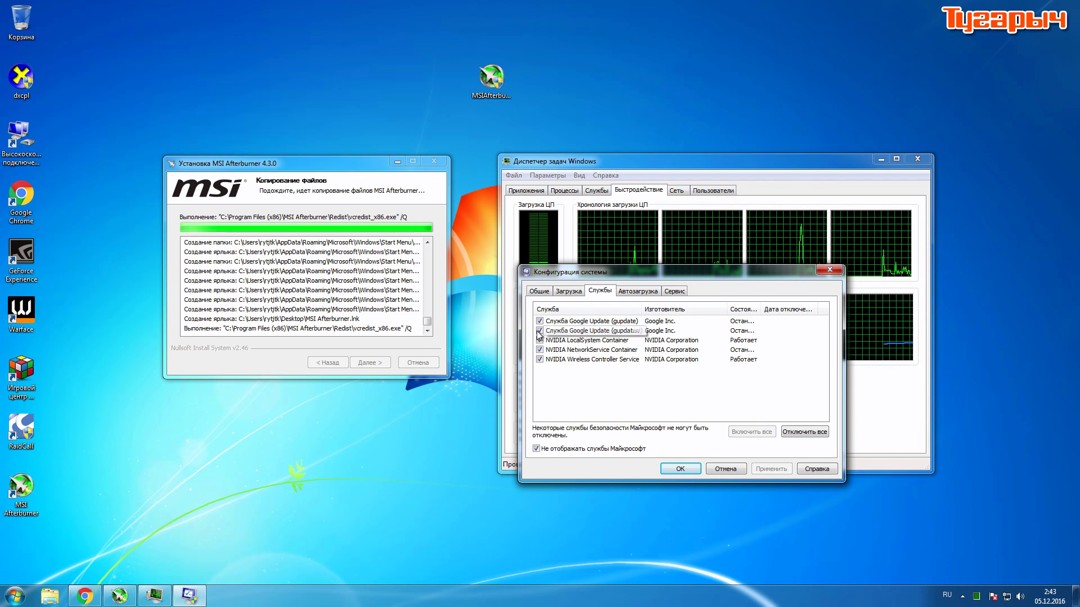
pyautogui.click(540, 322)
# Disable the Игровой центр Mail.Ru and Intel(R) USB 3.0 Monitor startup items, keeping NVIDIA GeForce Experience enabled
pyautogui.click(638, 291)
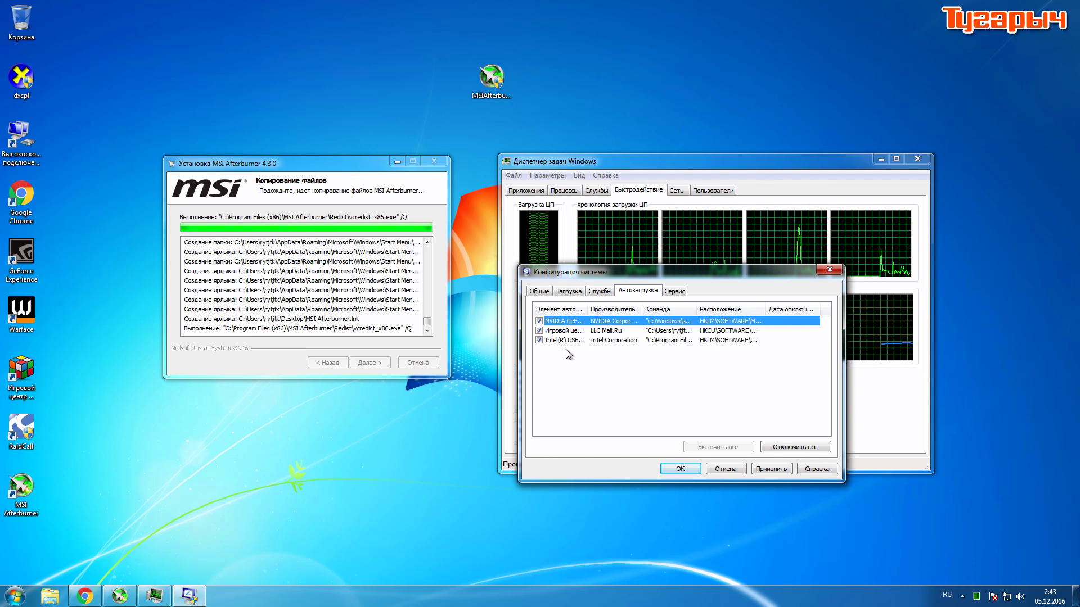
pyautogui.moveTo(588, 309); pyautogui.dragTo(662, 310)
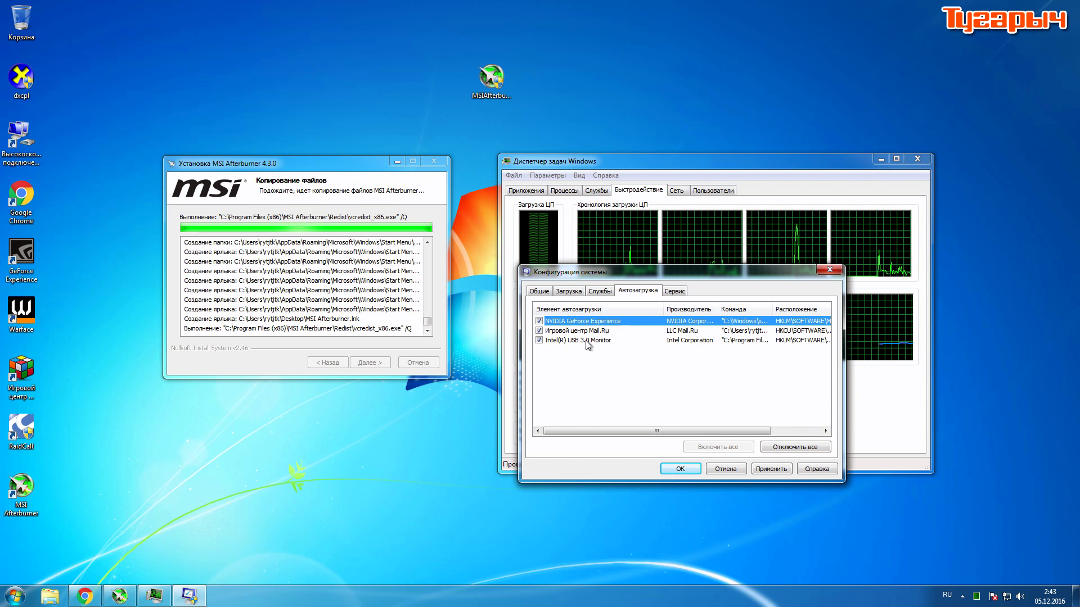
pyautogui.click(539, 331)
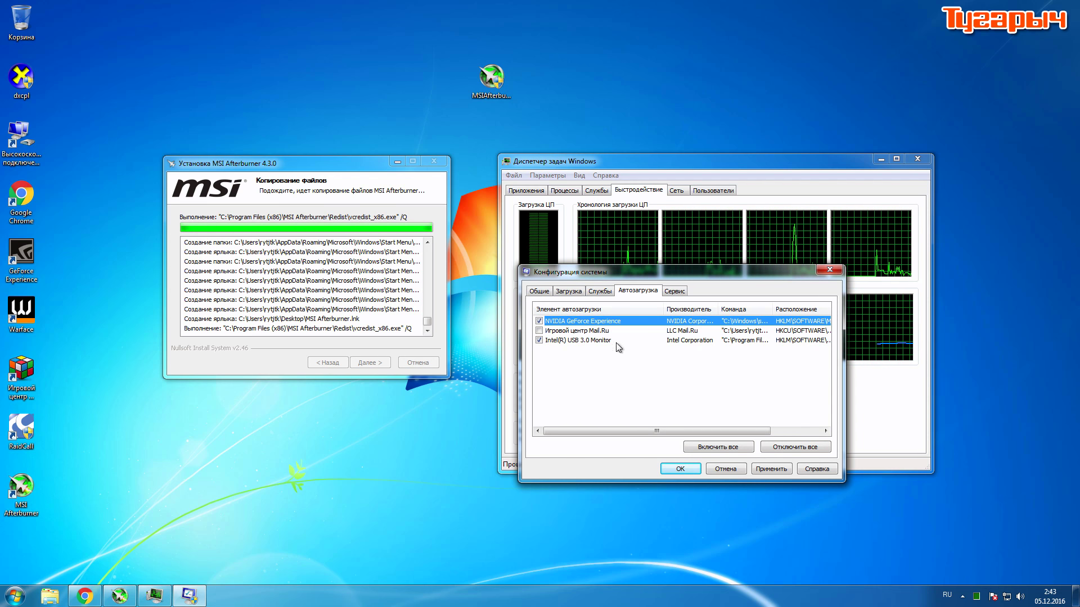
pyautogui.moveTo(663, 309); pyautogui.dragTo(628, 309)
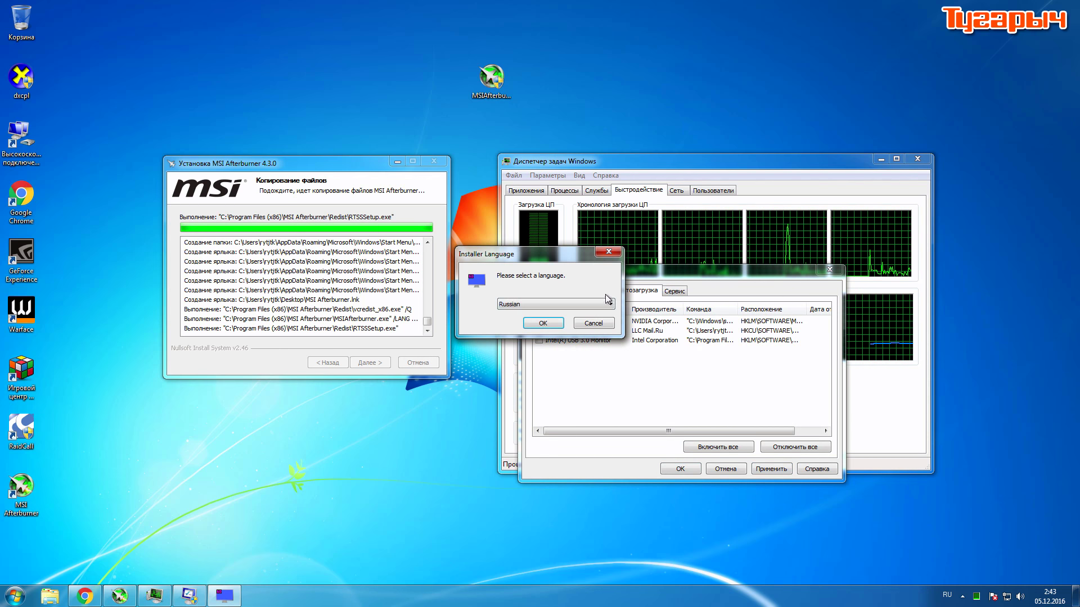
# Keep Russian for the RivaTuner Statistics Server setup and accept its license agreement, applying the pending System Configuration changes and moving that window aside
pyautogui.click(542, 324)
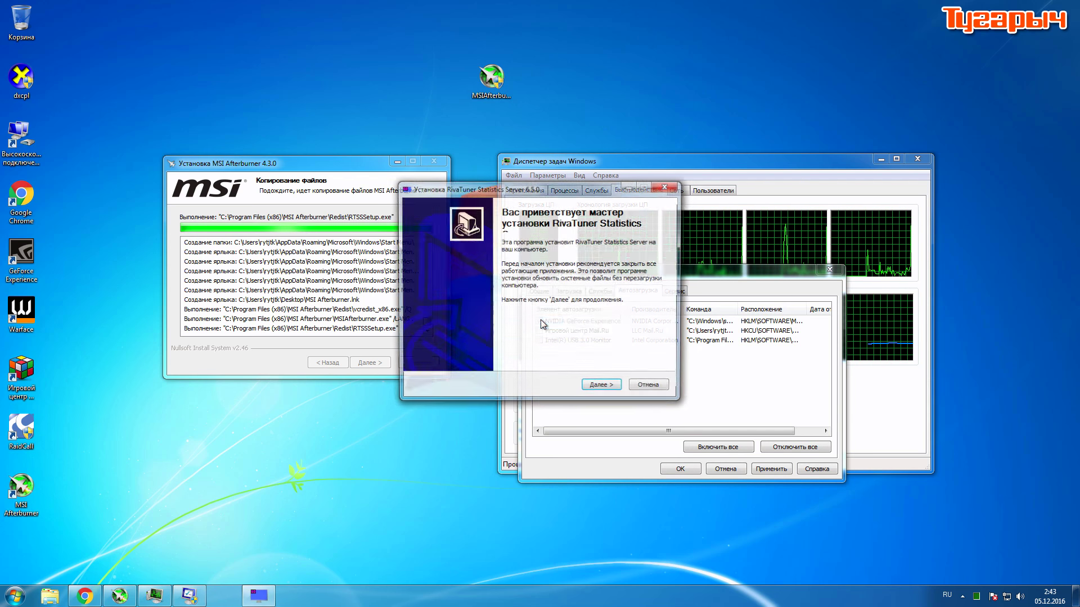
pyautogui.click(603, 387)
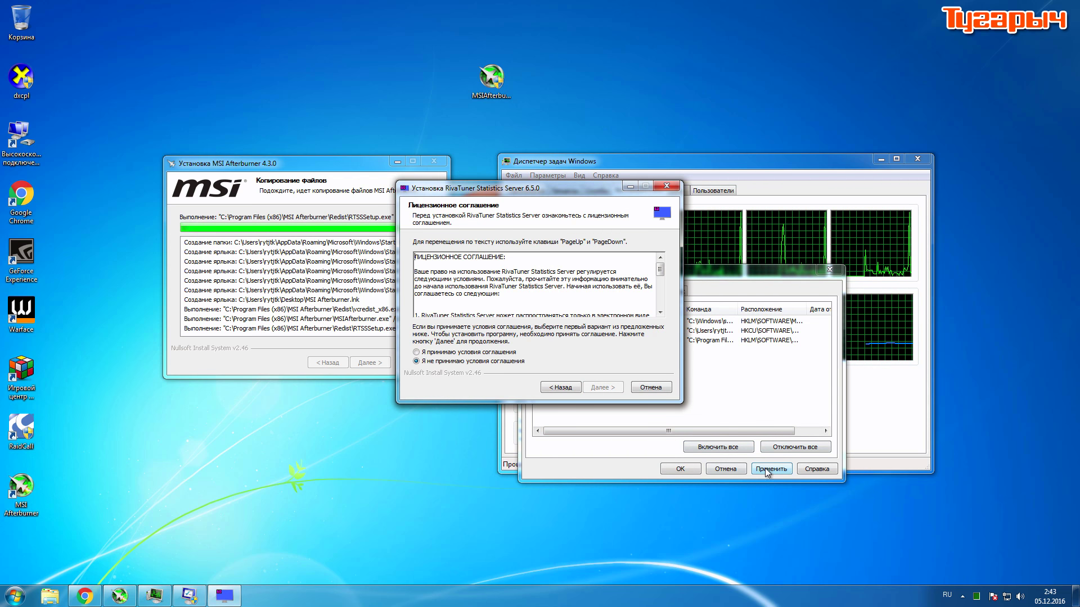
pyautogui.click(779, 292)
pyautogui.moveTo(731, 269); pyautogui.dragTo(541, 472)
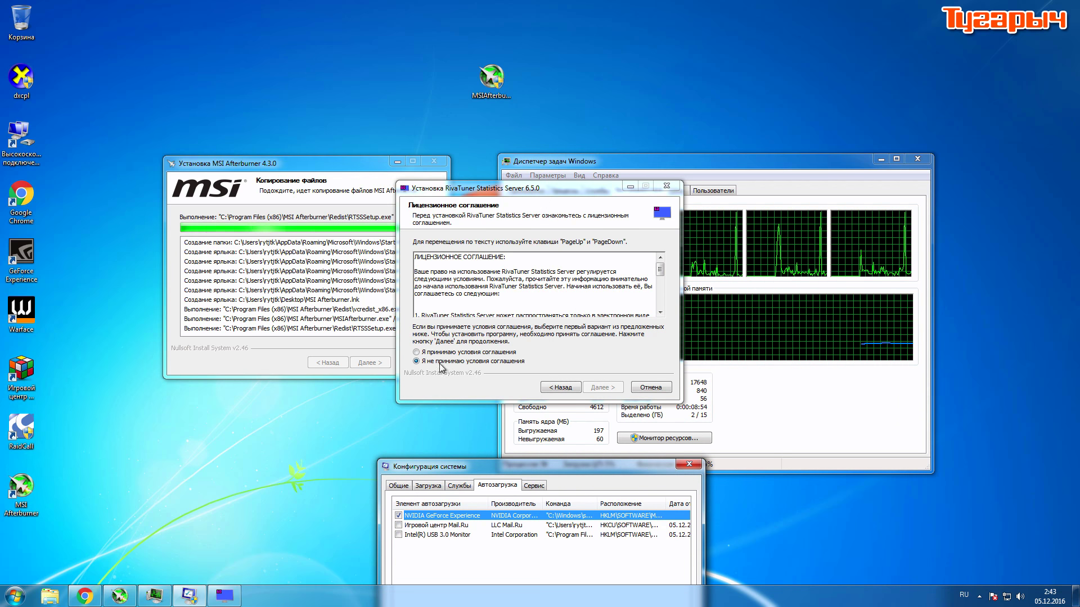
pyautogui.click(417, 352)
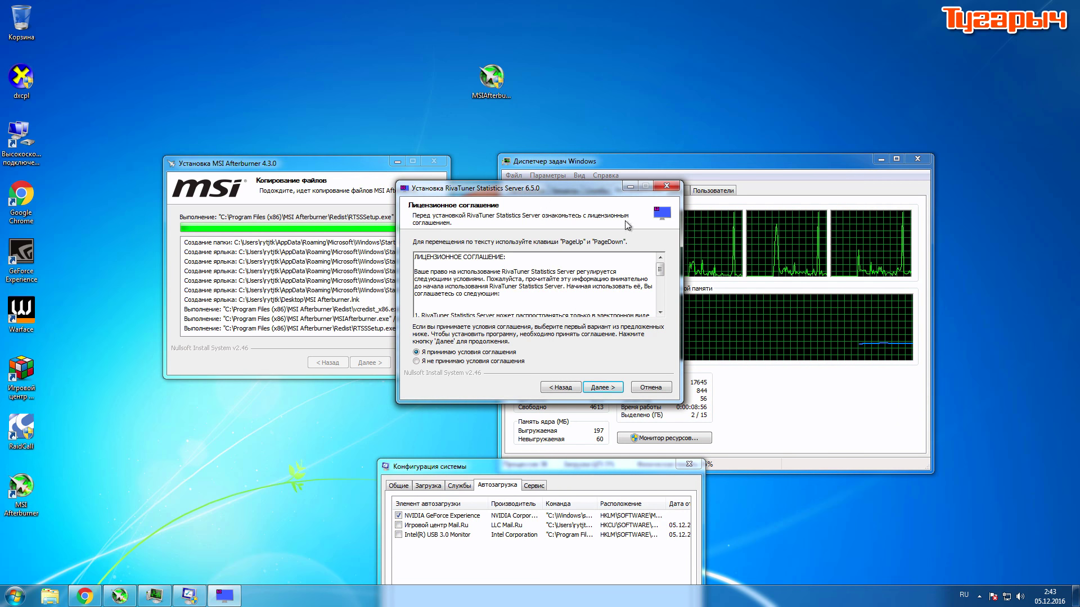
pyautogui.click(602, 387)
# Minimize Task Manager and install RivaTuner Statistics Server into C:\Program Files (x86)\RivaTuner Statistics Server with the default Start menu folder
pyautogui.click(880, 159)
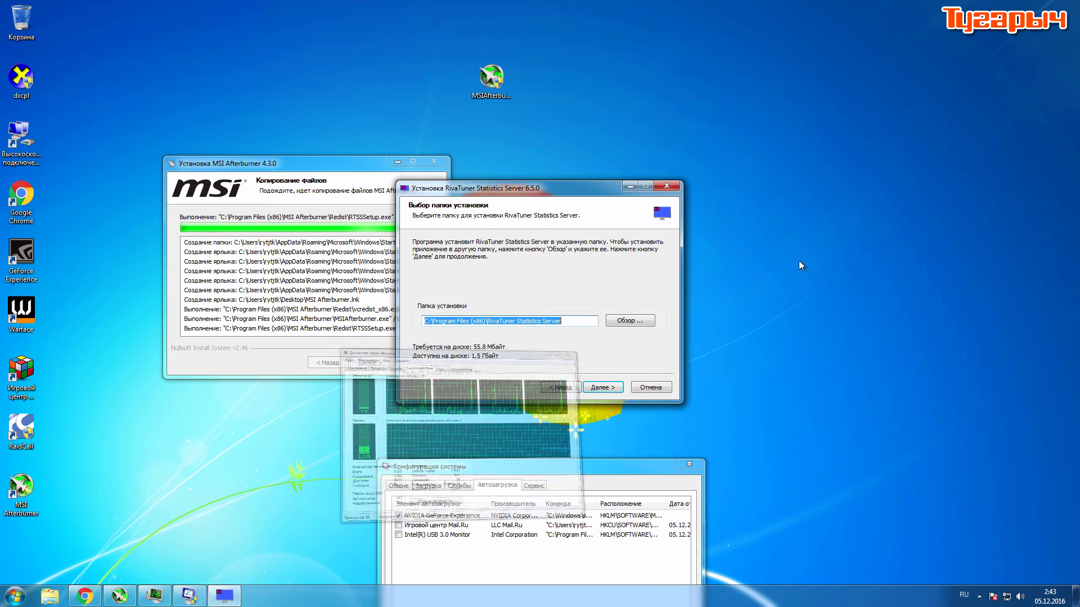
pyautogui.moveTo(538, 465); pyautogui.dragTo(749, 554)
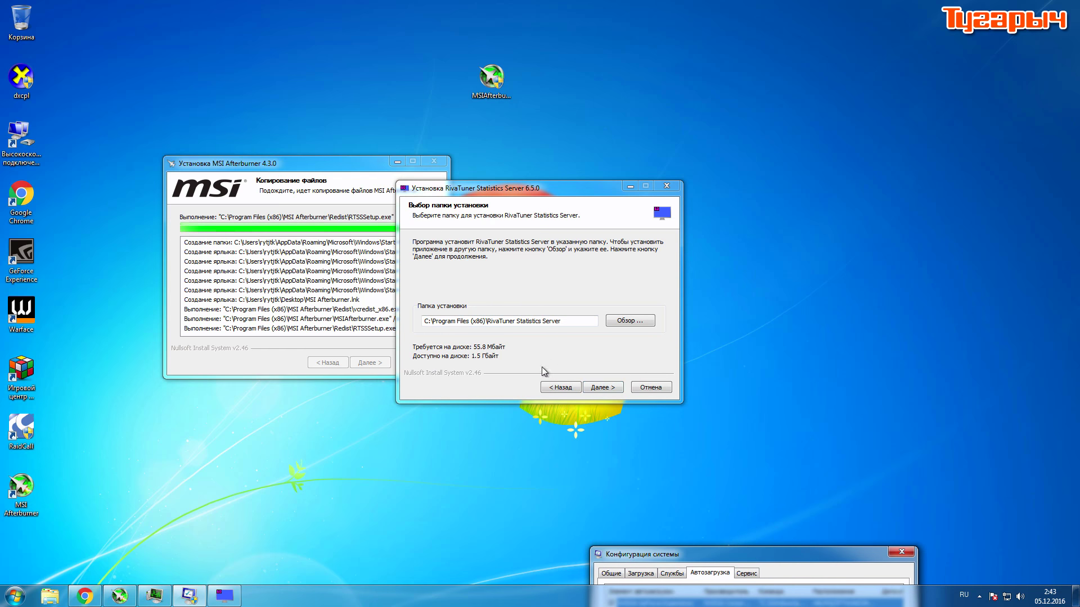
pyautogui.click(542, 368)
pyautogui.click(596, 387)
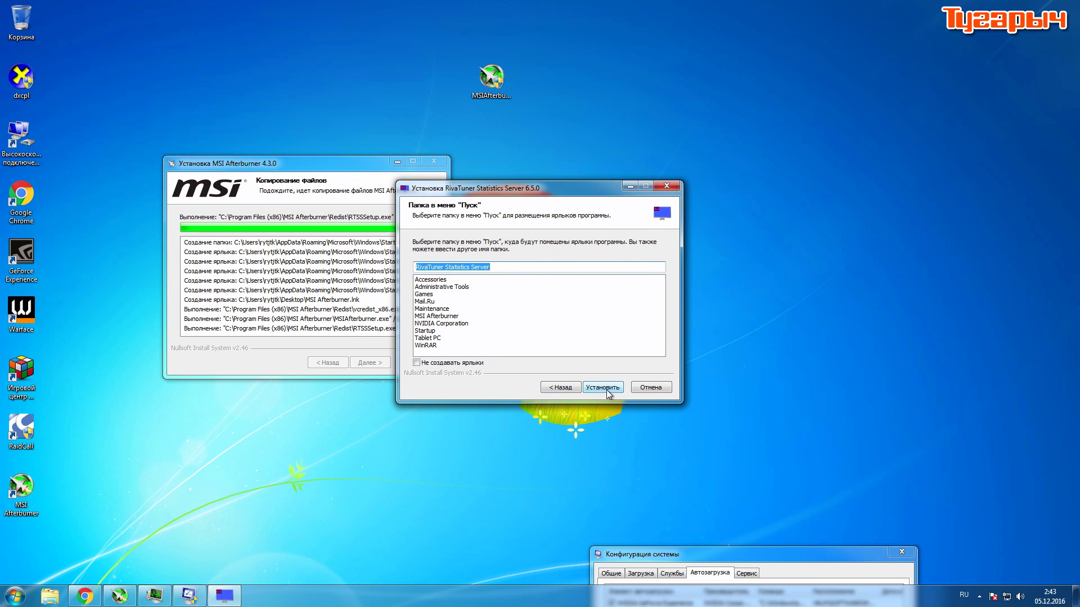
pyautogui.click(609, 393)
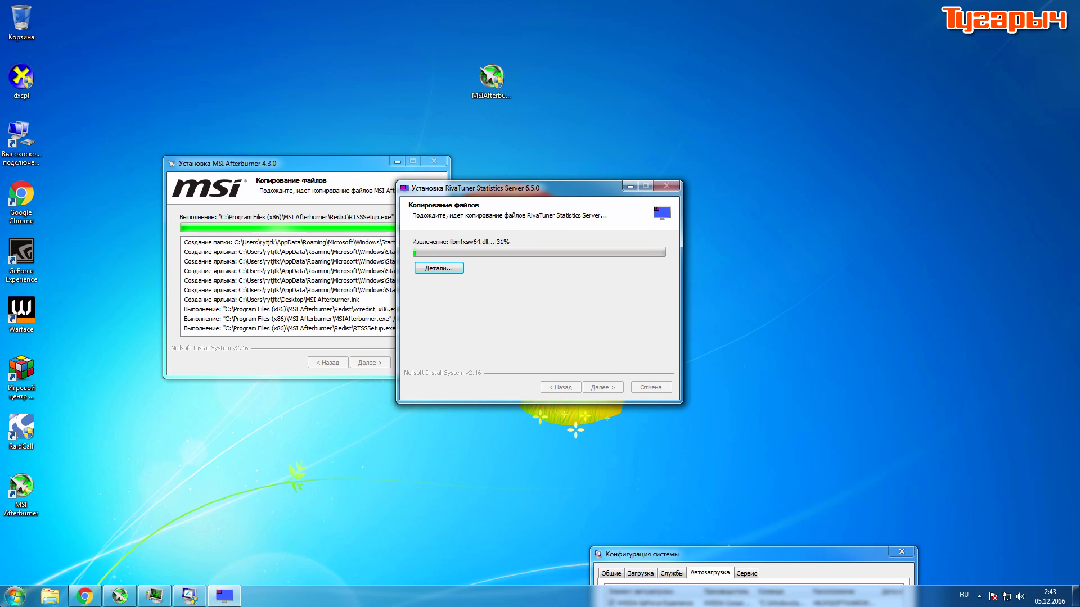
# Check the free space on local disk C: in Windows Explorer and close the window
pyautogui.press('super')
pyautogui.press('super')
pyautogui.press('super+e')
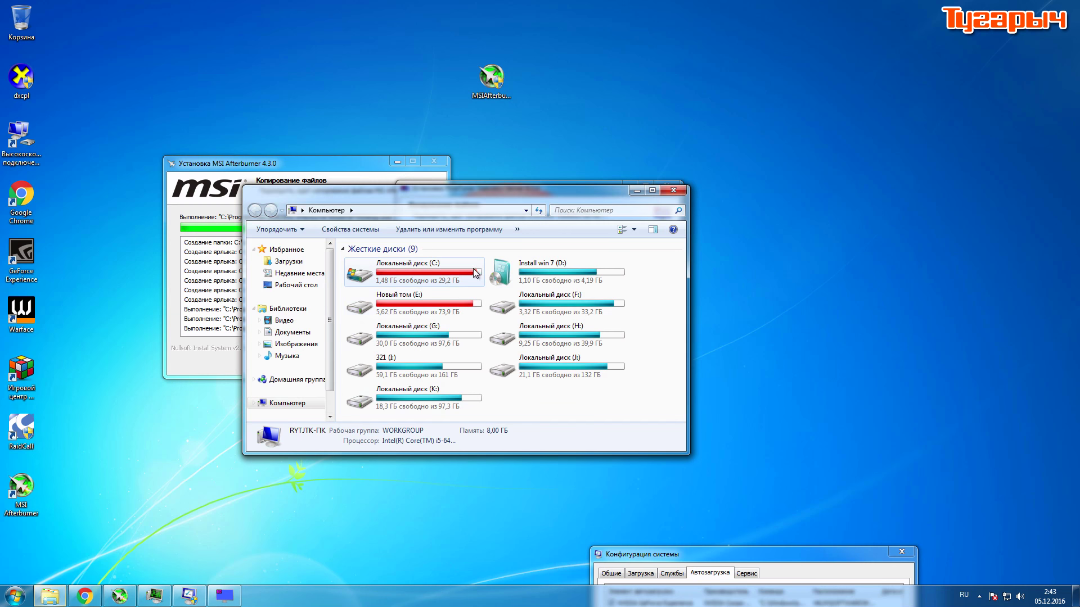
pyautogui.click(437, 269)
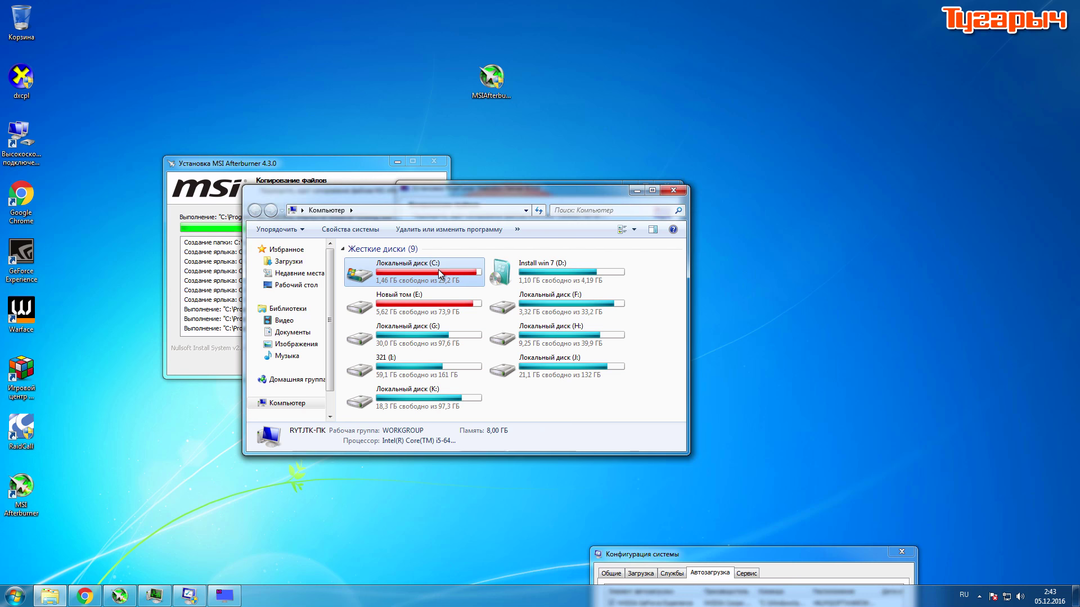
pyautogui.click(674, 191)
# Show the file-copying details in the RivaTuner Statistics Server installer and reposition it and the System Configuration window
pyautogui.moveTo(520, 191); pyautogui.dragTo(603, 211)
pyautogui.click(529, 288)
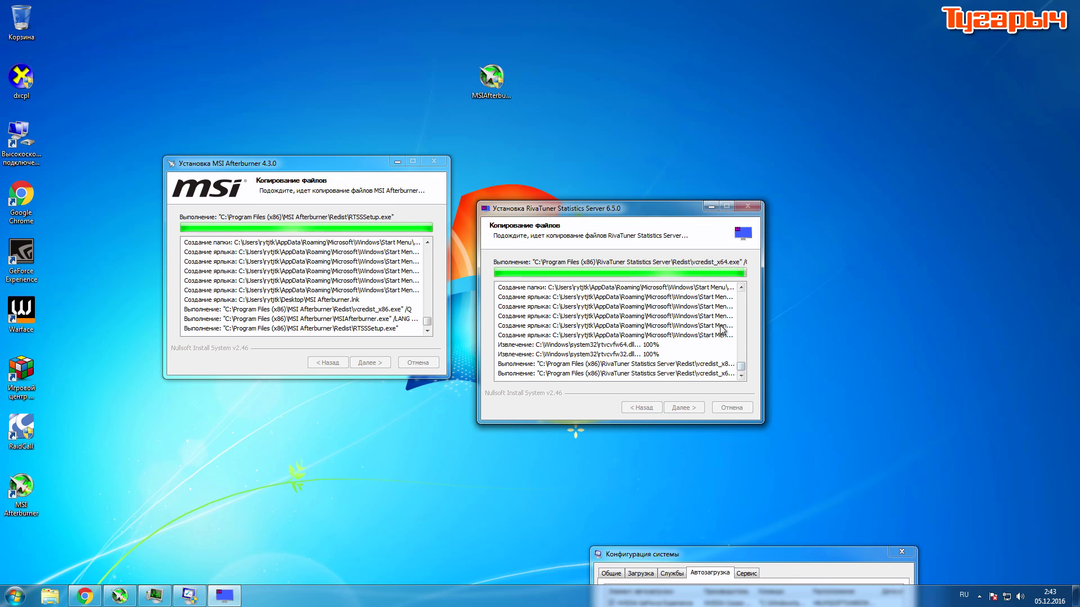
pyautogui.moveTo(668, 554); pyautogui.dragTo(615, 513)
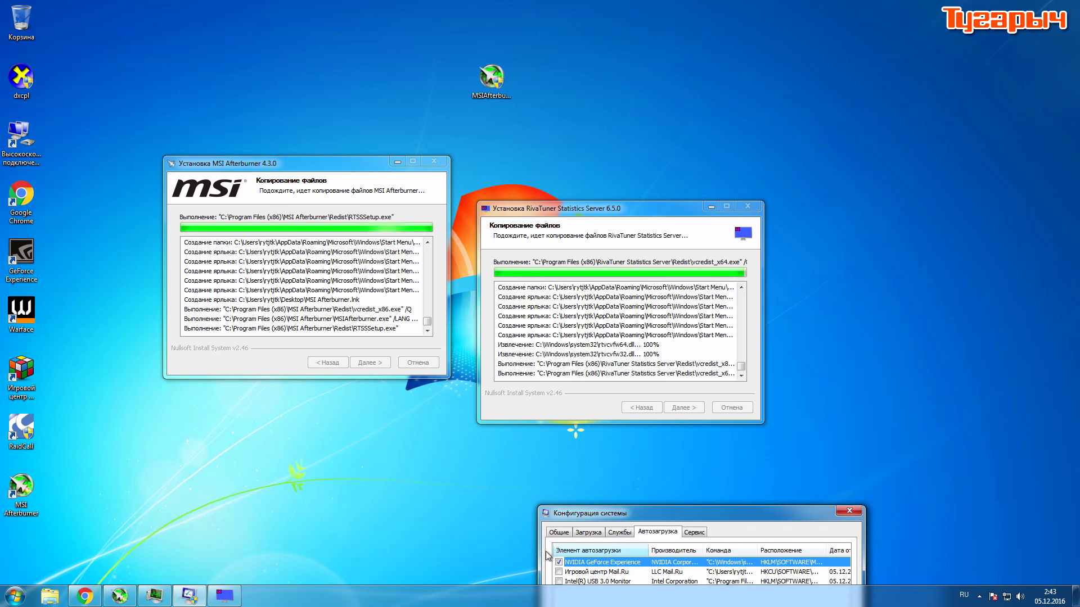
# Check the CPU and memory graphs in Task Manager beside both installers, then minimize it and separate the installer windows
pyautogui.hotkey('ctrl', 'shift', 'Escape')
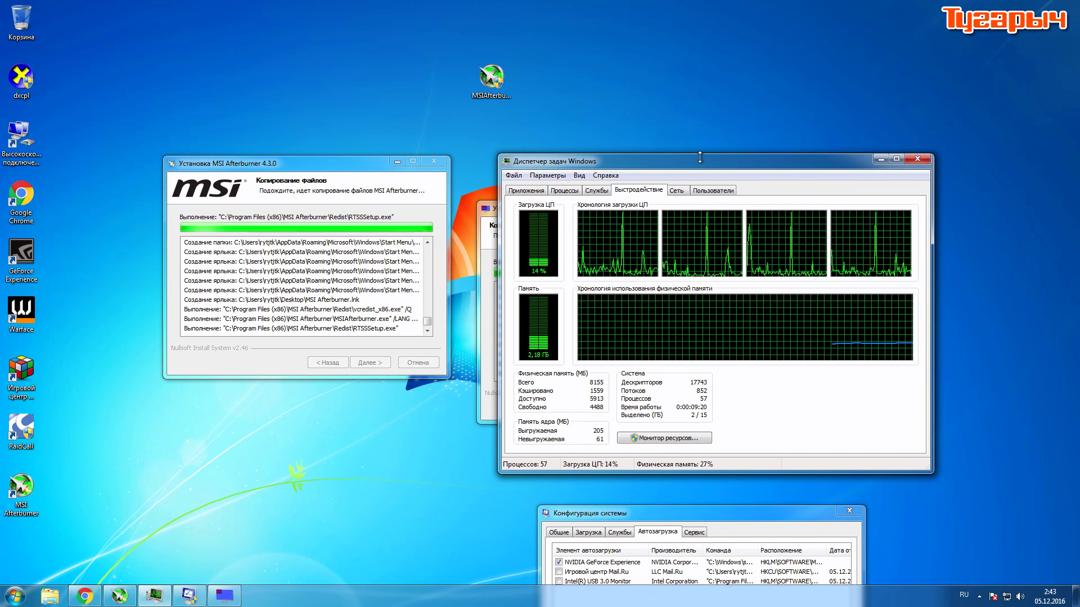
pyautogui.moveTo(699, 164); pyautogui.dragTo(851, 301)
pyautogui.moveTo(675, 208); pyautogui.dragTo(564, 184)
pyautogui.moveTo(769, 301); pyautogui.dragTo(742, 187)
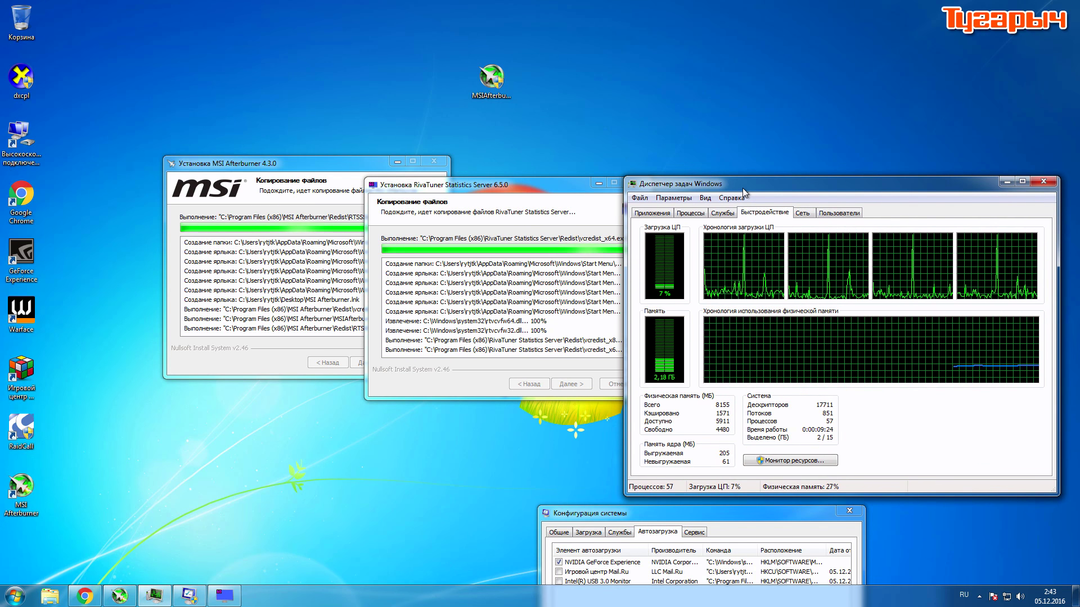
pyautogui.click(1007, 181)
pyautogui.moveTo(526, 185); pyautogui.dragTo(676, 187)
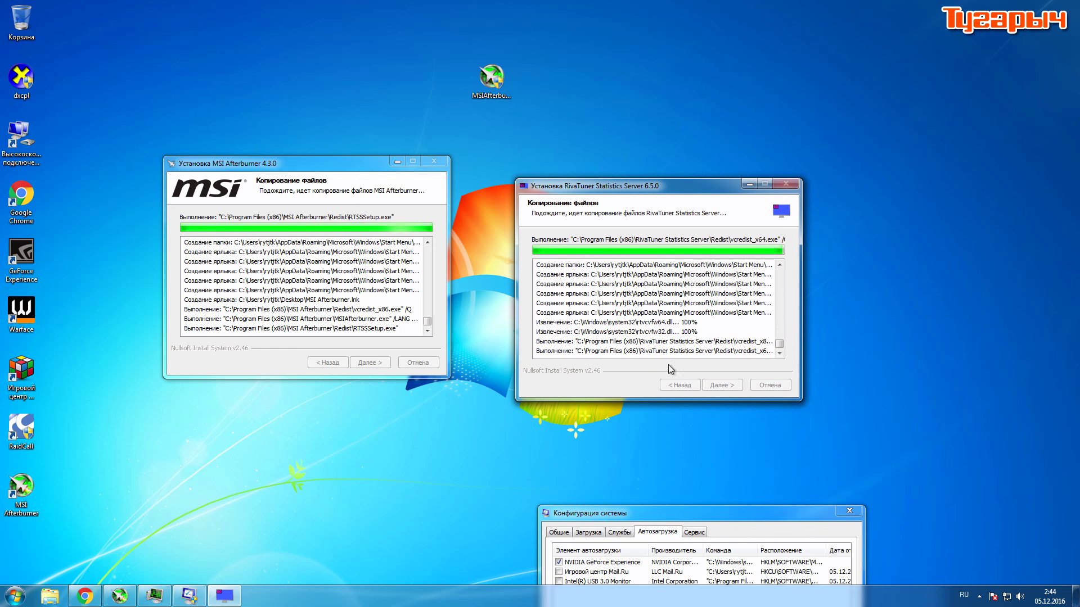
# Review the services, general, boot and startup settings in System Configuration, confirm them and exit without restarting
pyautogui.moveTo(690, 514); pyautogui.dragTo(715, 313)
pyautogui.click(644, 332)
pyautogui.click(645, 333)
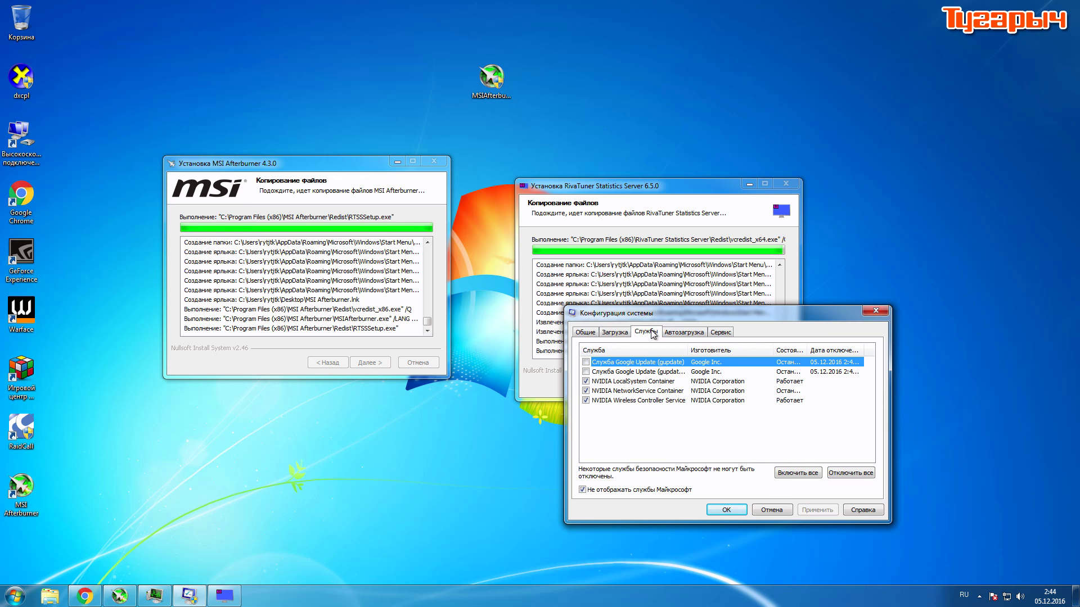
pyautogui.press('Left')
pyautogui.press('Left')
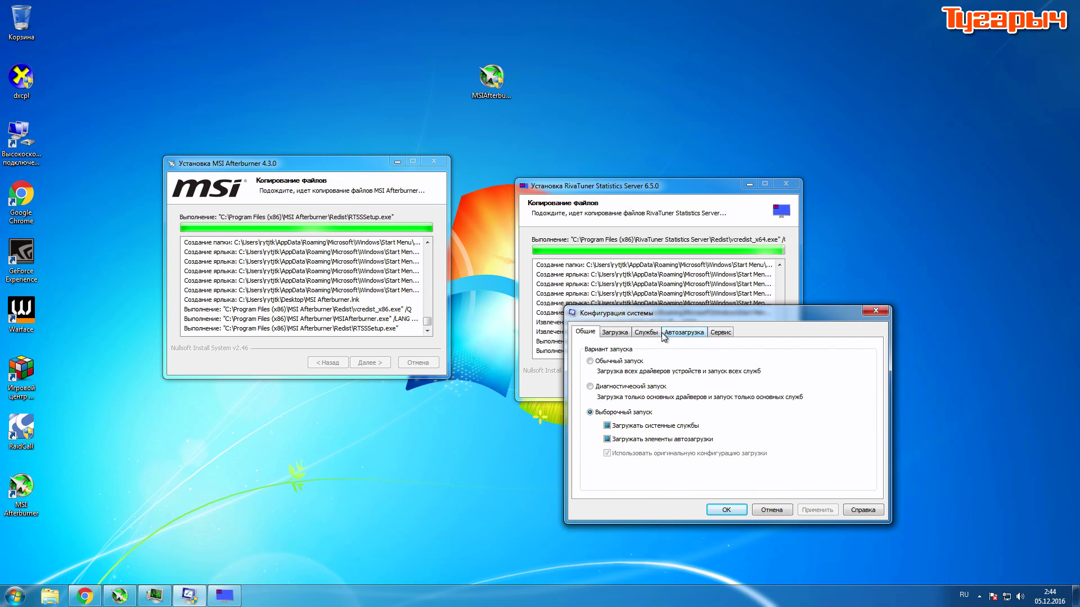
pyautogui.press('Right')
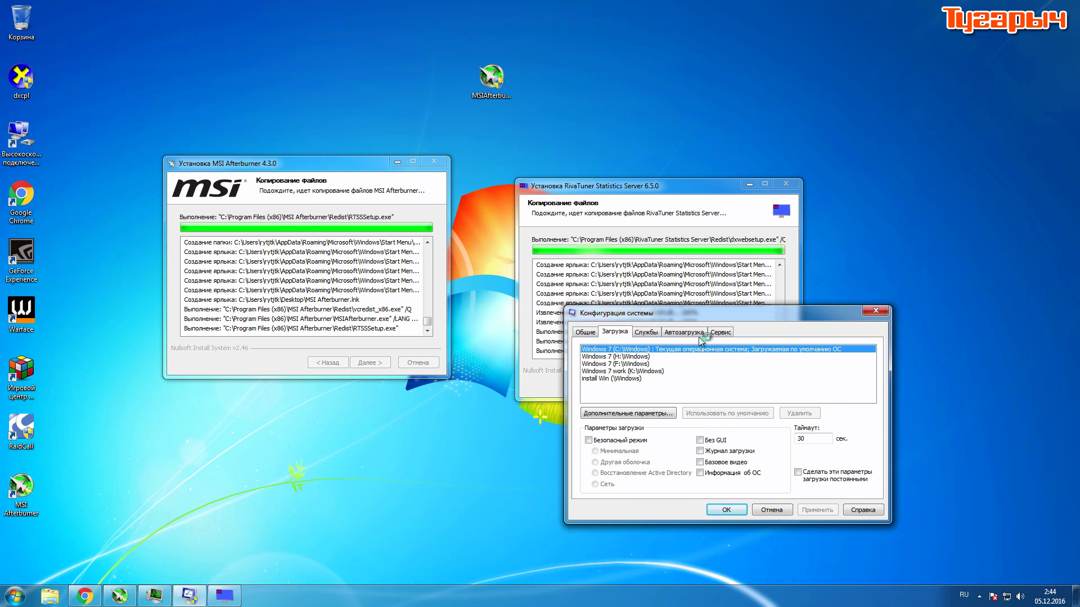
pyautogui.click(692, 333)
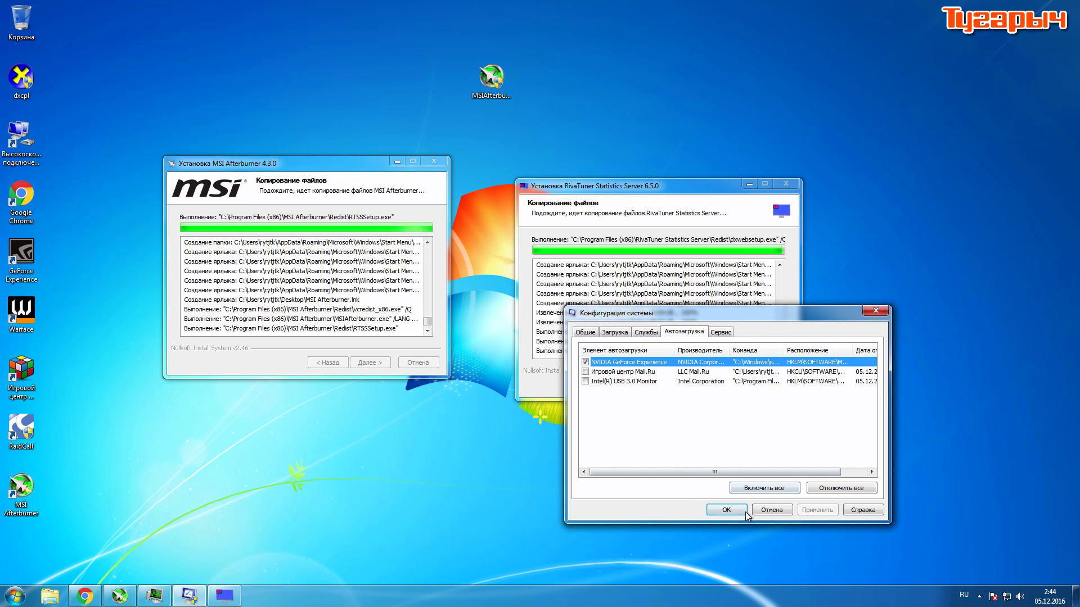
pyautogui.click(726, 510)
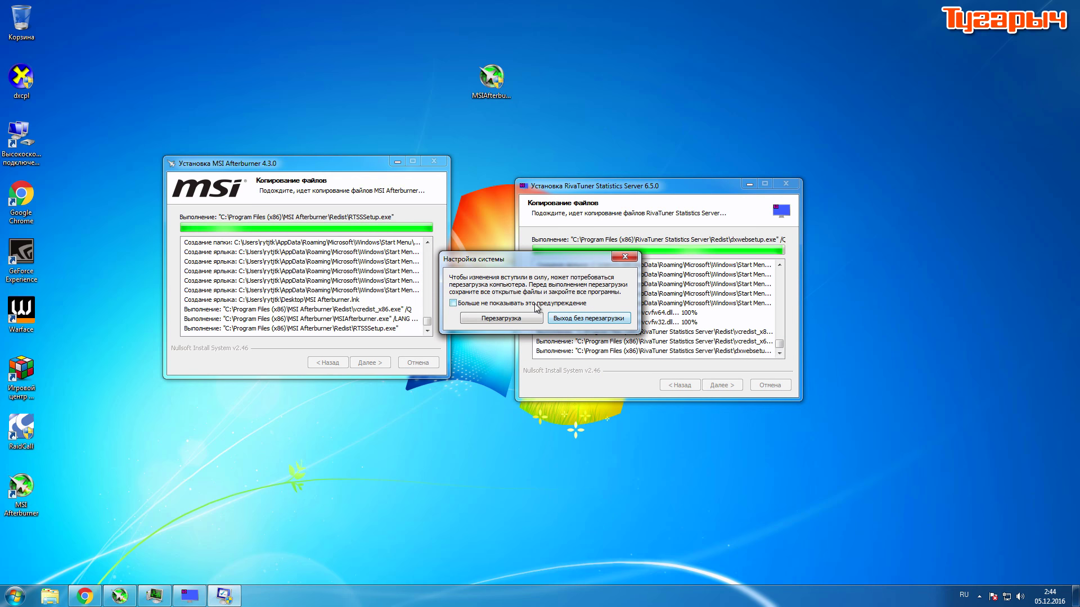
pyautogui.click(604, 318)
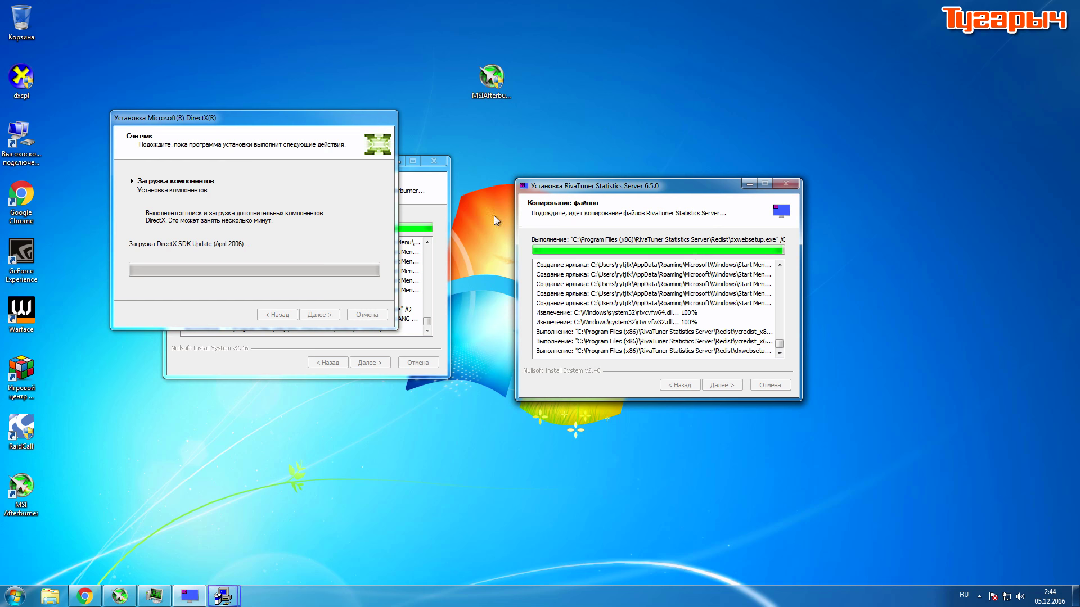
# Place the Microsoft DirectX setup window between the MSI Afterburner and RivaTuner Statistics Server installers
pyautogui.moveTo(274, 117); pyautogui.dragTo(498, 163)
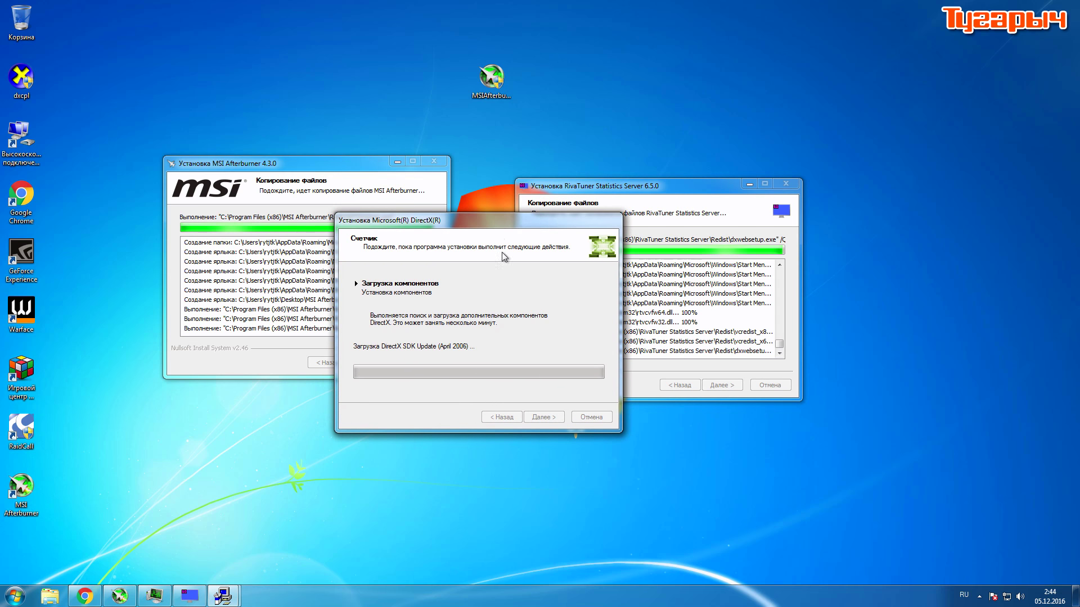
pyautogui.moveTo(512, 223); pyautogui.dragTo(529, 209)
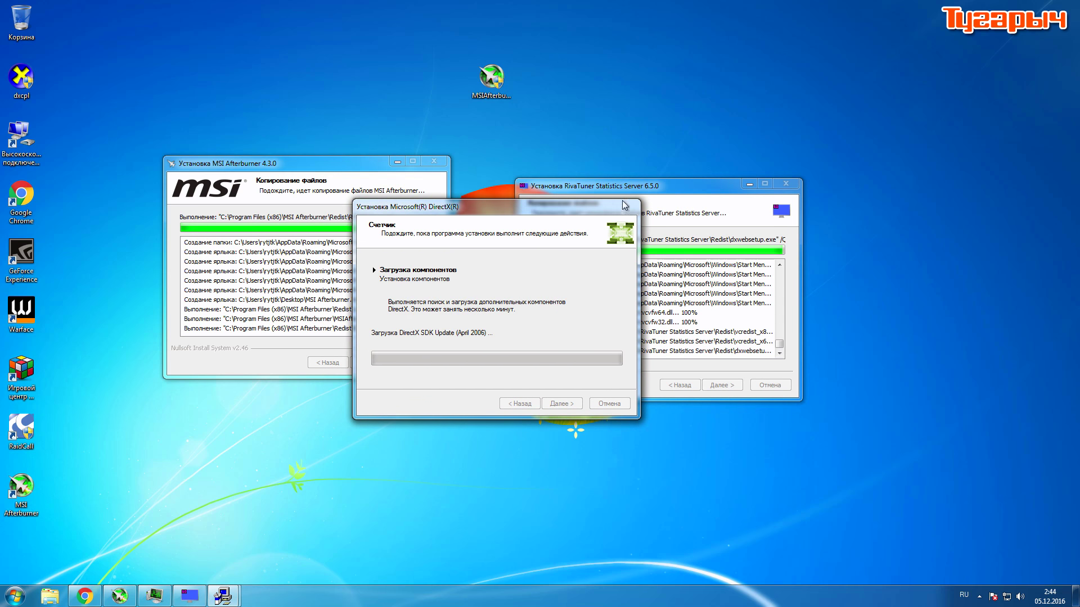
# Check the high-speed connection's status, close it, and rearrange the RivaTuner Statistics Server installer and DirectX setup windows
pyautogui.moveTo(676, 185); pyautogui.dragTo(715, 249)
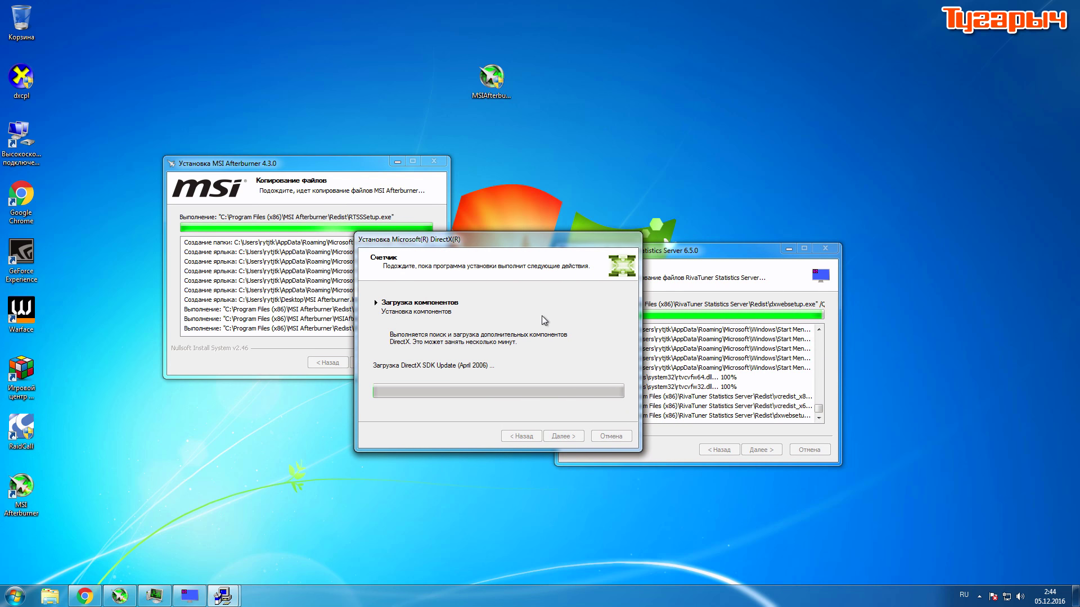
pyautogui.doubleClick(21, 138)
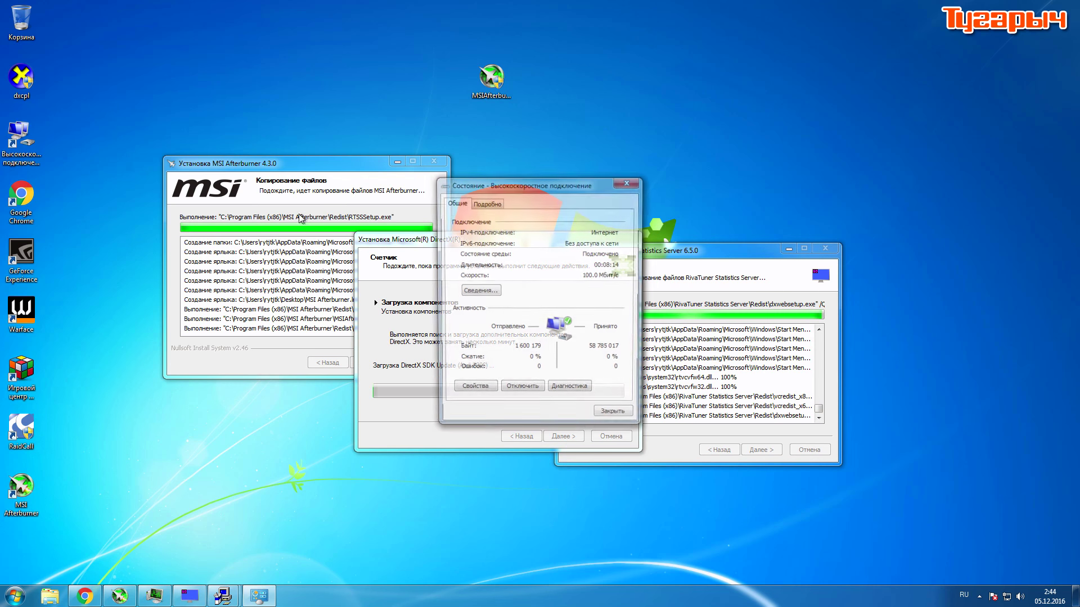
pyautogui.moveTo(522, 181); pyautogui.dragTo(491, 130)
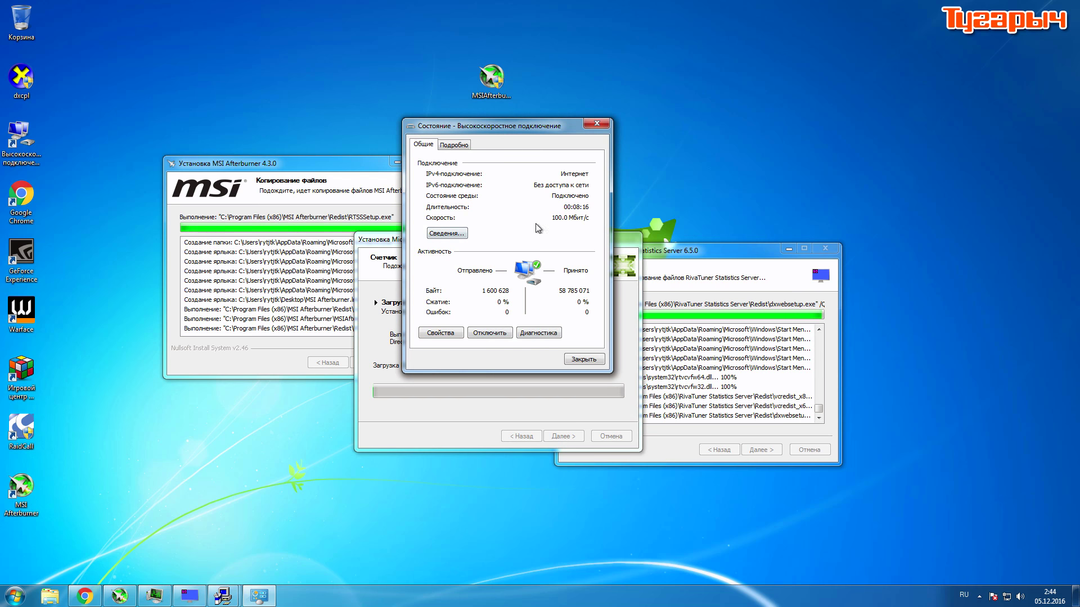
pyautogui.click(598, 127)
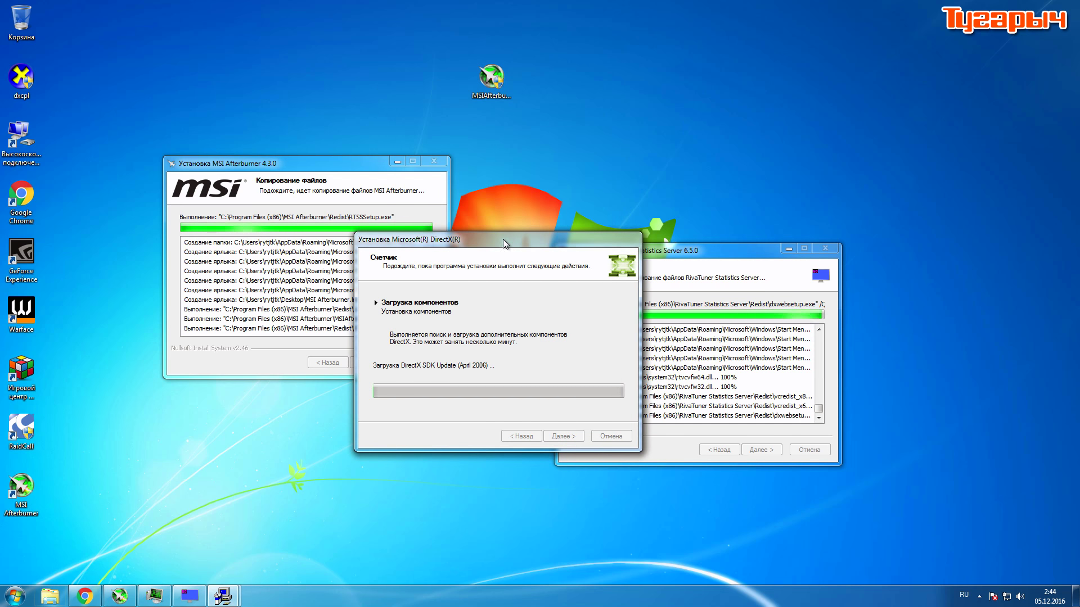
pyautogui.moveTo(505, 243); pyautogui.dragTo(511, 223)
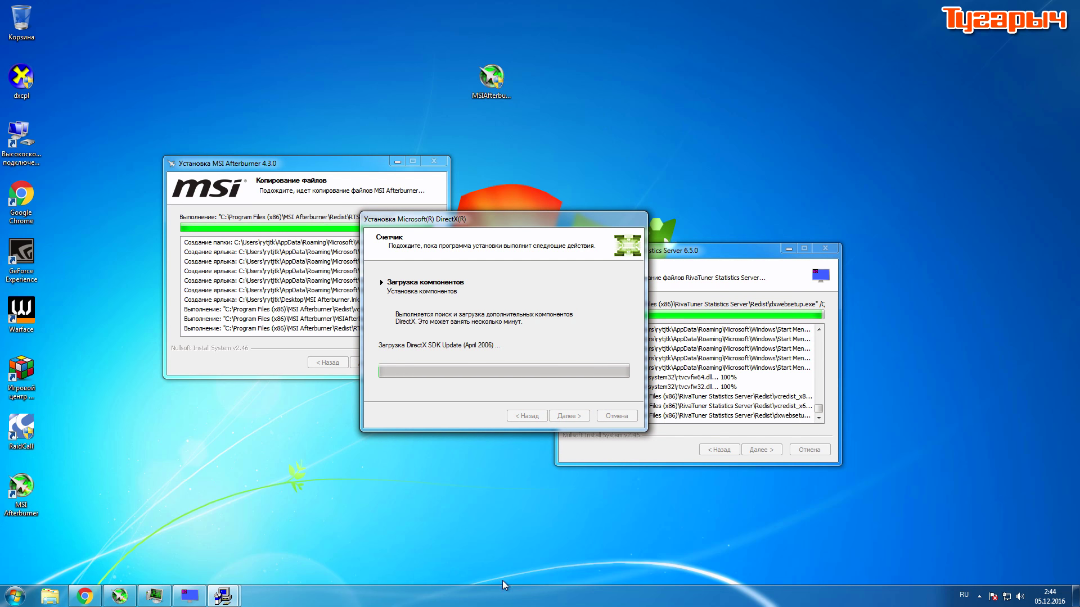
# Open Task Manager and look through its performance, network, users, services, processes and applications views
pyautogui.rightClick(471, 595)
pyautogui.click(543, 559)
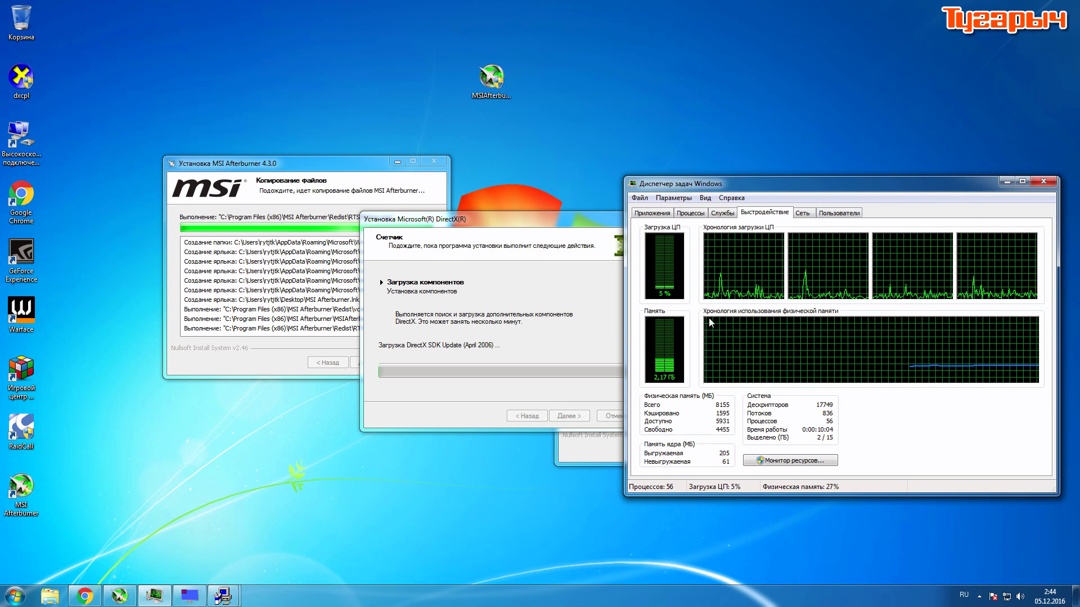
pyautogui.click(814, 212)
pyautogui.click(812, 214)
pyautogui.click(766, 213)
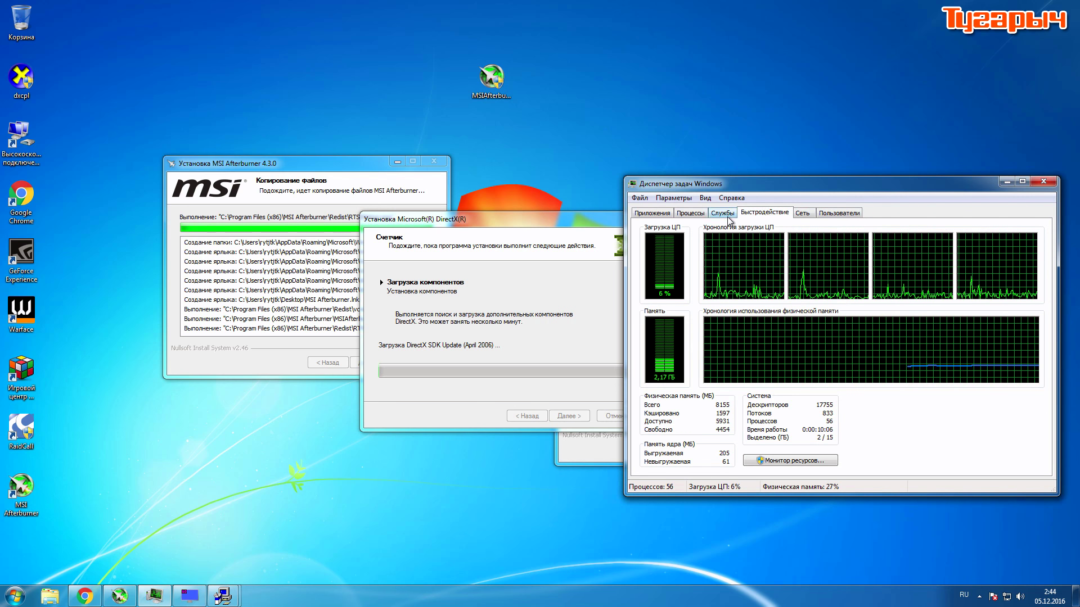
pyautogui.click(802, 214)
pyautogui.click(842, 214)
pyautogui.click(722, 214)
pyautogui.click(691, 213)
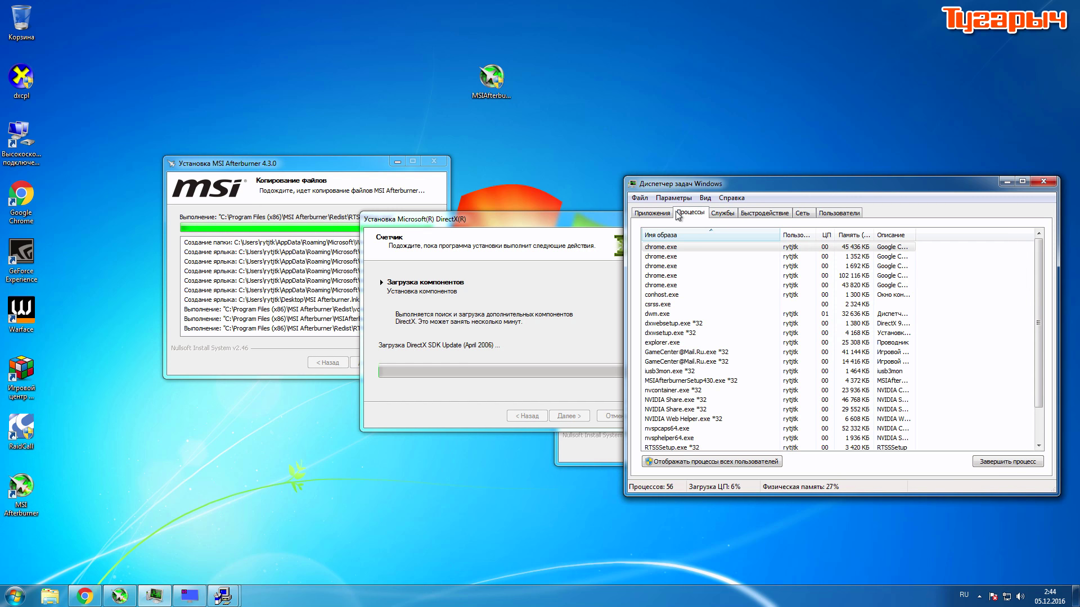
pyautogui.click(651, 213)
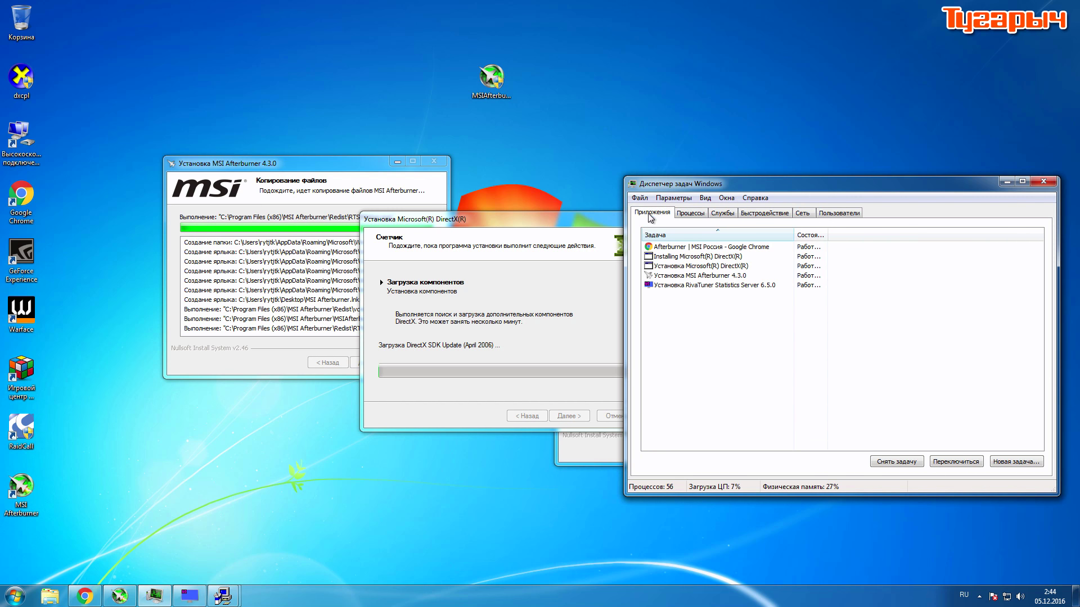
# Examine the running processes in Task Manager, including the NVIDIA, iusb3mon.exe and explorer.exe entries, and close it
pyautogui.click(686, 217)
pyautogui.click(742, 314)
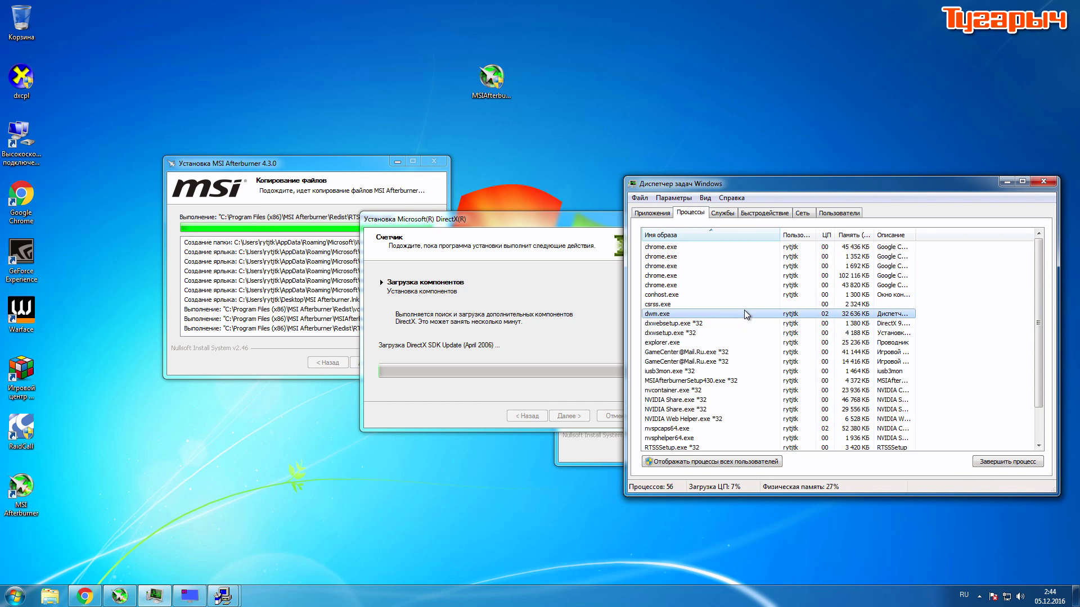
pyautogui.scroll(-2, 760, 360)
pyautogui.click(725, 381)
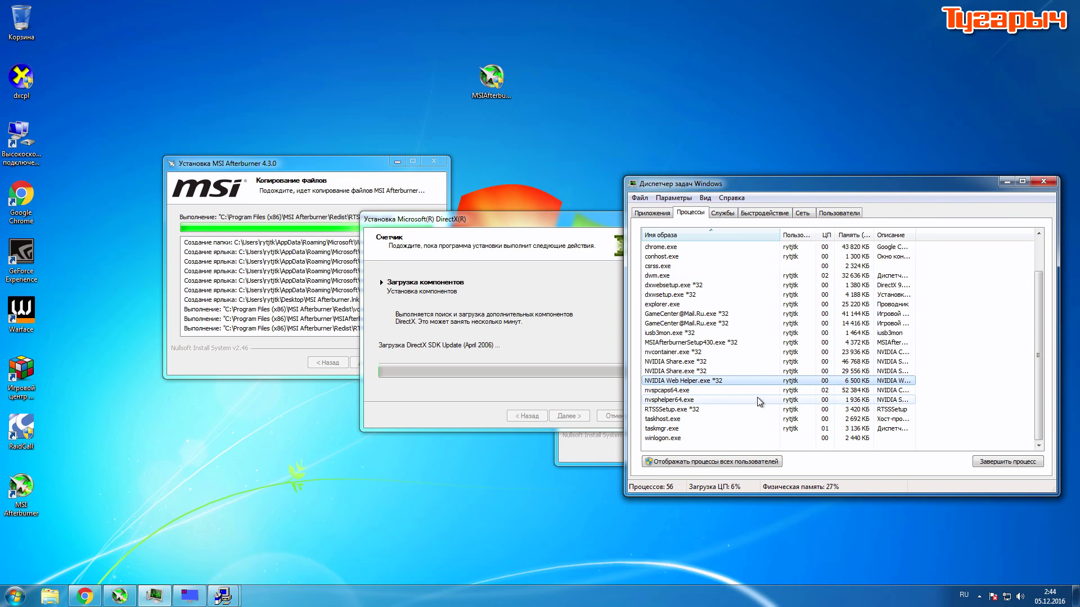
pyautogui.click(708, 372)
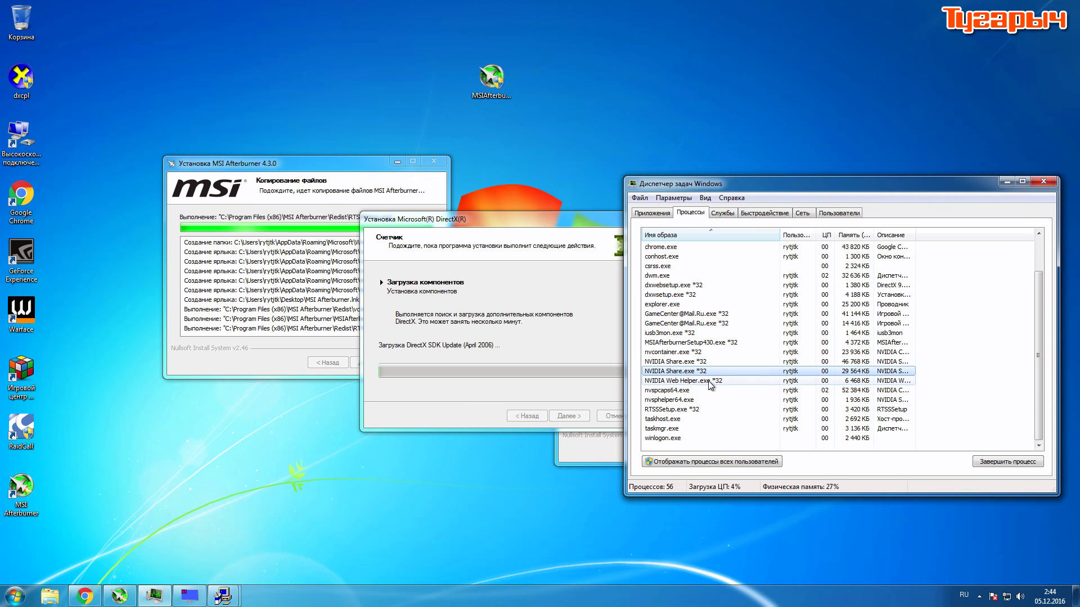
pyautogui.click(691, 353)
pyautogui.scroll(2, 692, 355)
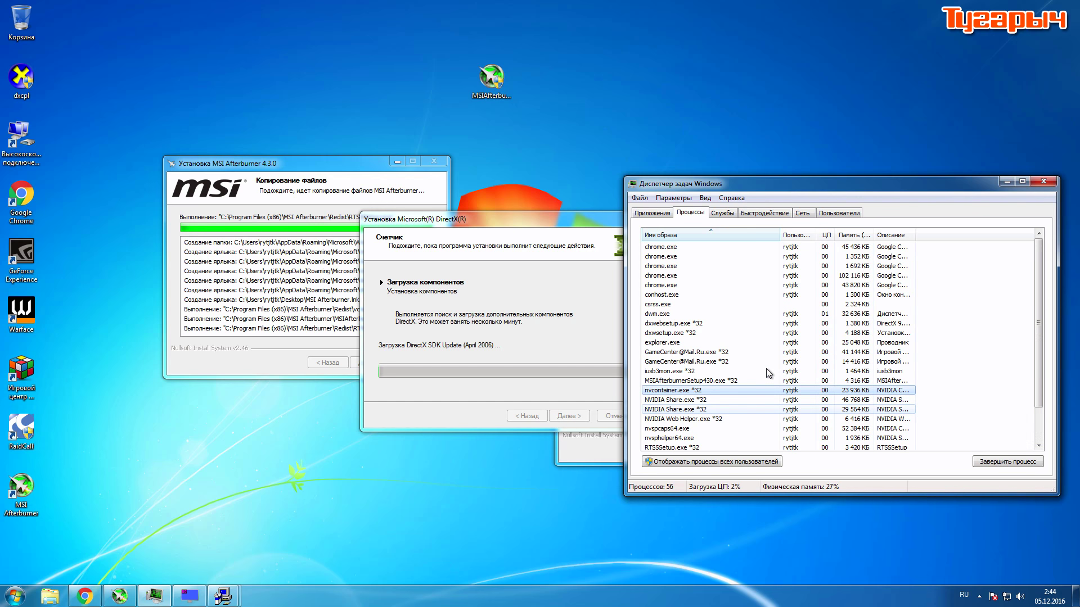
pyautogui.click(680, 372)
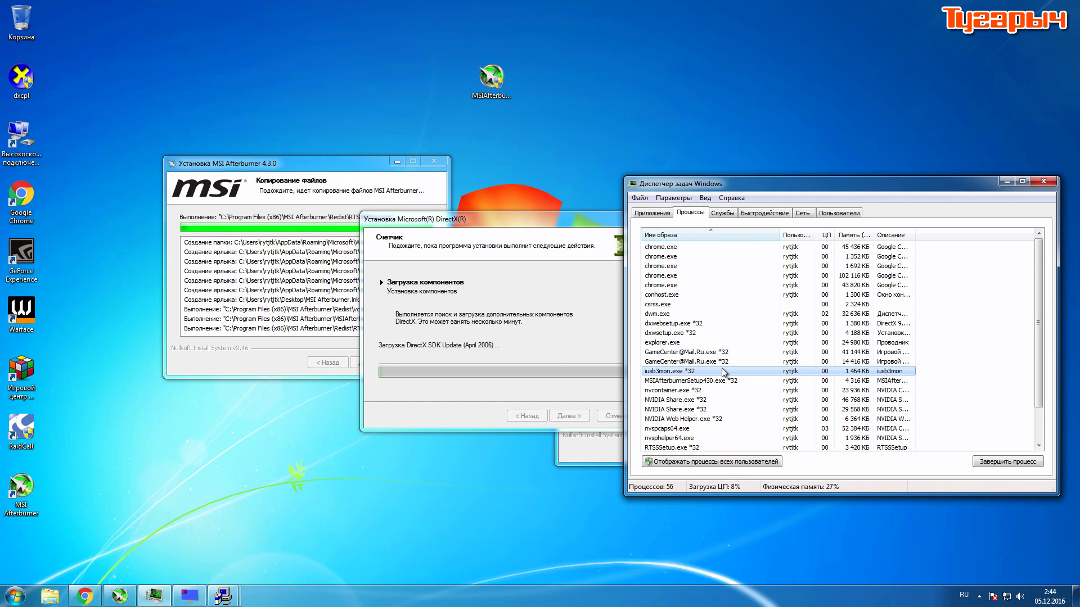
pyautogui.click(685, 342)
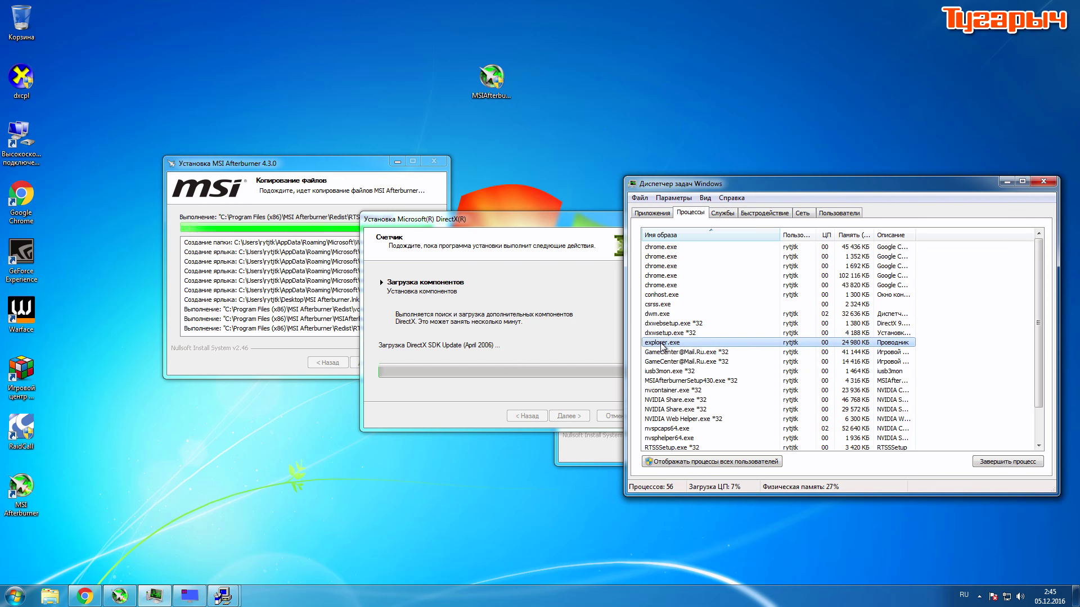
pyautogui.scroll(-2, 728, 337)
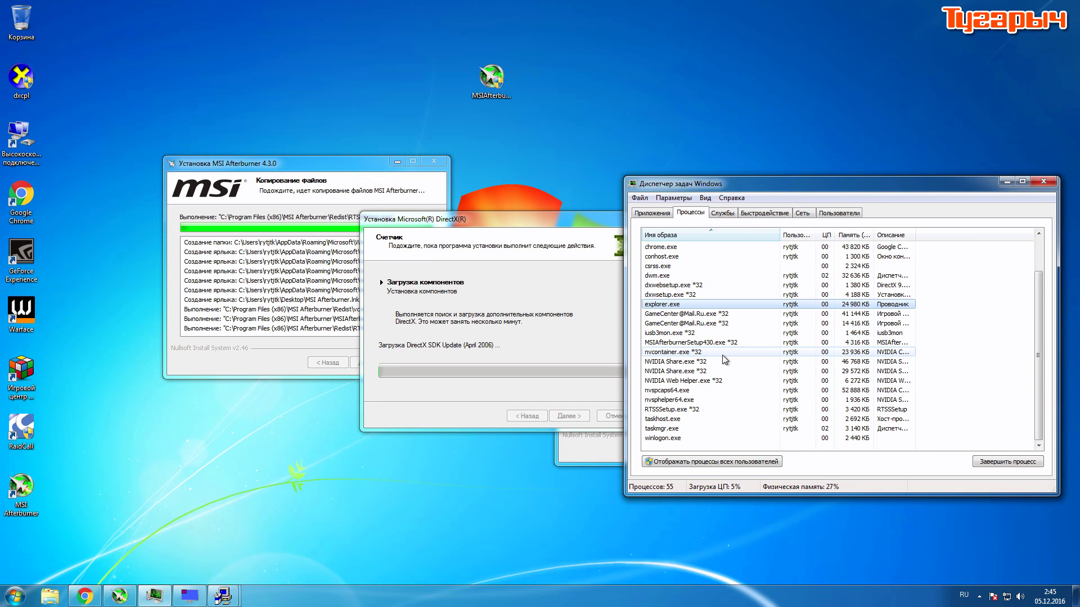
pyautogui.scroll(2, 725, 359)
pyautogui.moveTo(772, 182); pyautogui.dragTo(621, 159)
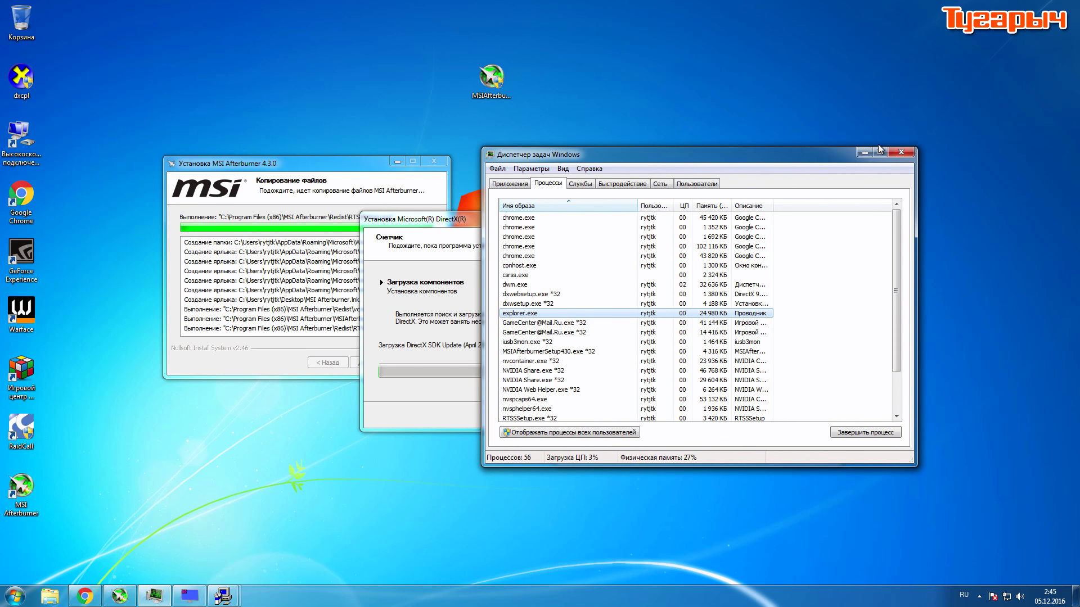
pyautogui.click(900, 152)
# Reposition the Microsoft DirectX setup window between the two installers and bring it to the front
pyautogui.moveTo(572, 215); pyautogui.dragTo(609, 188)
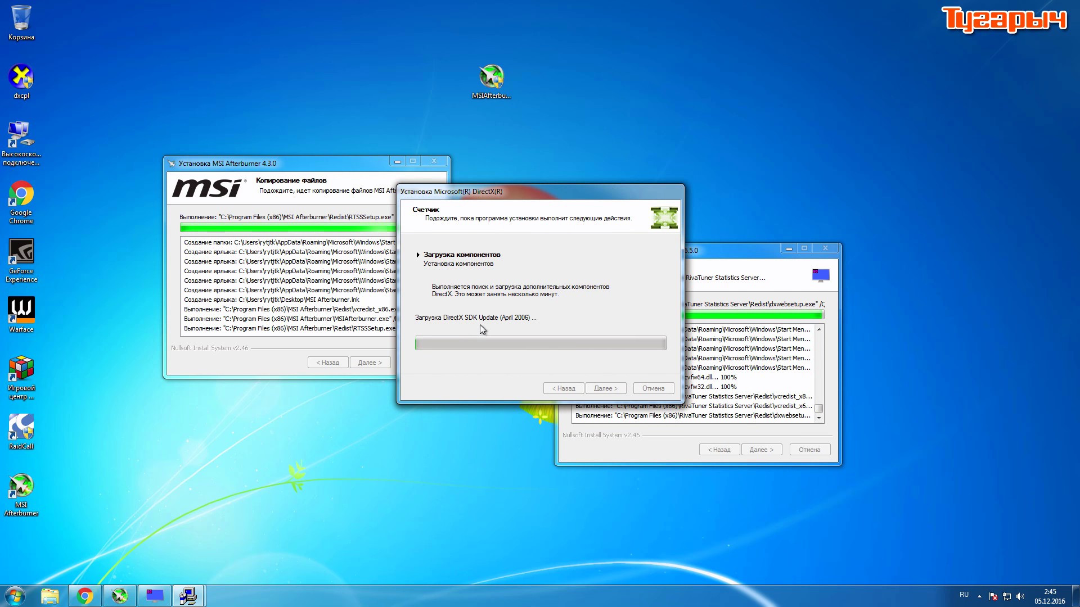
pyautogui.moveTo(532, 194); pyautogui.dragTo(538, 226)
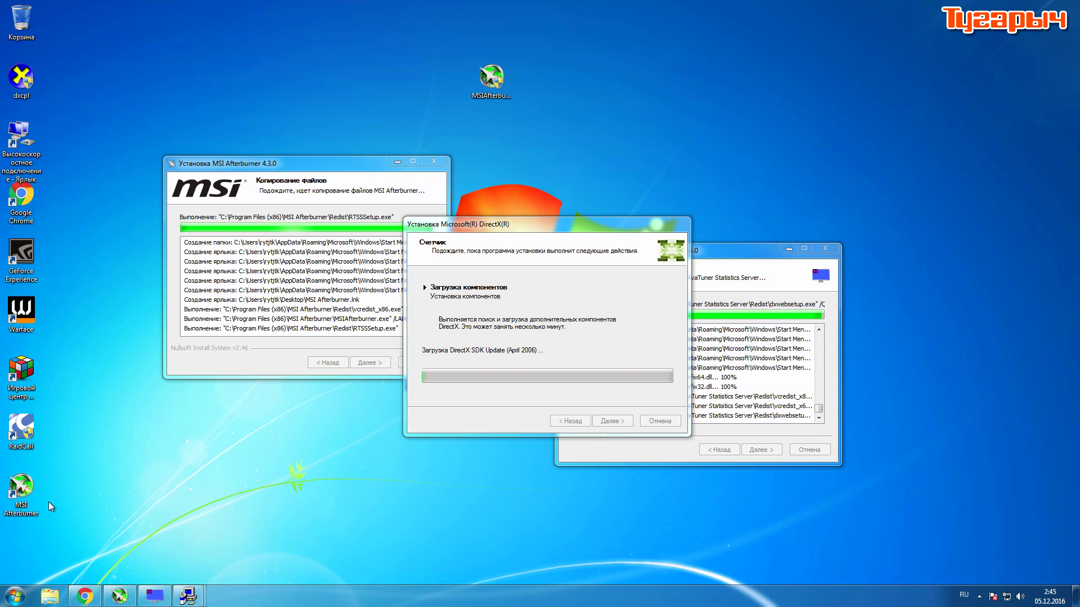
pyautogui.click(21, 488)
pyautogui.click(431, 500)
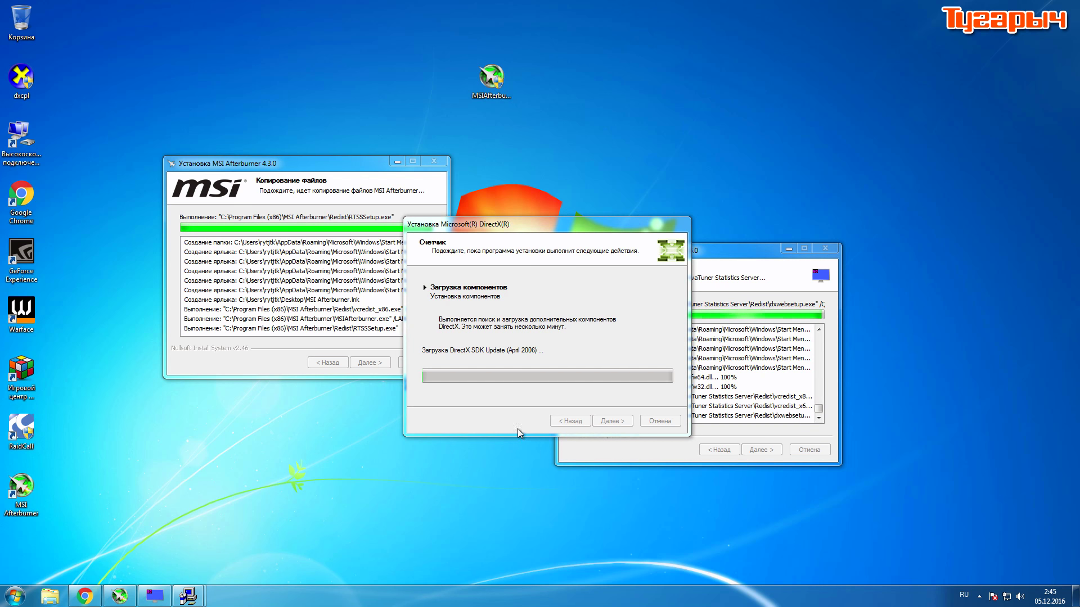
pyautogui.click(157, 594)
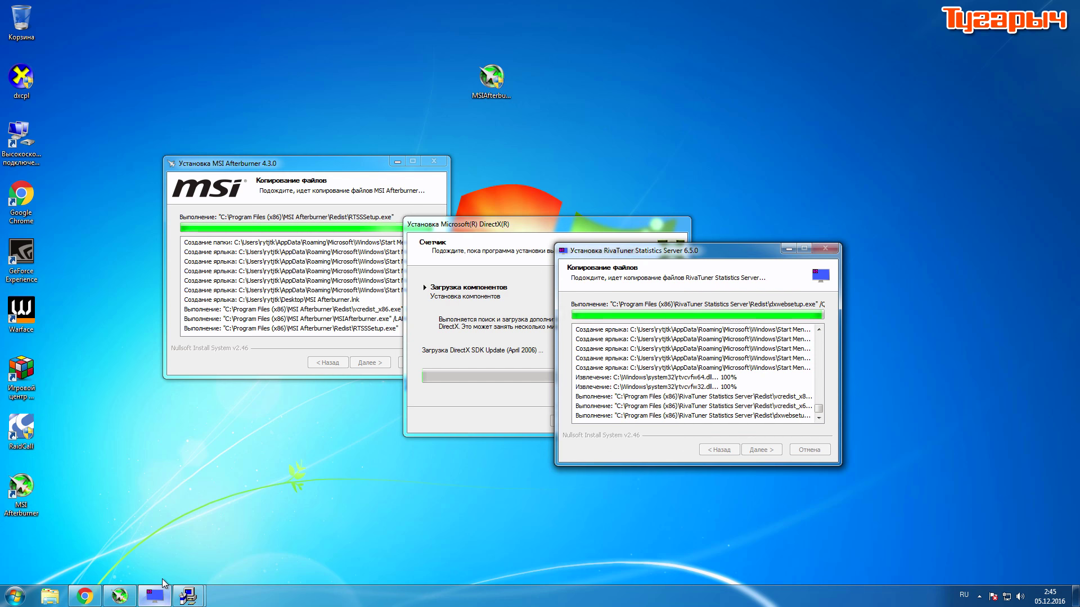
pyautogui.click(547, 228)
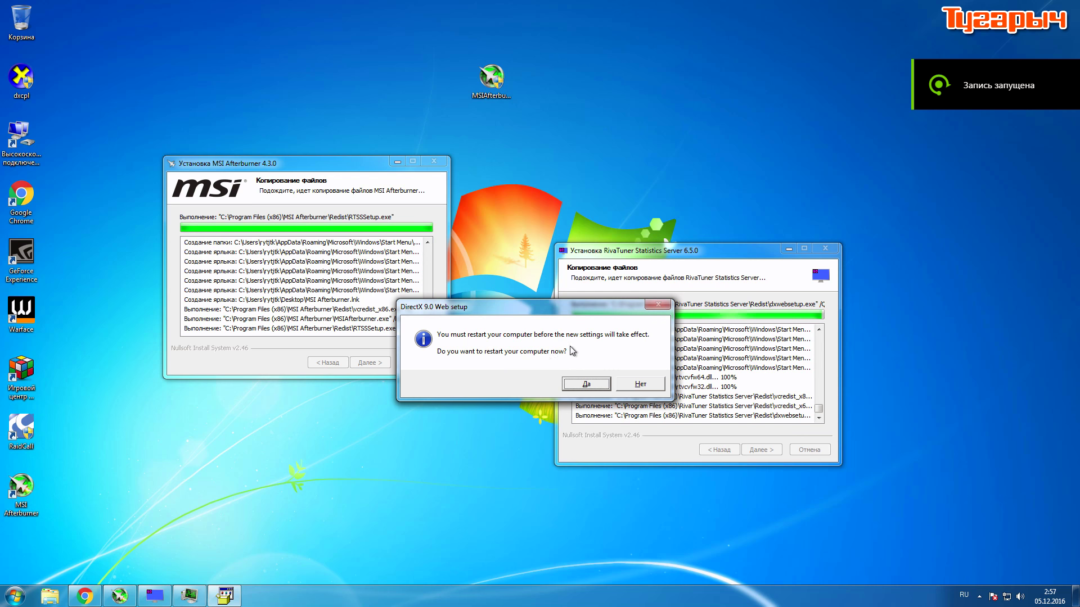
# Decline the DirectX restart, complete both installers with MSI Afterburner set to launch, and reposition its window
pyautogui.click(639, 384)
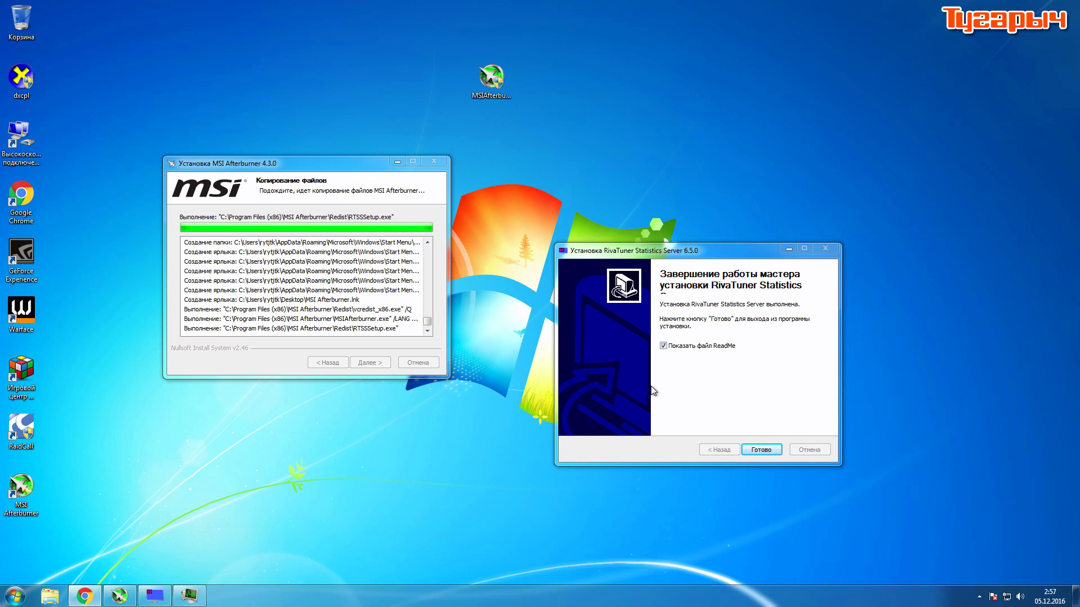
pyautogui.click(755, 450)
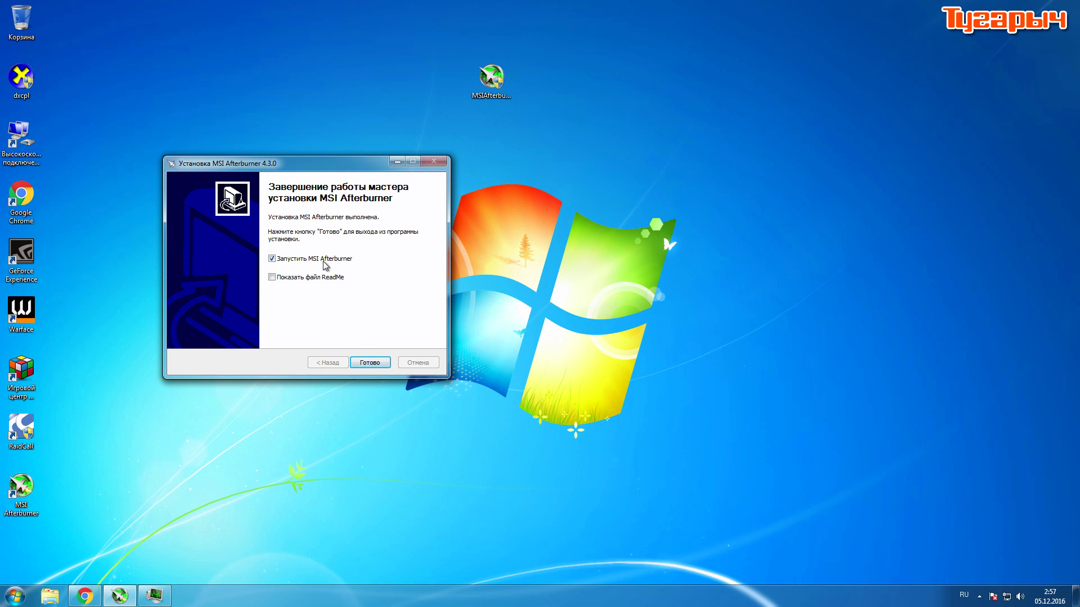
pyautogui.click(369, 364)
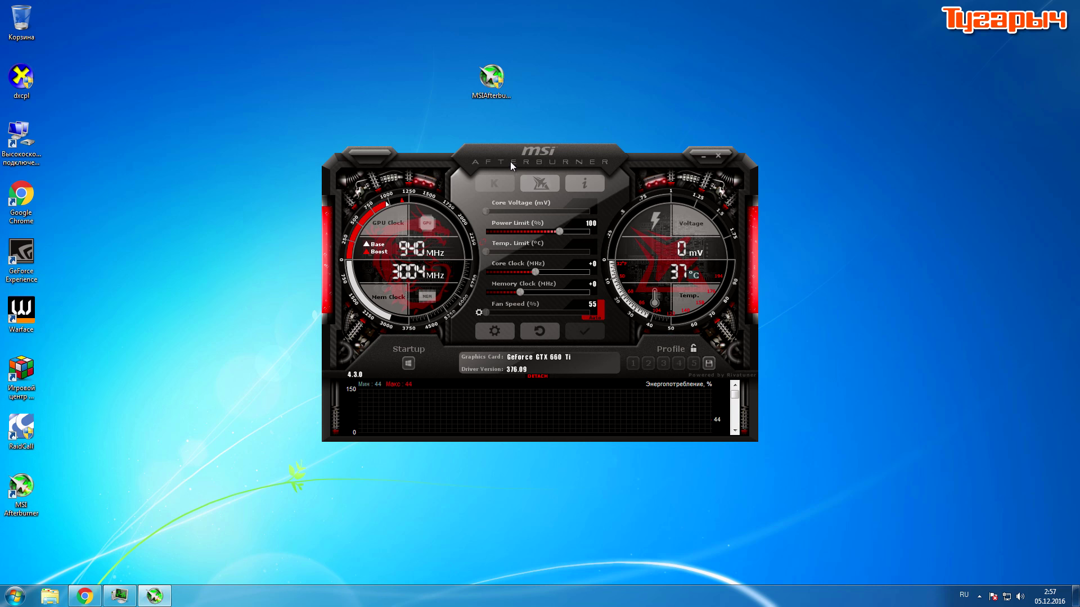
pyautogui.moveTo(500, 158); pyautogui.dragTo(482, 184)
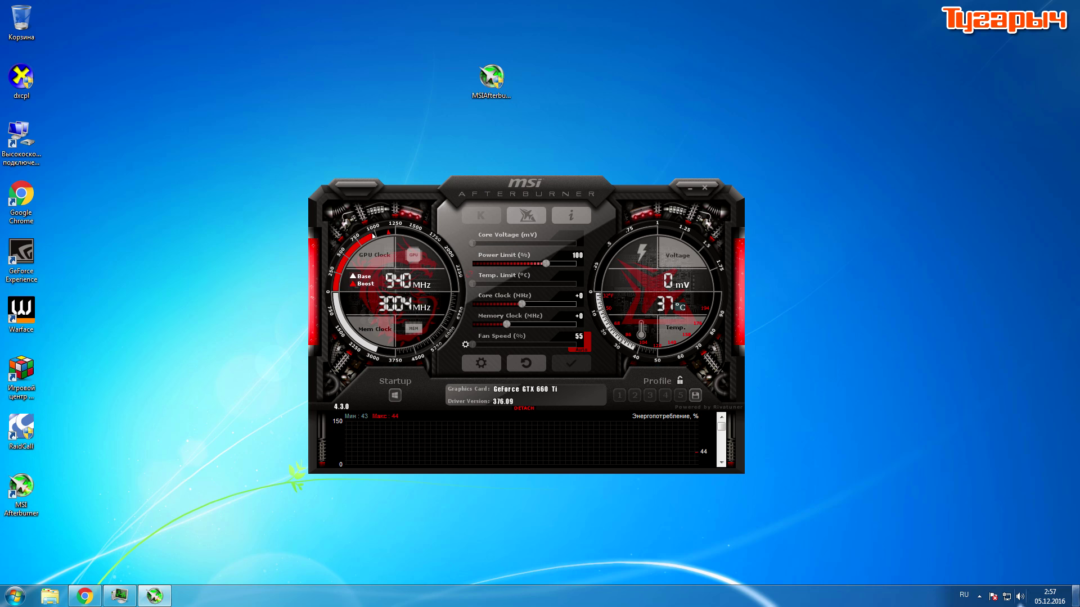
# Check the hidden notification icons, then launch RivaTuner Statistics Server and allow it to make changes to the computer
pyautogui.click(979, 597)
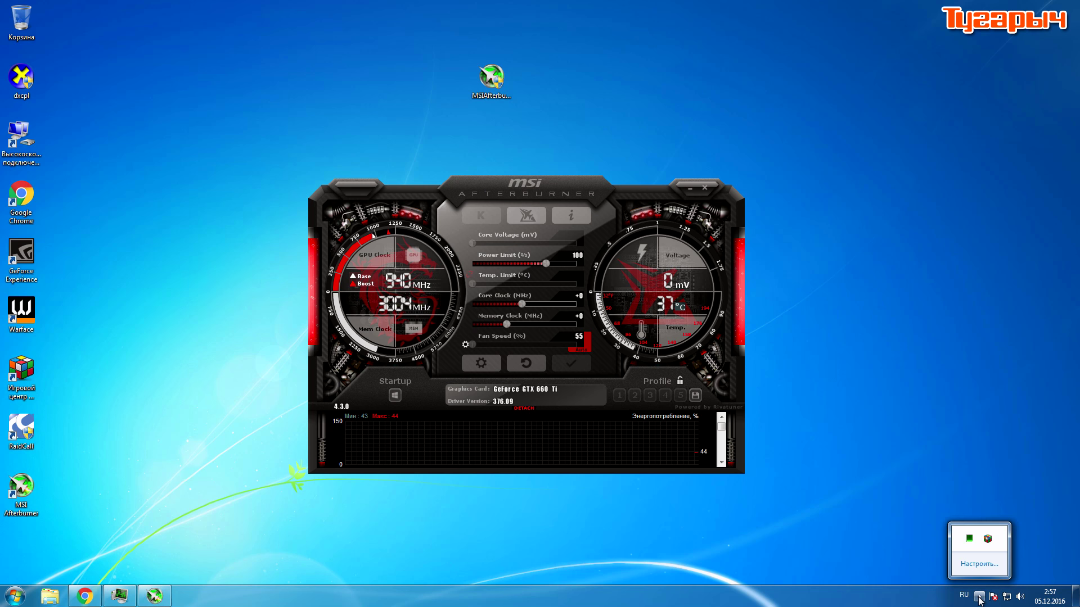
pyautogui.click(966, 500)
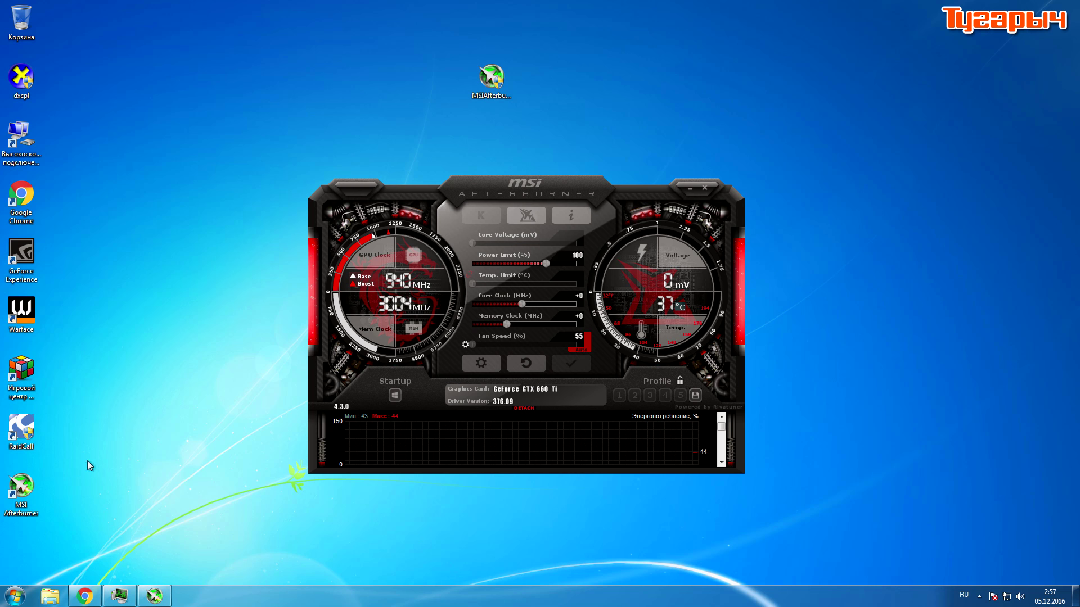
pyautogui.click(15, 597)
pyautogui.click(84, 546)
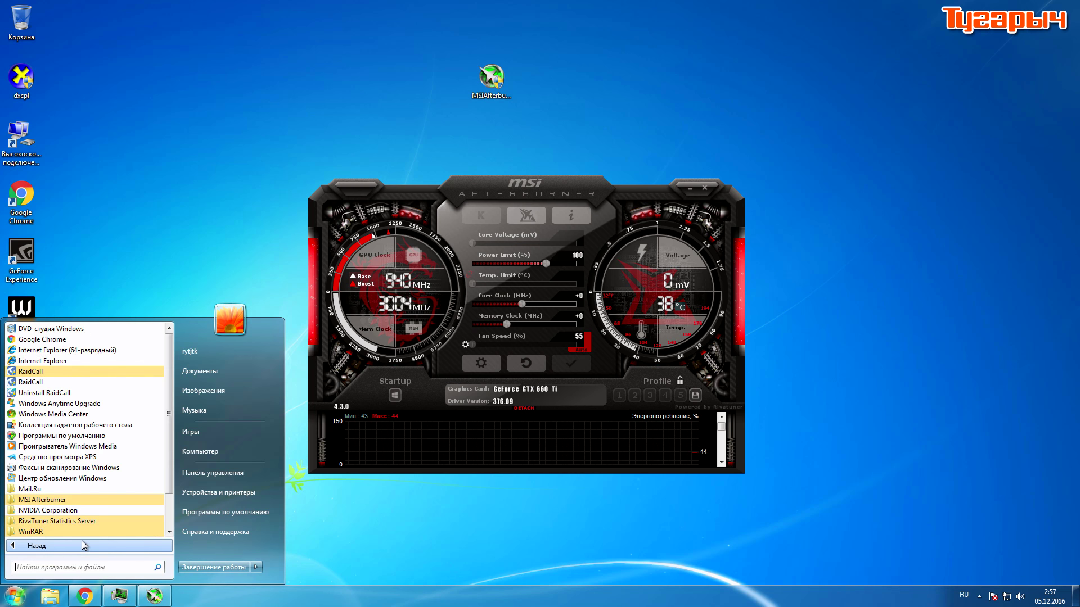
pyautogui.click(91, 525)
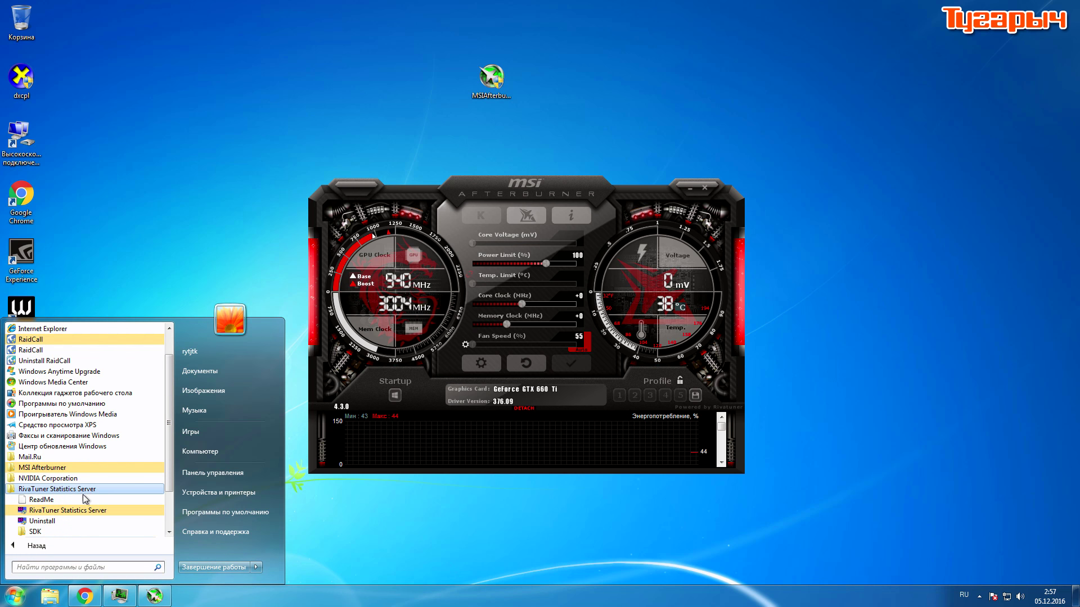
pyautogui.click(71, 511)
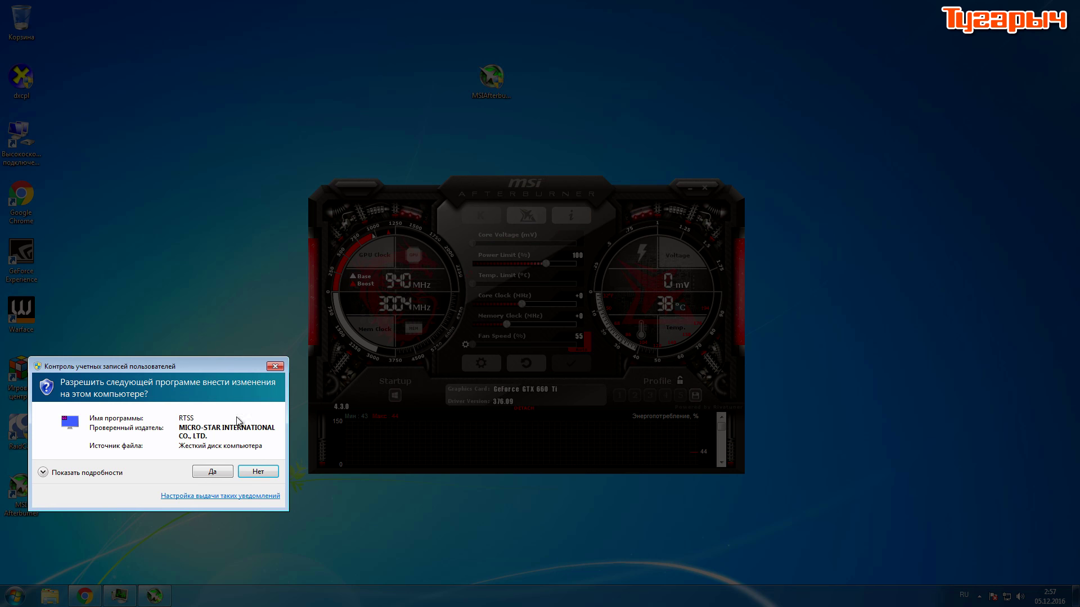
pyautogui.click(208, 473)
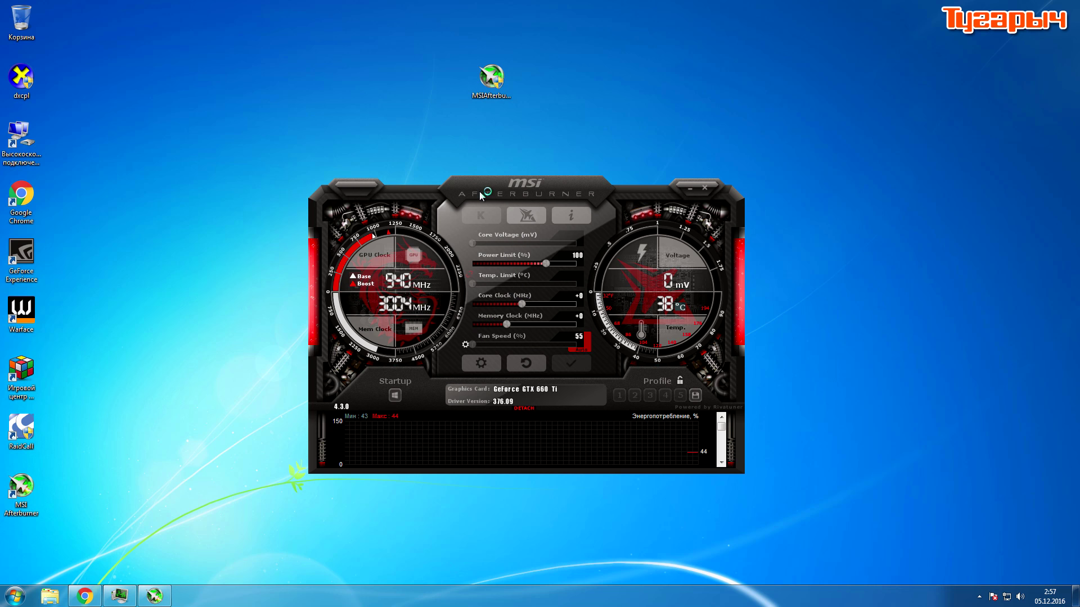
# Accept the RivaTuner Statistics Server v6.5.1 update offer and download the archive from its Guru3D page
pyautogui.moveTo(475, 182); pyautogui.dragTo(454, 181)
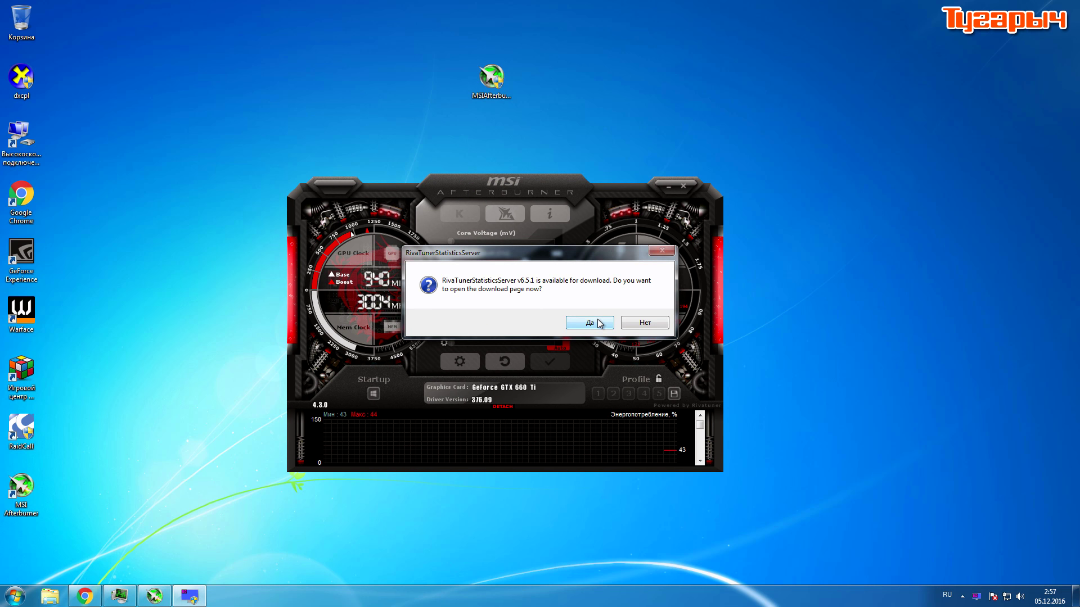
pyautogui.click(587, 323)
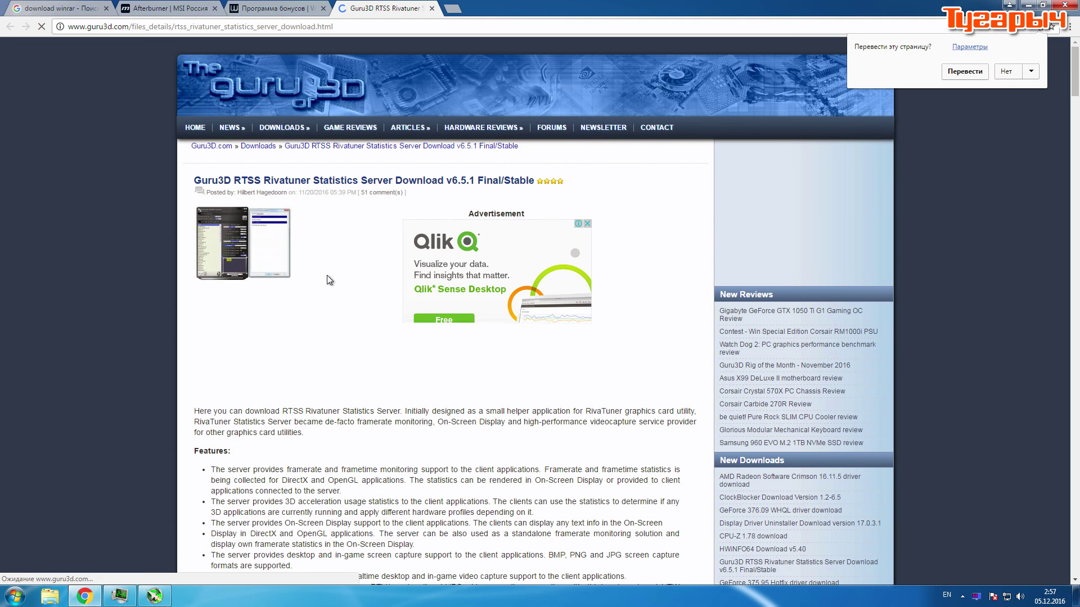
pyautogui.scroll(-1, 276, 334)
pyautogui.scroll(-3, 276, 334)
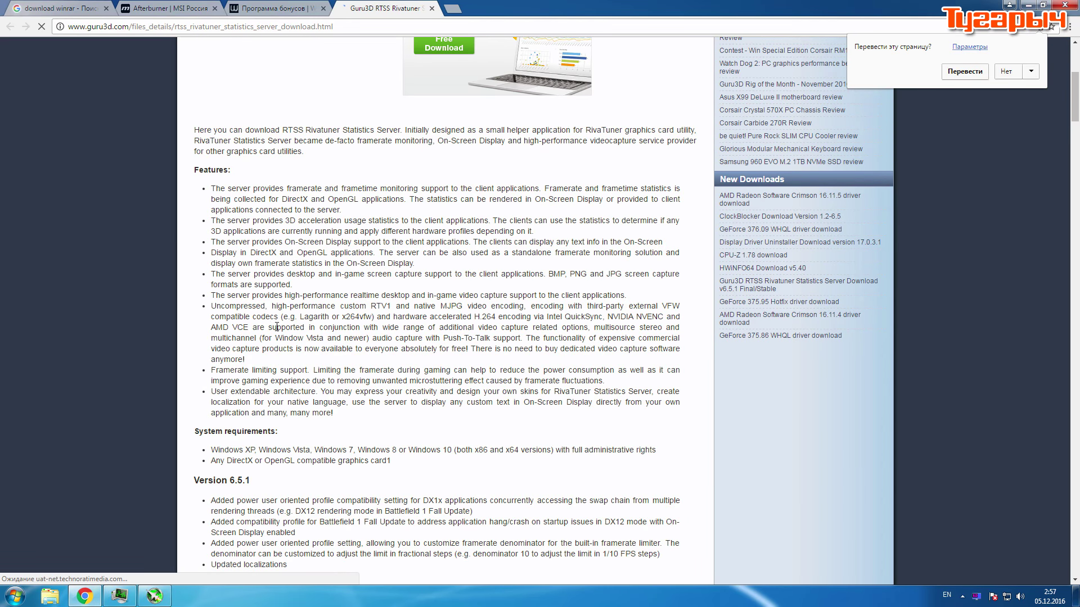
pyautogui.scroll(5, 277, 337)
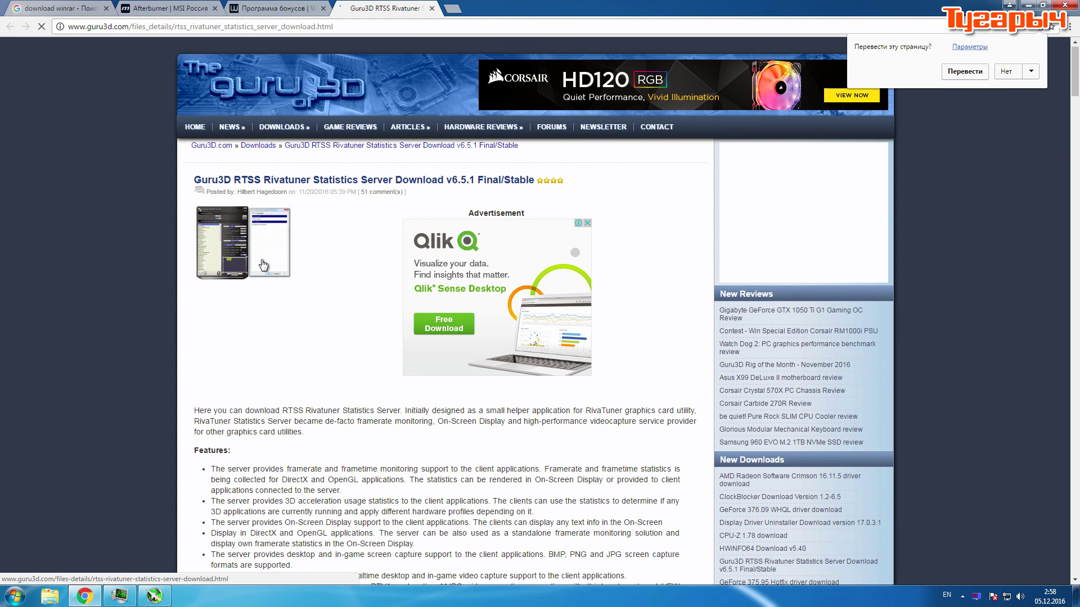
pyautogui.scroll(-15, 273, 264)
pyautogui.scroll(-9, 261, 266)
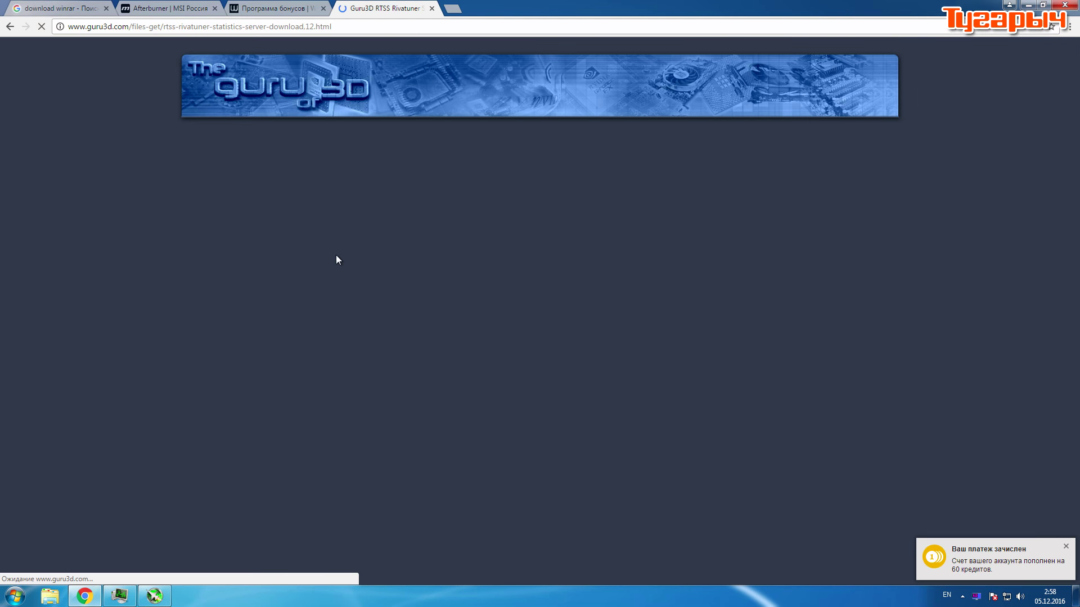
pyautogui.scroll(-6, 359, 288)
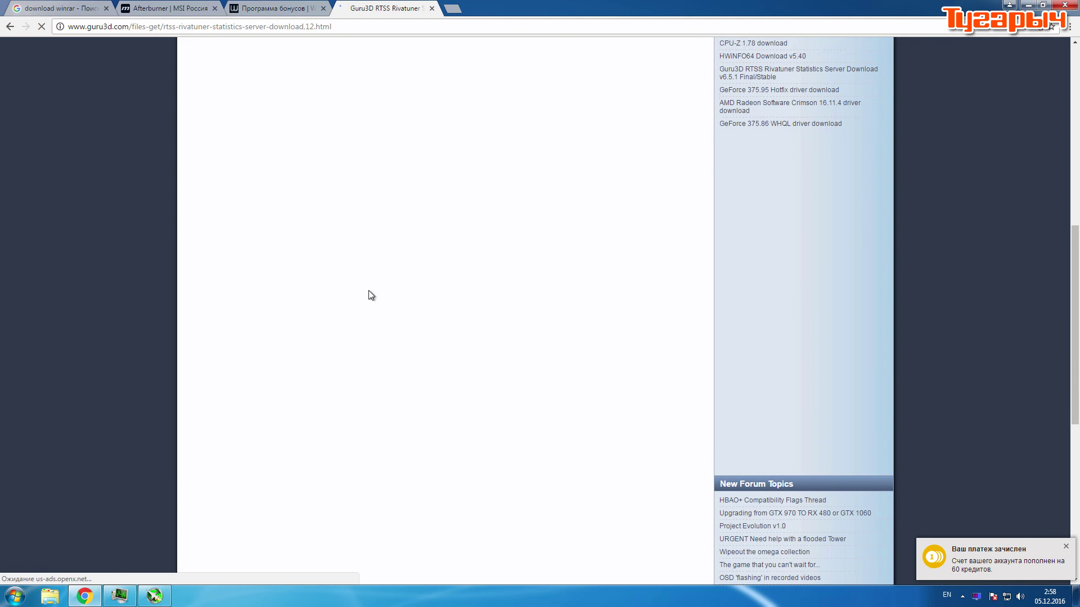
pyautogui.scroll(5, 369, 294)
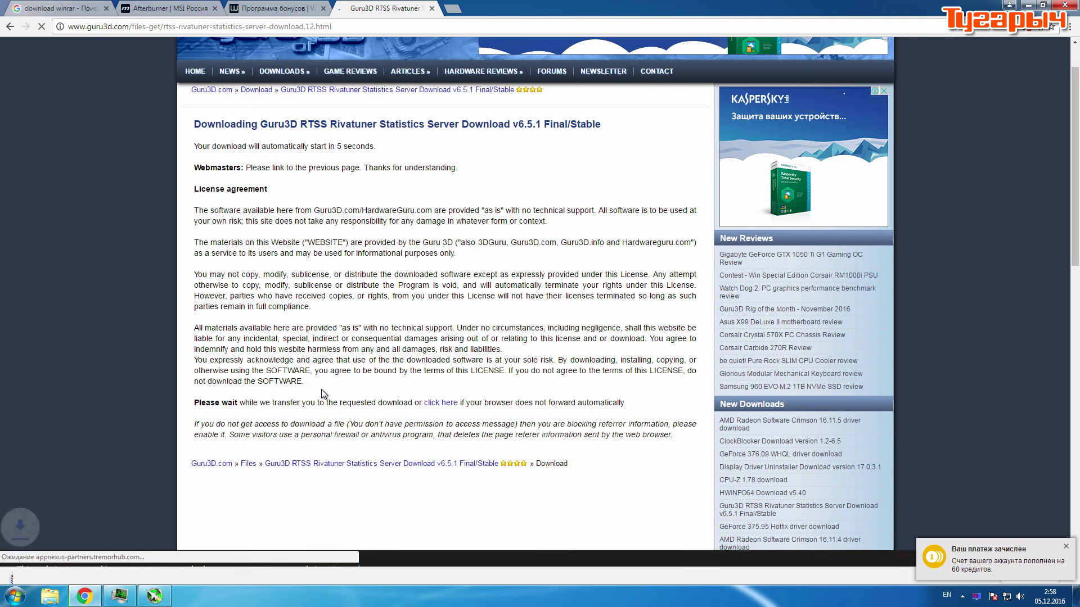
# Close the Guru3D page, return to the MSI Afterburner page, and reposition the MSI Afterburner window on the desktop
pyautogui.click(432, 7)
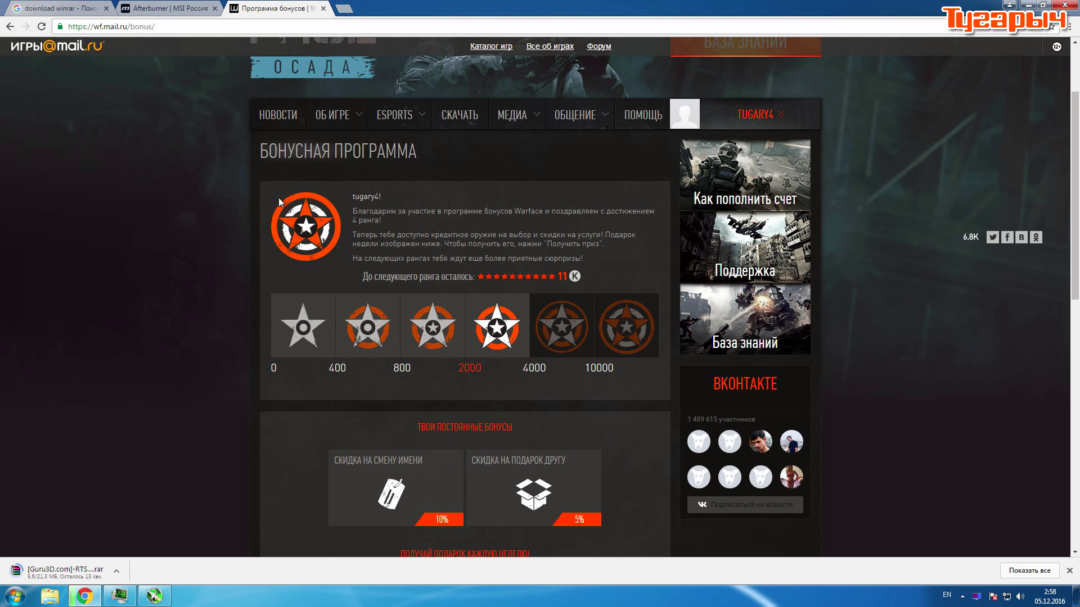
pyautogui.click(176, 5)
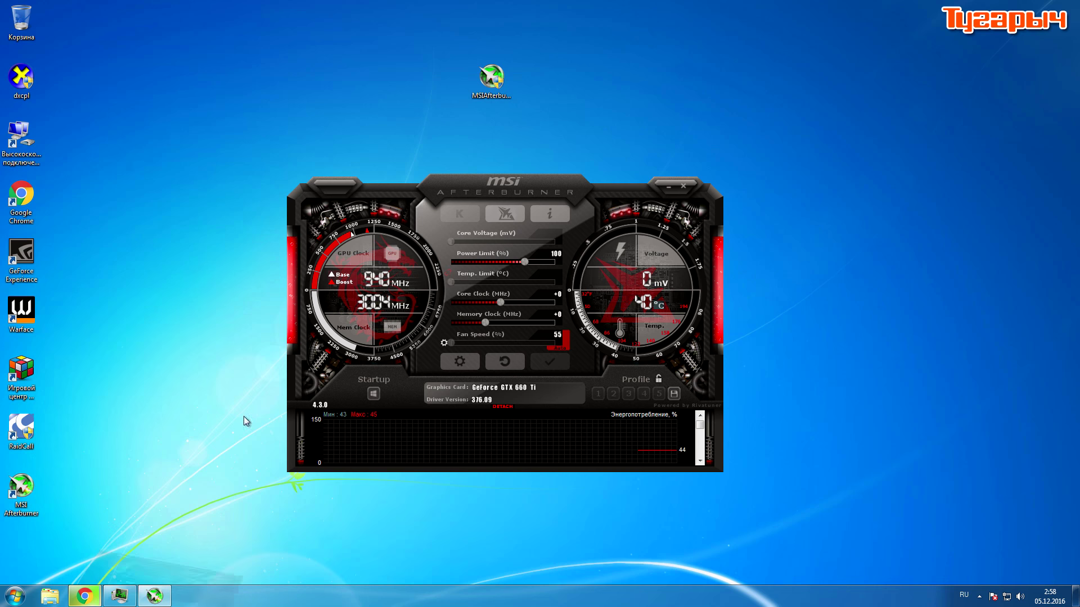
pyautogui.moveTo(509, 180); pyautogui.dragTo(530, 142)
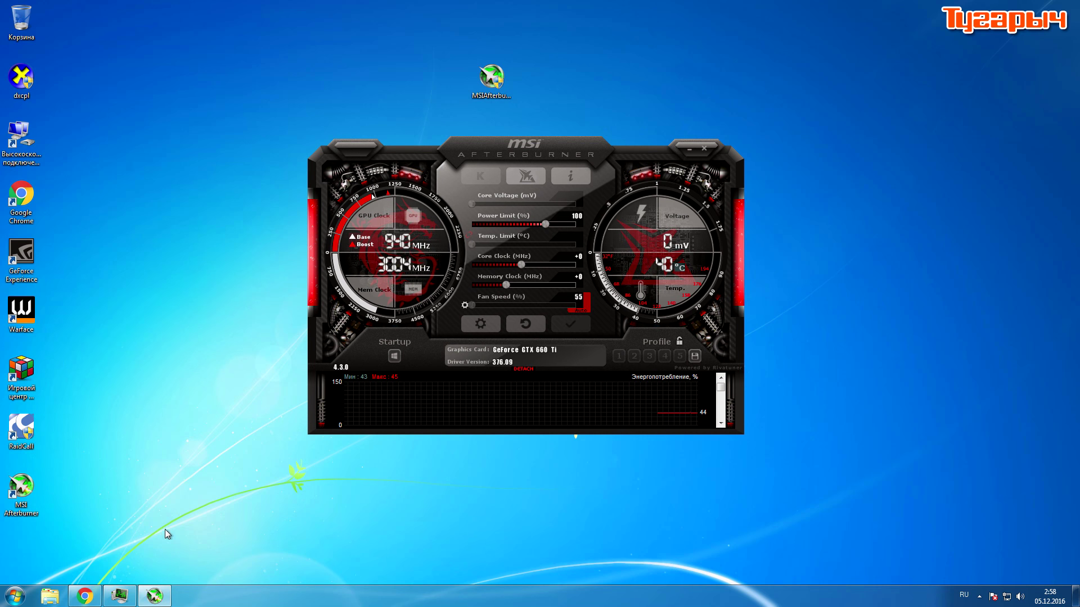
# Open the downloaded Guru3D RTSS archive in WinRAR and extract RTSSSetup651.exe to the desktop
pyautogui.moveTo(82, 596)
pyautogui.click(84, 509)
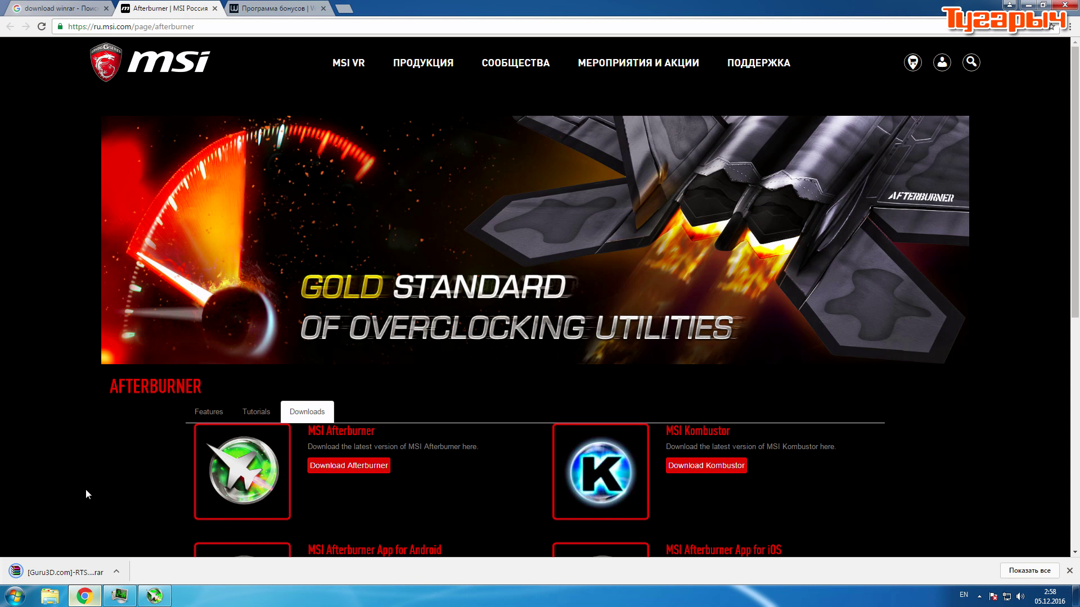
pyautogui.scroll(-1, 92, 460)
pyautogui.scroll(1, 93, 461)
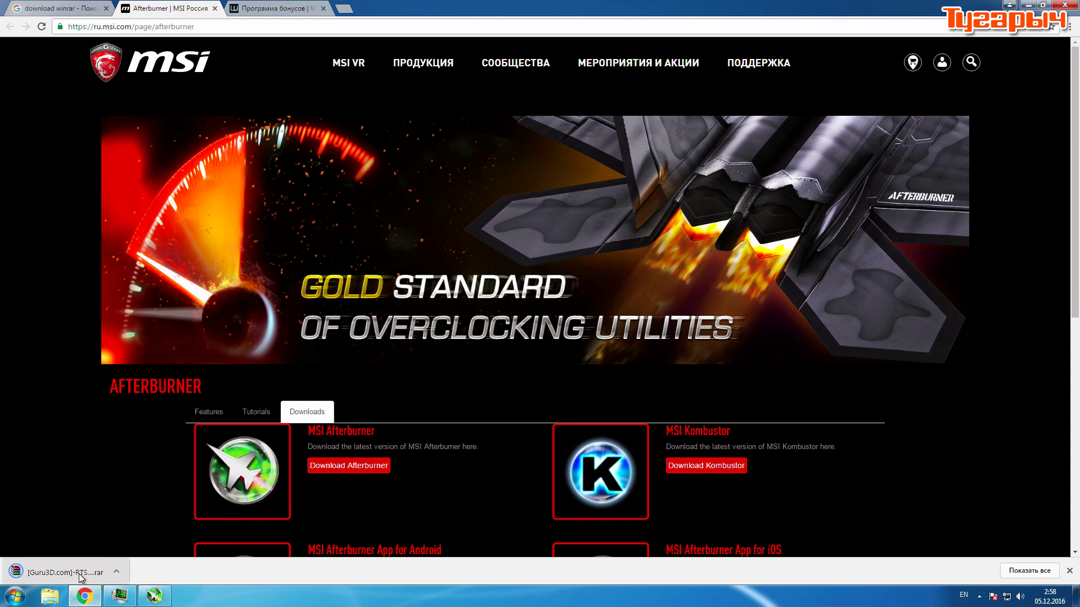
pyautogui.click(65, 572)
pyautogui.click(84, 596)
pyautogui.click(84, 596)
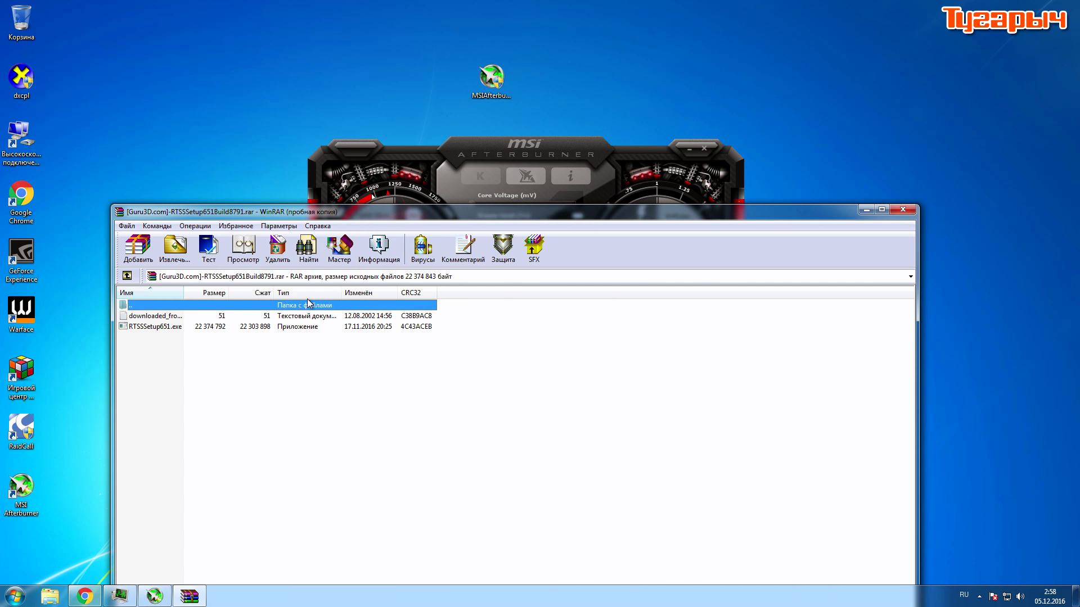
pyautogui.moveTo(365, 218); pyautogui.dragTo(669, 199)
pyautogui.moveTo(465, 307); pyautogui.dragTo(429, 304)
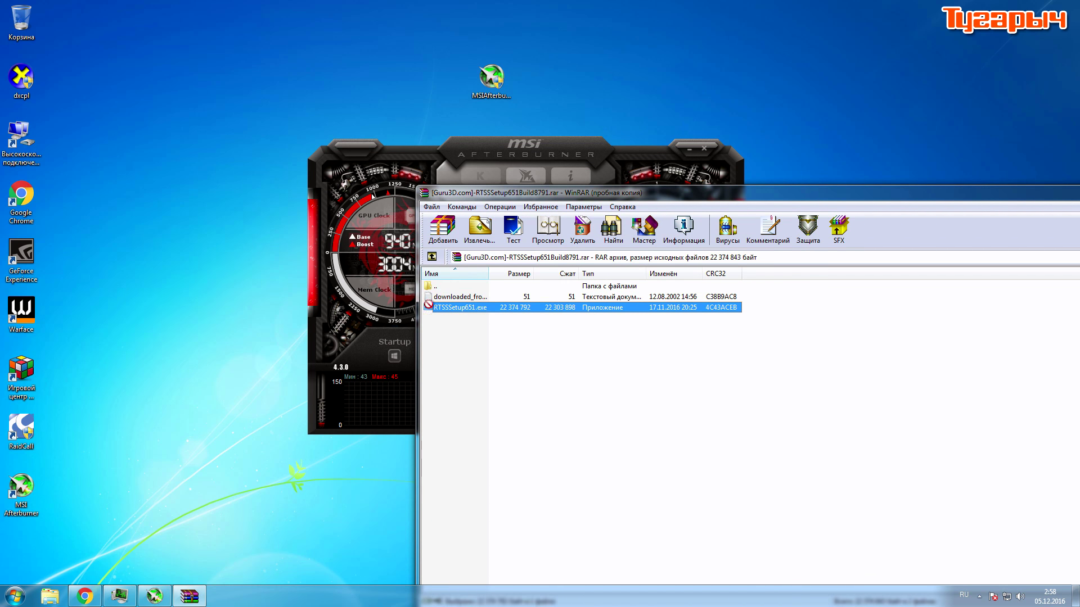
pyautogui.moveTo(363, 52); pyautogui.dragTo(362, 53)
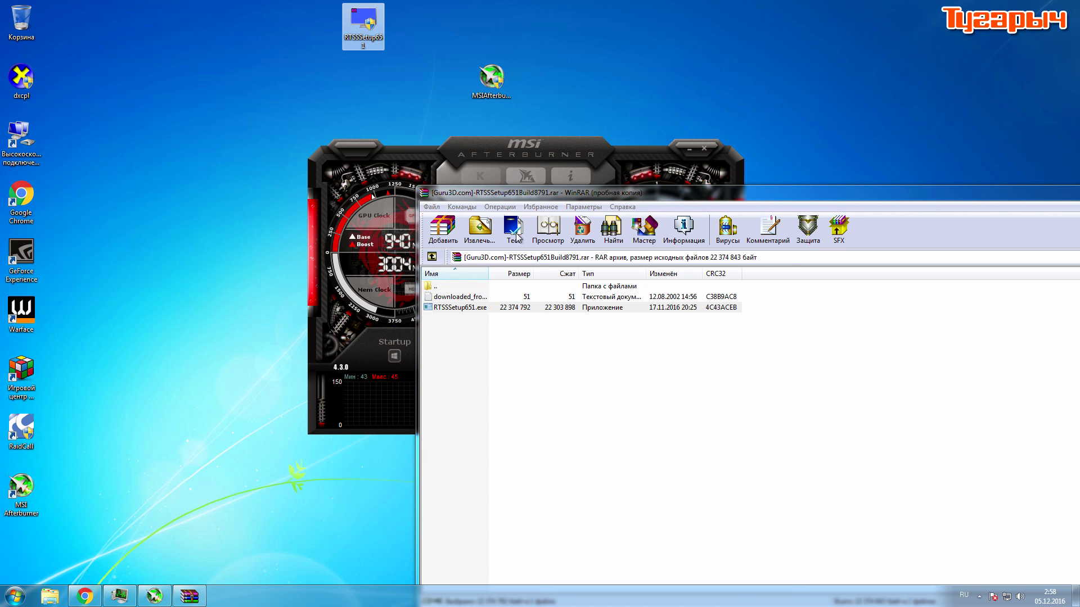
# View the text file inside the archive, and close it along with the archive window
pyautogui.doubleClick(469, 297)
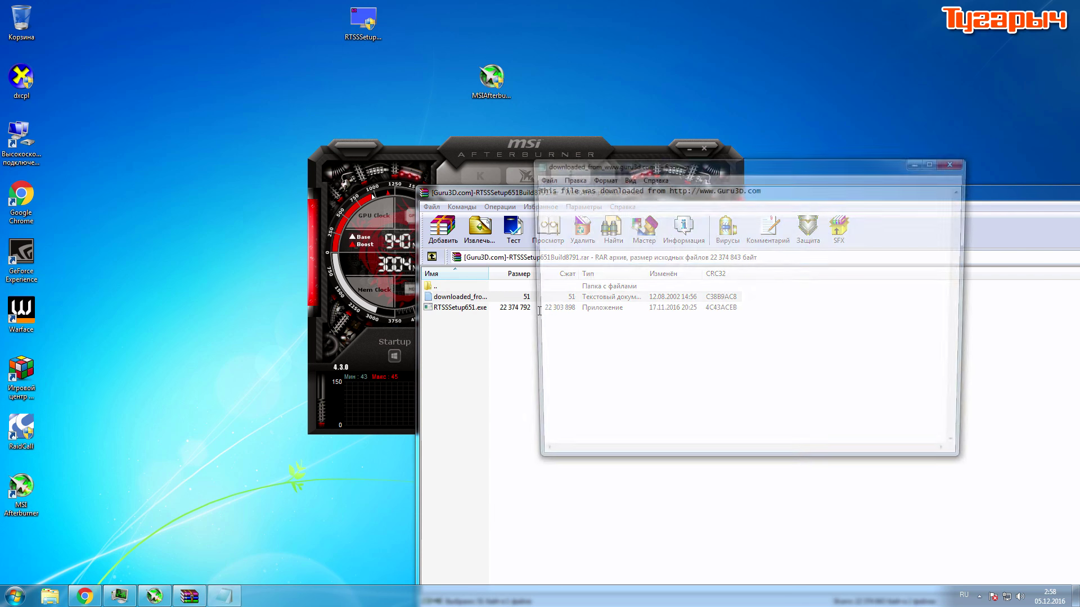
pyautogui.click(961, 163)
pyautogui.moveTo(675, 192); pyautogui.dragTo(264, 200)
pyautogui.click(775, 198)
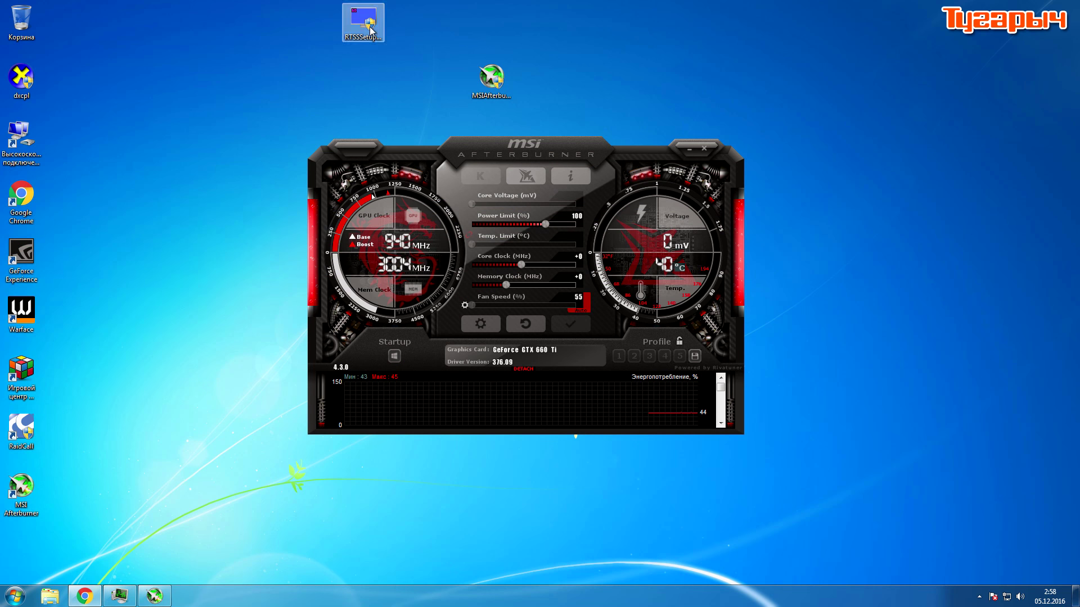
# Try to install RivaTuner Statistics Server 6.5.1 from the desktop setup file in Russian, using the default folders
pyautogui.doubleClick(371, 31)
pyautogui.click(585, 320)
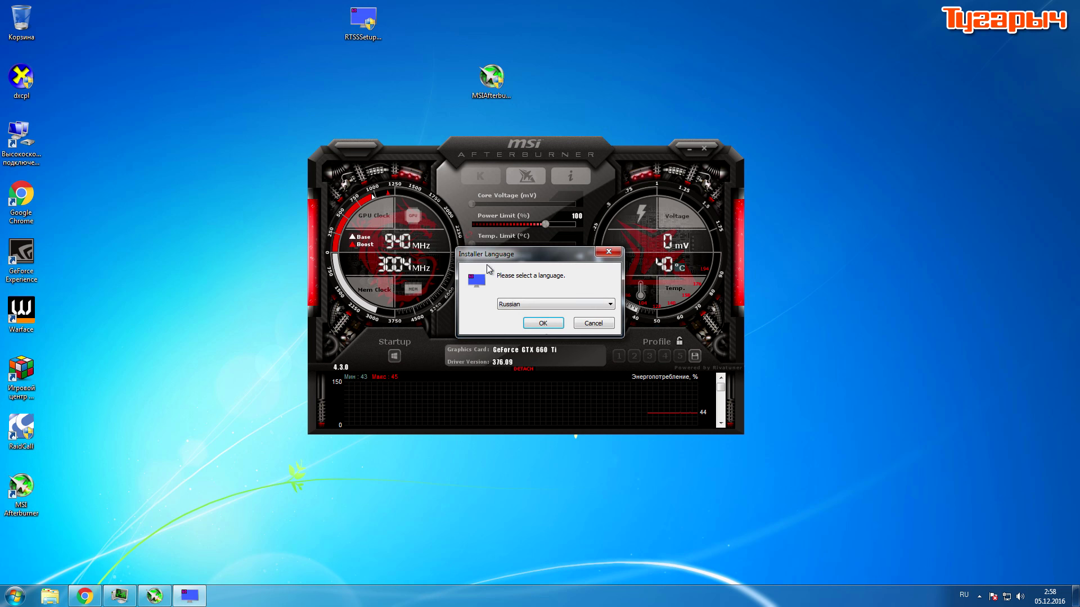
pyautogui.click(539, 323)
pyautogui.click(602, 387)
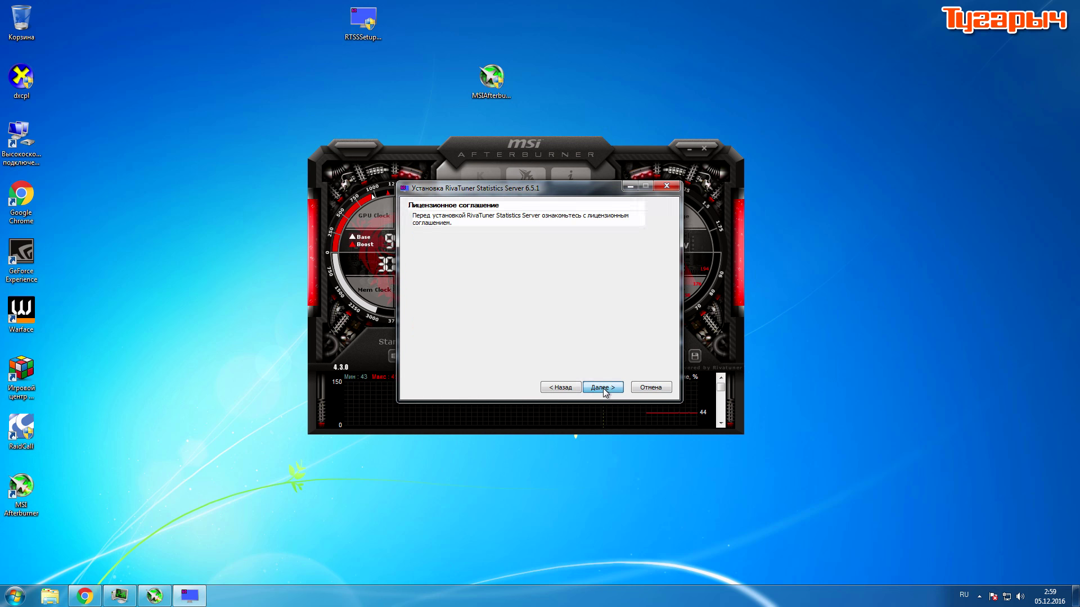
pyautogui.click(605, 388)
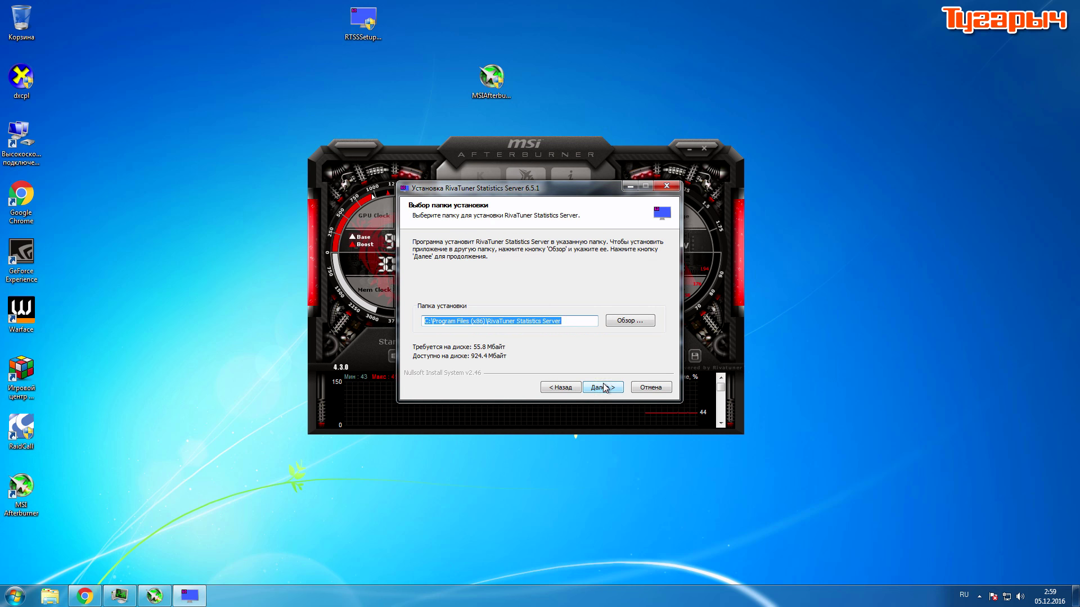
pyautogui.click(603, 387)
pyautogui.click(602, 387)
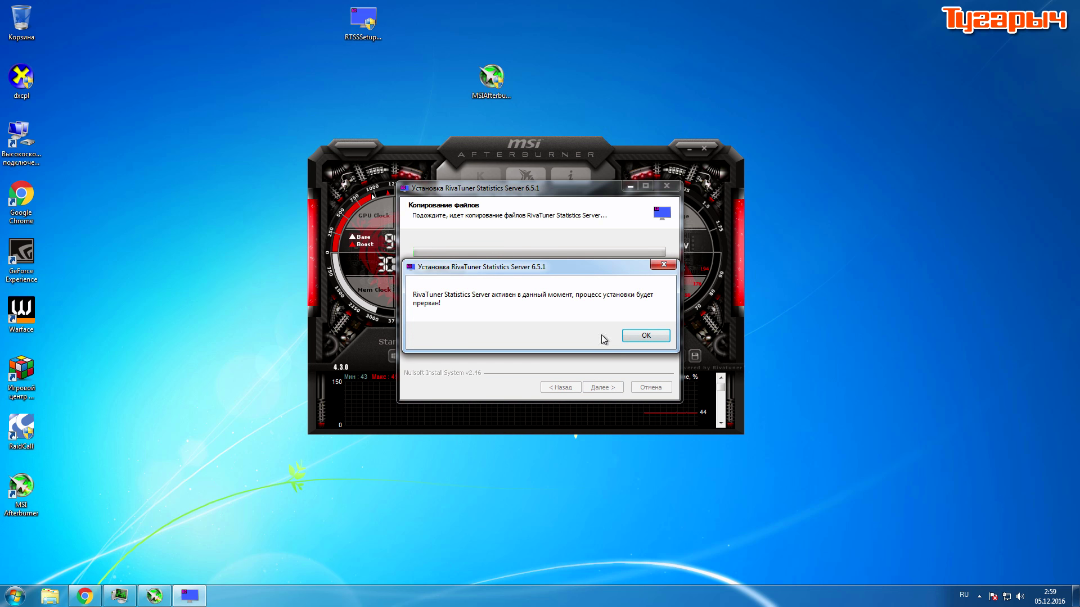
pyautogui.click(646, 336)
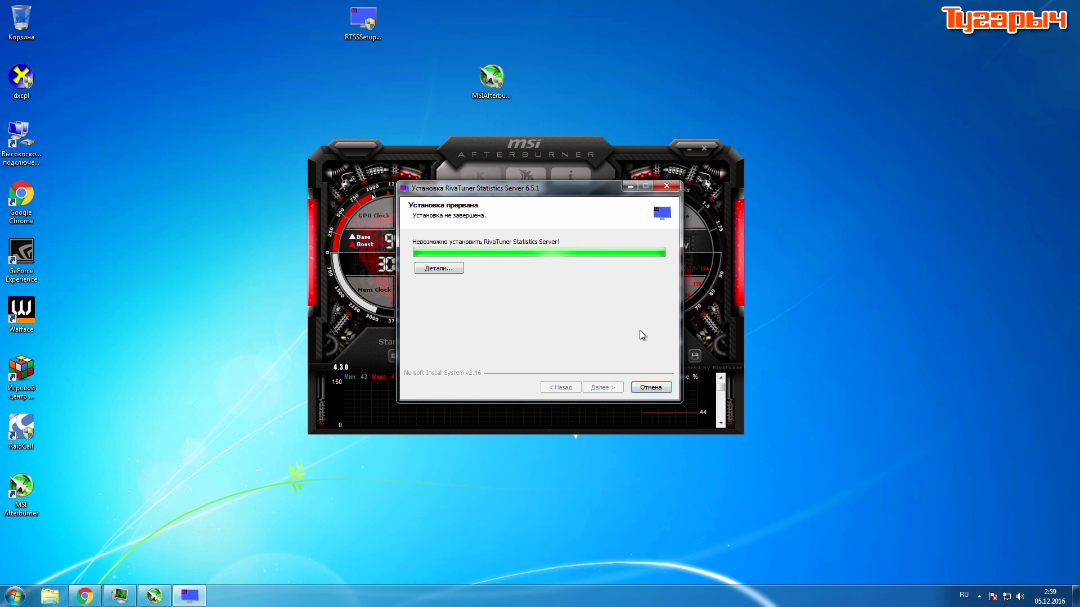
pyautogui.click(655, 389)
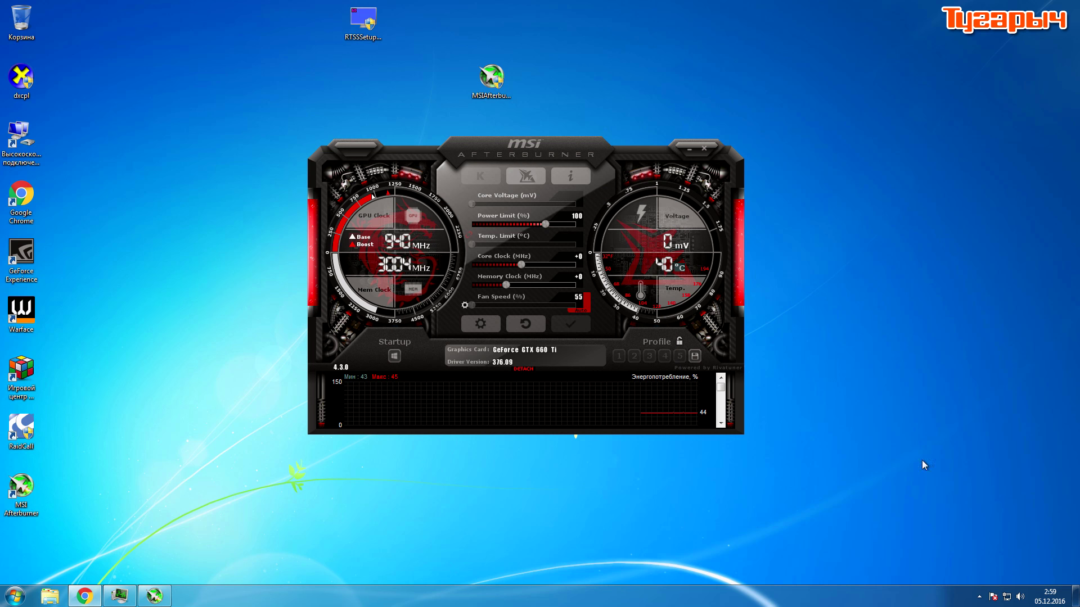
# Close the running RivaTuner Statistics Server from the hidden notification icons
pyautogui.click(982, 597)
pyautogui.rightClick(1002, 545)
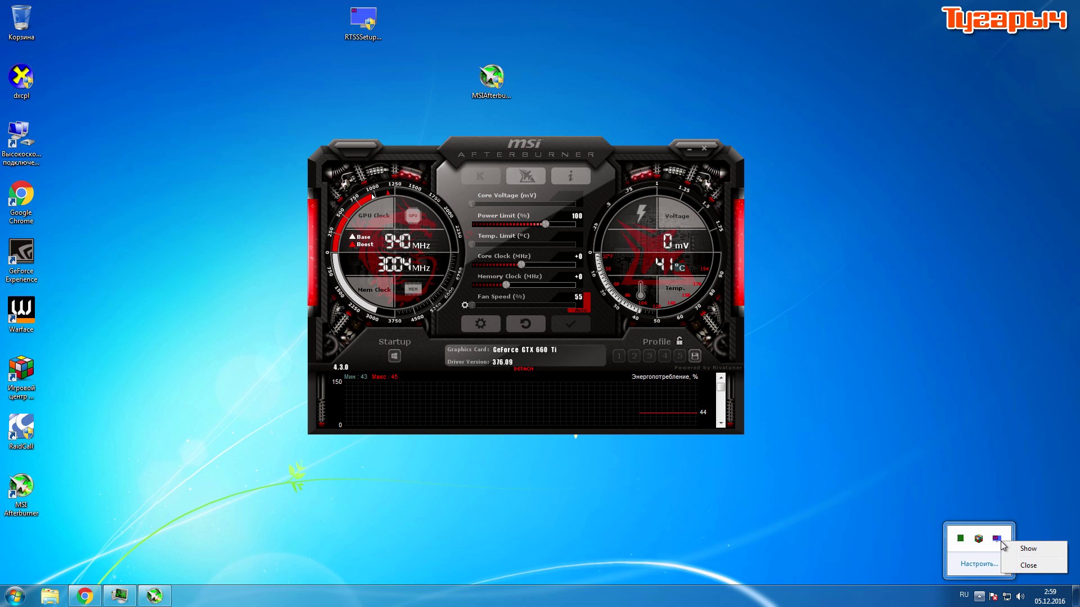
pyautogui.click(1029, 565)
# Run RTSSSetup651 in Russian, accept the license, install to the default folders, and show the installation details
pyautogui.doubleClick(362, 23)
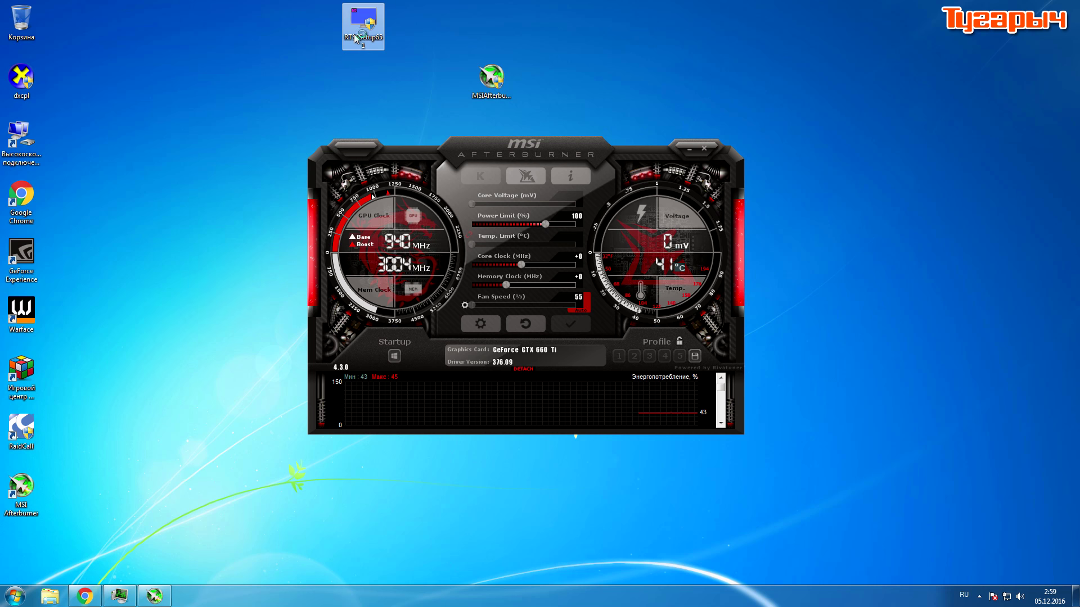
pyautogui.click(548, 323)
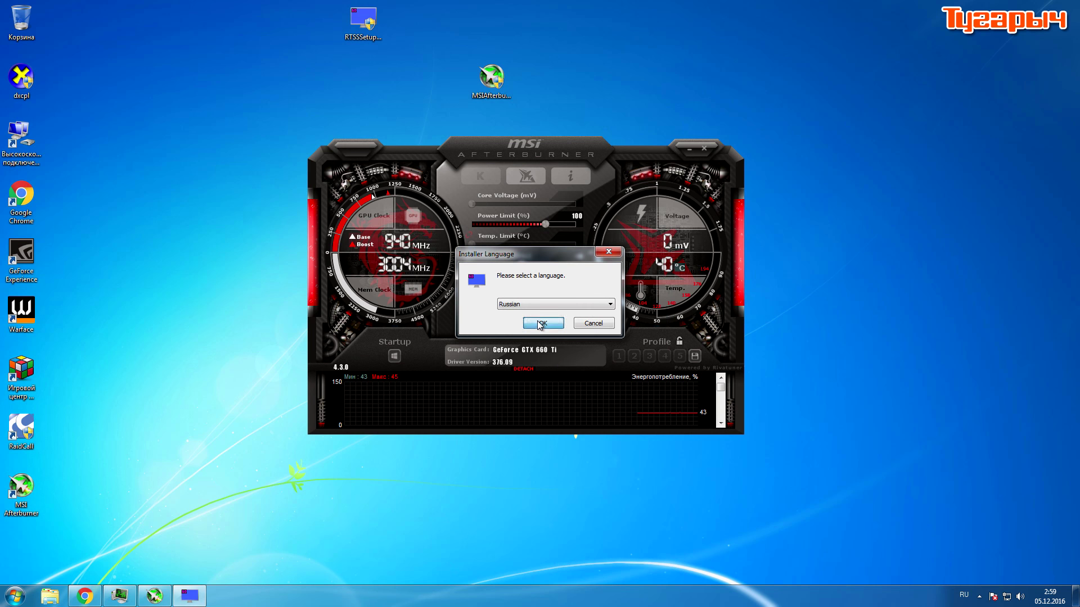
pyautogui.click(602, 386)
pyautogui.click(501, 352)
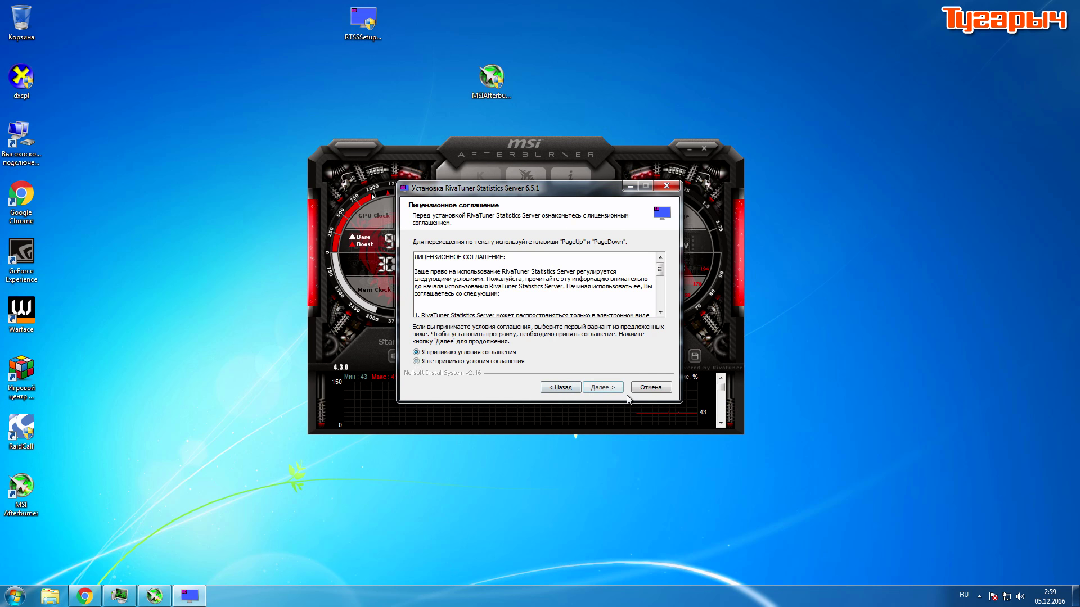
pyautogui.click(610, 388)
pyautogui.click(612, 388)
pyautogui.click(611, 387)
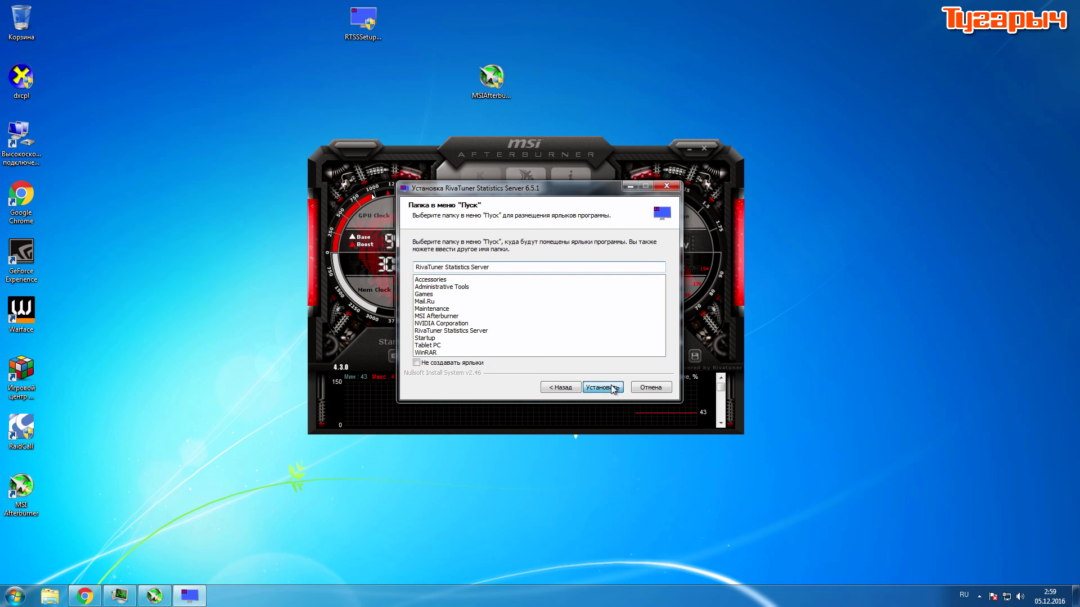
pyautogui.click(438, 268)
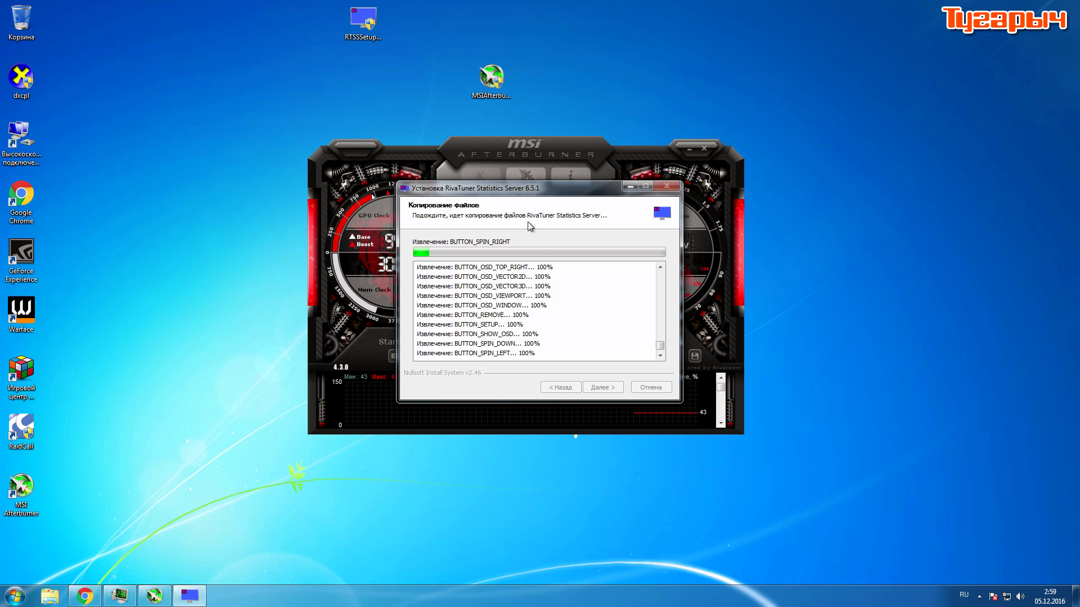
# Move the installer window aside and place the MSI Afterburner setup file beside the RTSS setup file on the desktop
pyautogui.moveTo(507, 188); pyautogui.dragTo(663, 242)
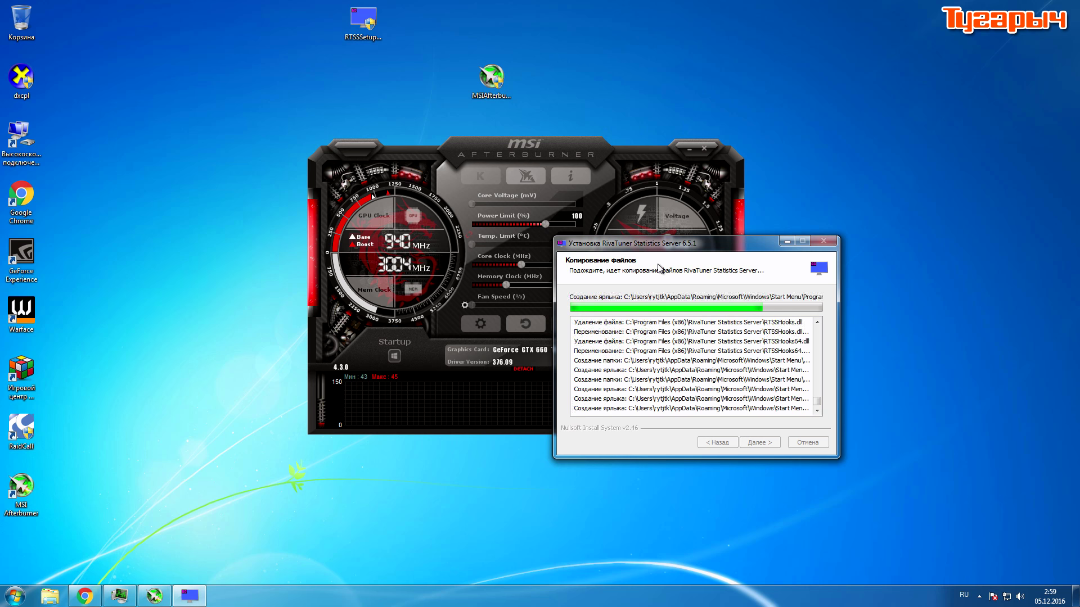
pyautogui.moveTo(498, 94); pyautogui.dragTo(405, 41)
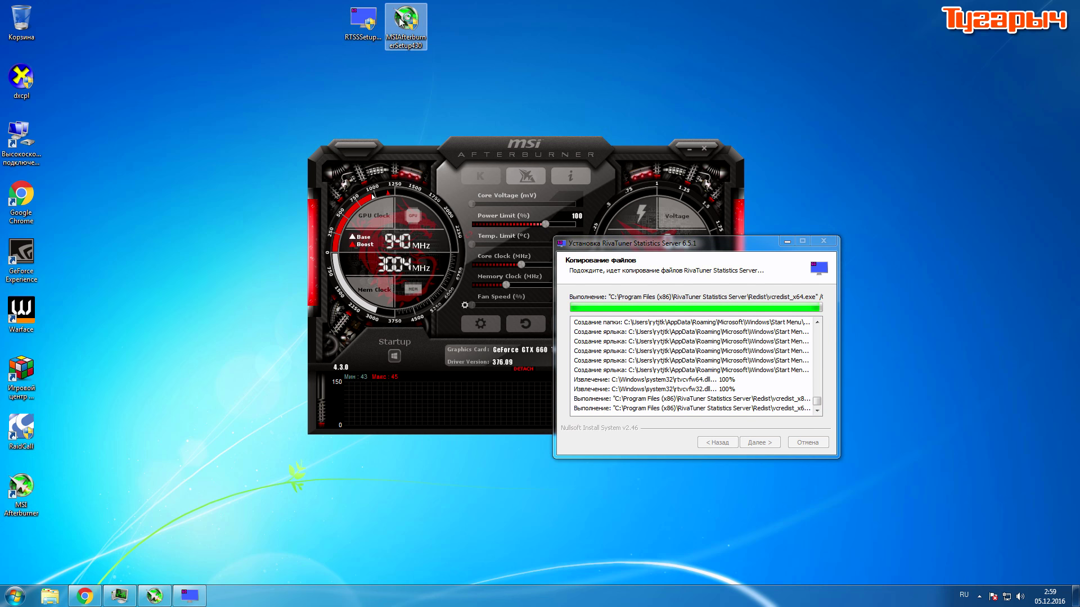
pyautogui.click(478, 45)
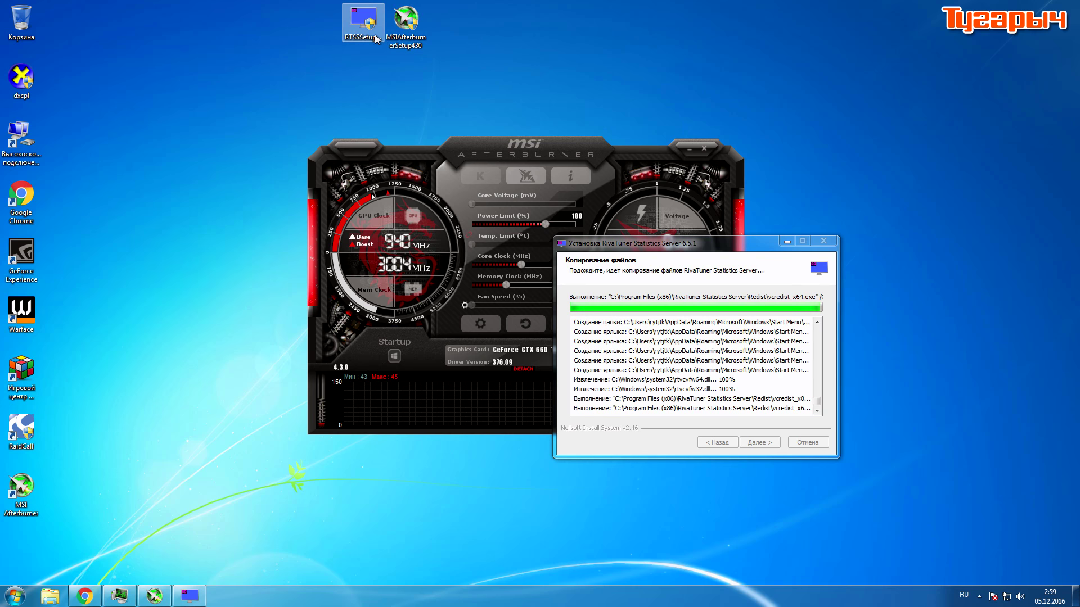
# Separate the installer window from the MSI Afterburner restart prompt and agree to restart MSI Afterburner
pyautogui.moveTo(683, 243); pyautogui.dragTo(795, 228)
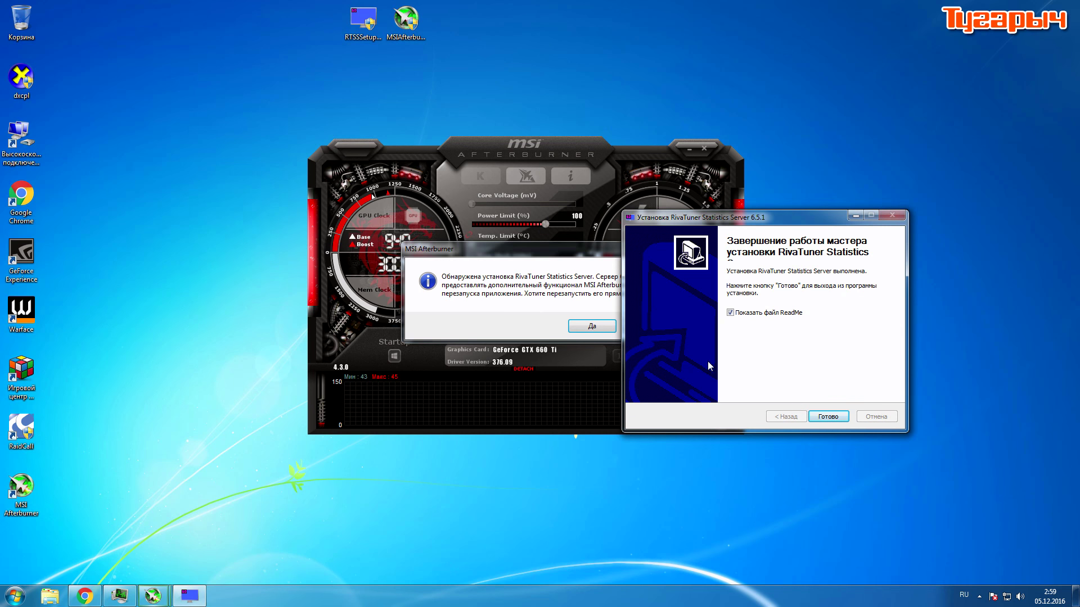
pyautogui.moveTo(495, 253); pyautogui.dragTo(453, 254)
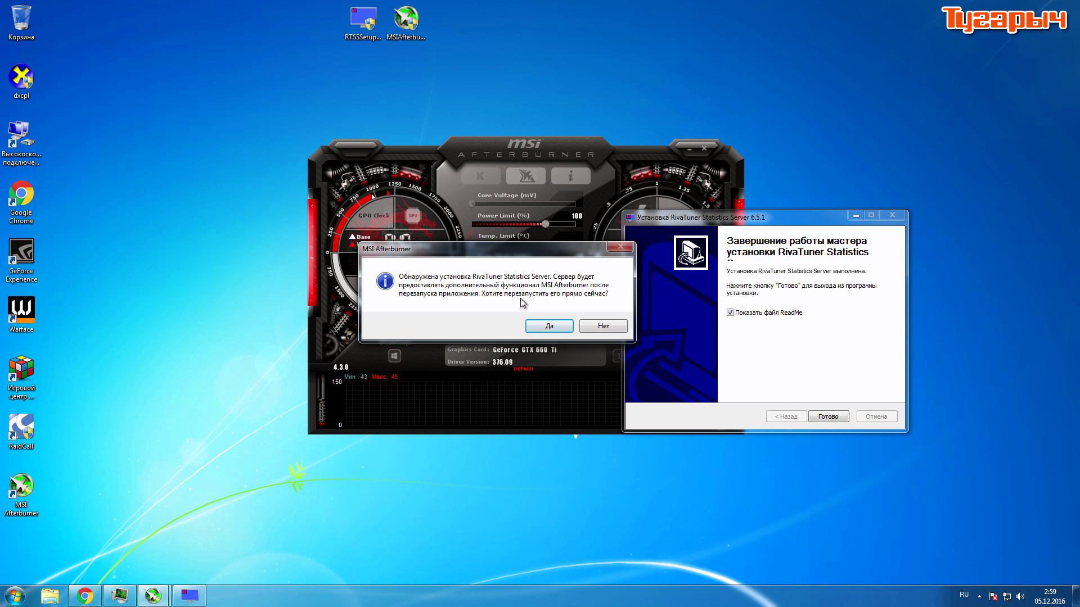
pyautogui.click(561, 329)
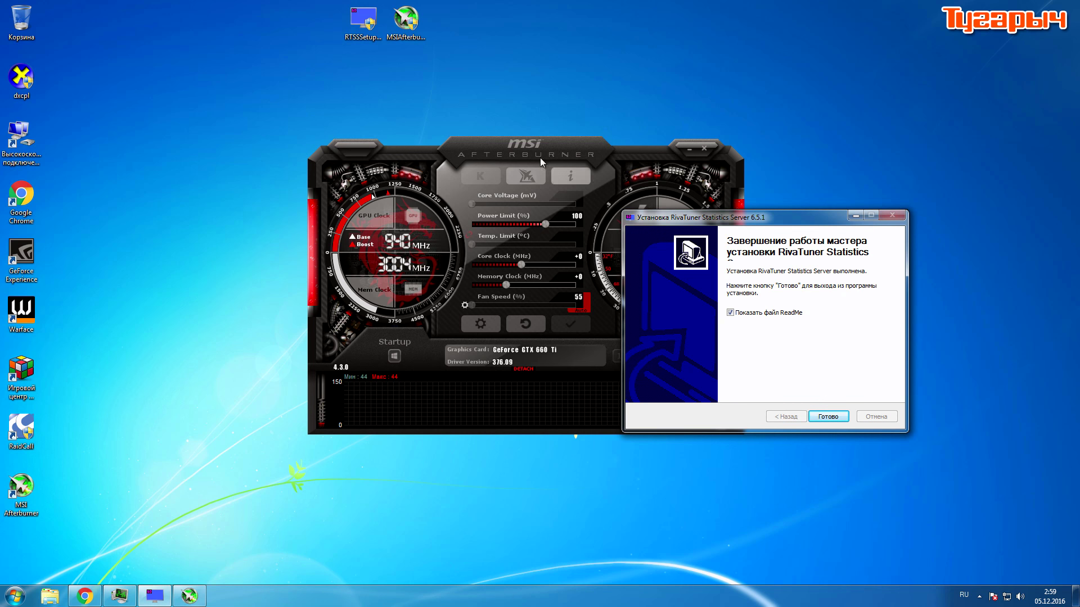
# Finish the RivaTuner Statistics Server 6.5.1 installer without showing the ReadMe file, and move the MSI Afterburner window back to the desktop's centre
pyautogui.moveTo(499, 147); pyautogui.dragTo(399, 143)
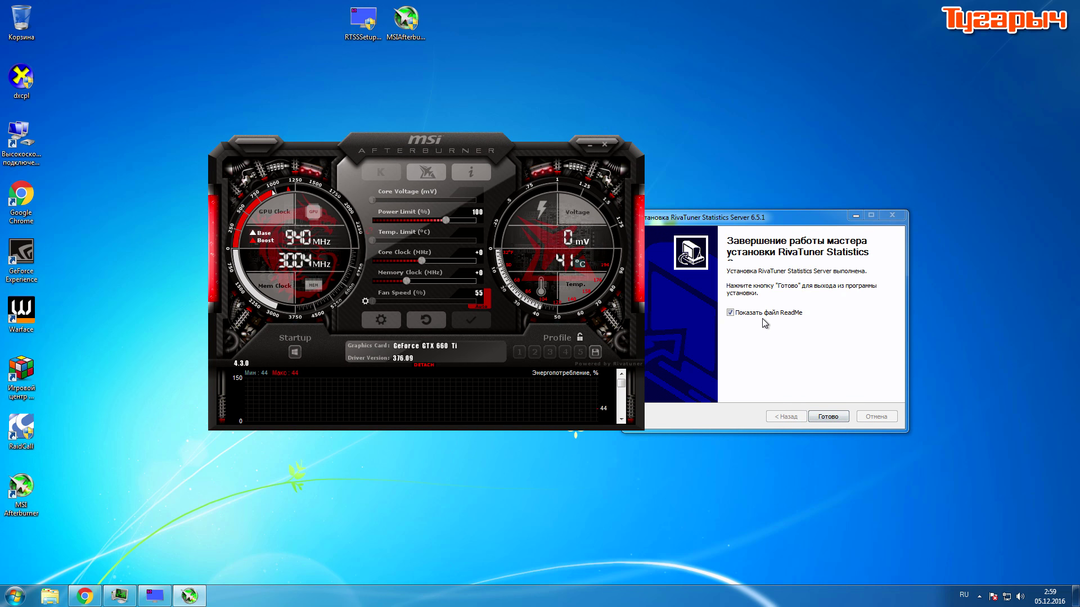
pyautogui.click(829, 418)
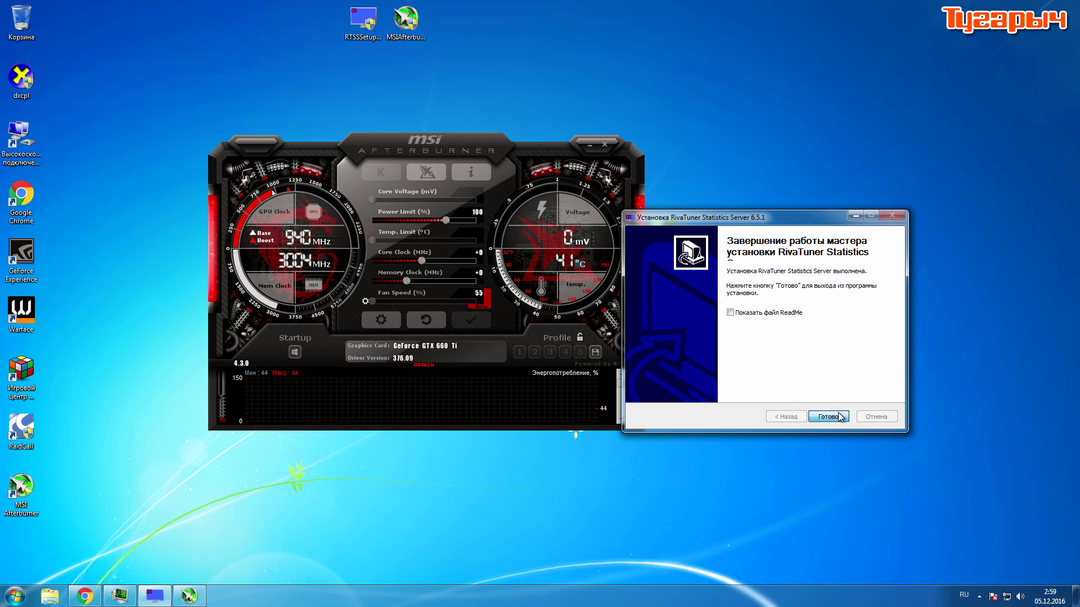
pyautogui.moveTo(433, 157); pyautogui.dragTo(546, 156)
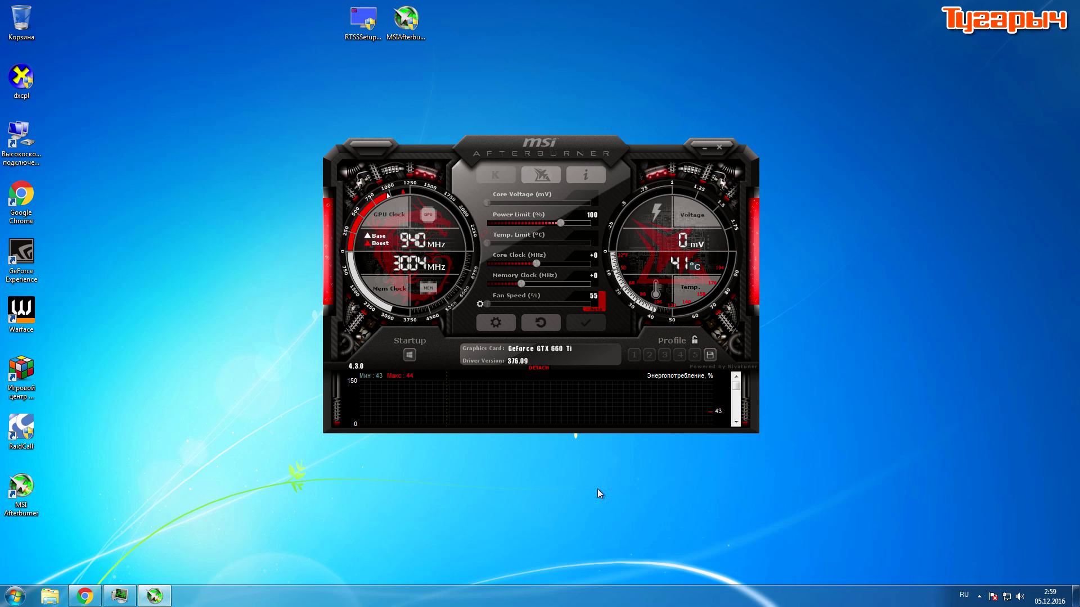
pyautogui.click(978, 598)
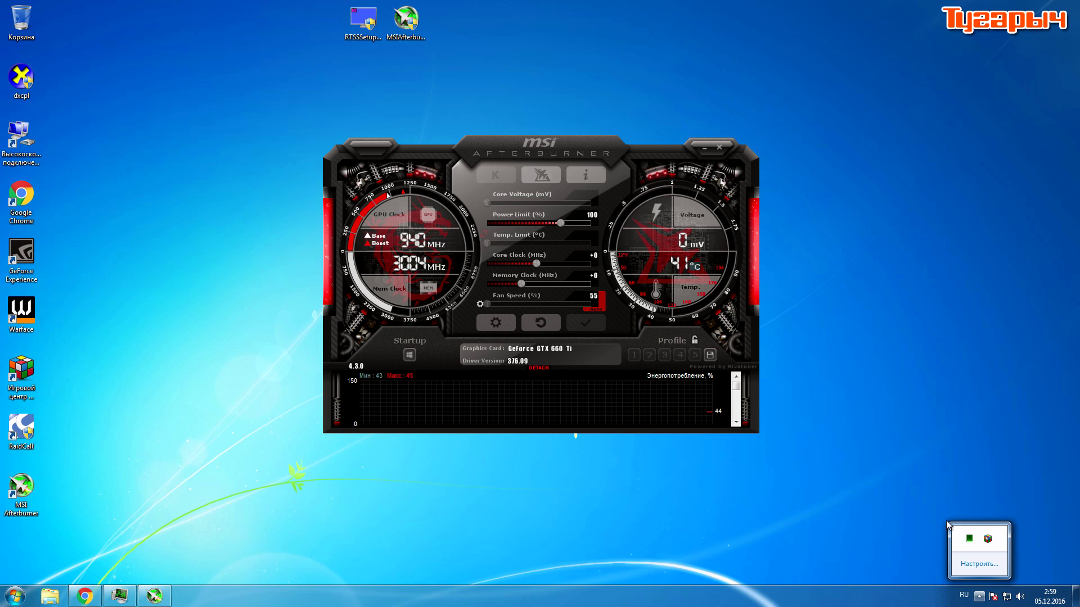
pyautogui.moveTo(436, 154); pyautogui.dragTo(444, 145)
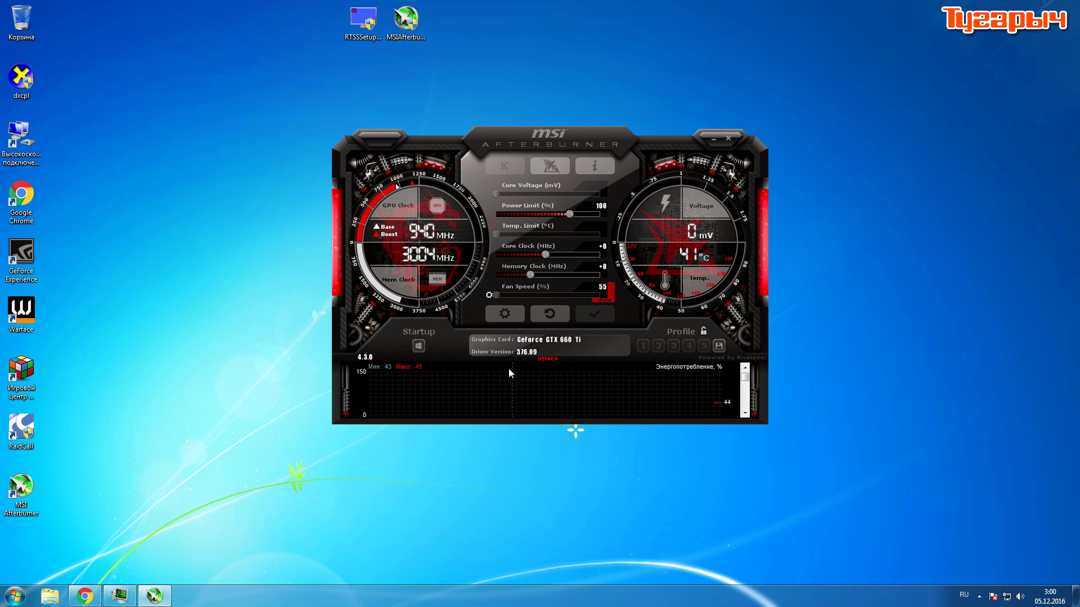
pyautogui.scroll(3, 619, 405)
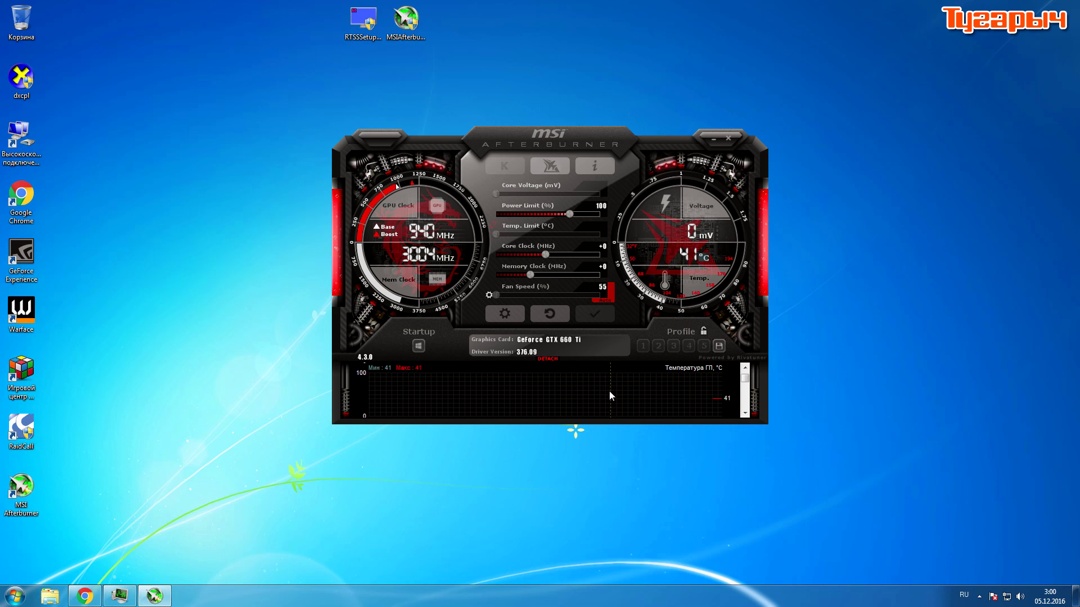
pyautogui.scroll(-3, 625, 393)
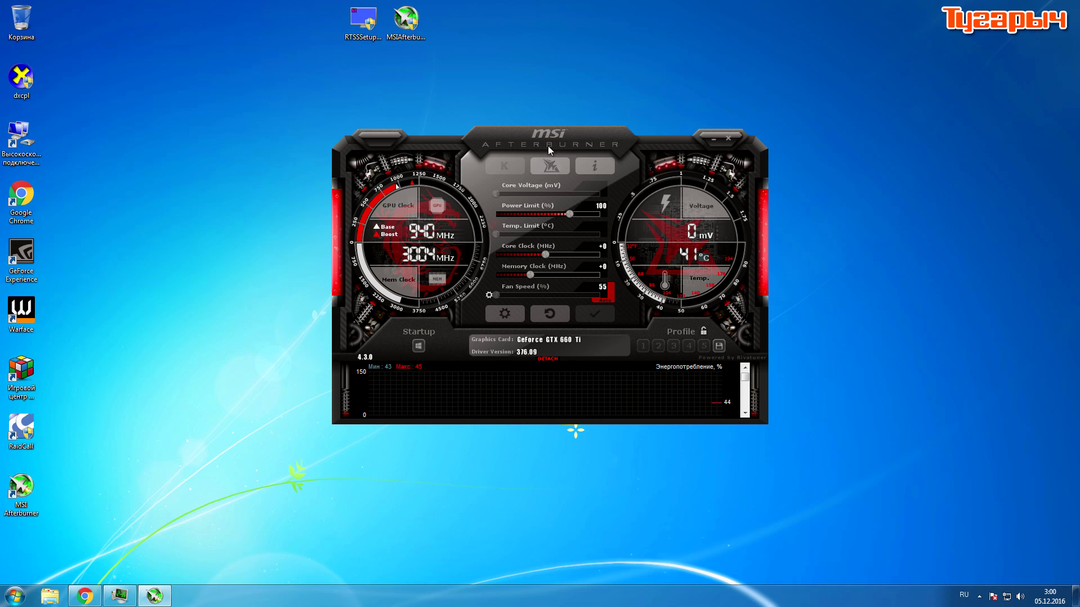
pyautogui.moveTo(548, 149); pyautogui.dragTo(536, 137)
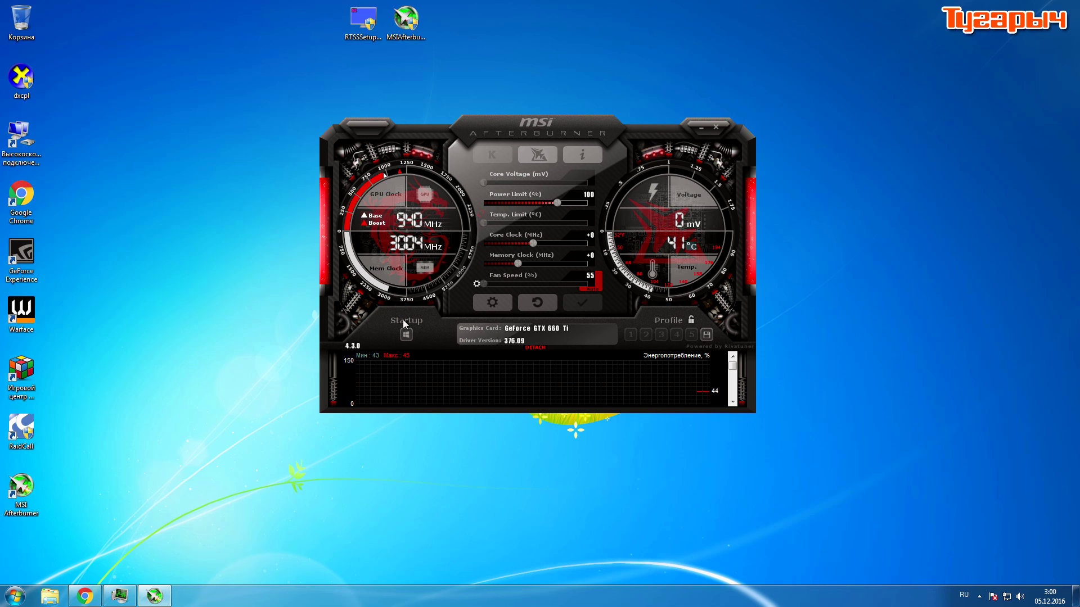
pyautogui.moveTo(348, 289)
pyautogui.mouseDown()
pyautogui.moveTo(373, 302)
pyautogui.moveTo(358, 288)
pyautogui.mouseUp()
pyautogui.moveTo(380, 158); pyautogui.dragTo(363, 148)
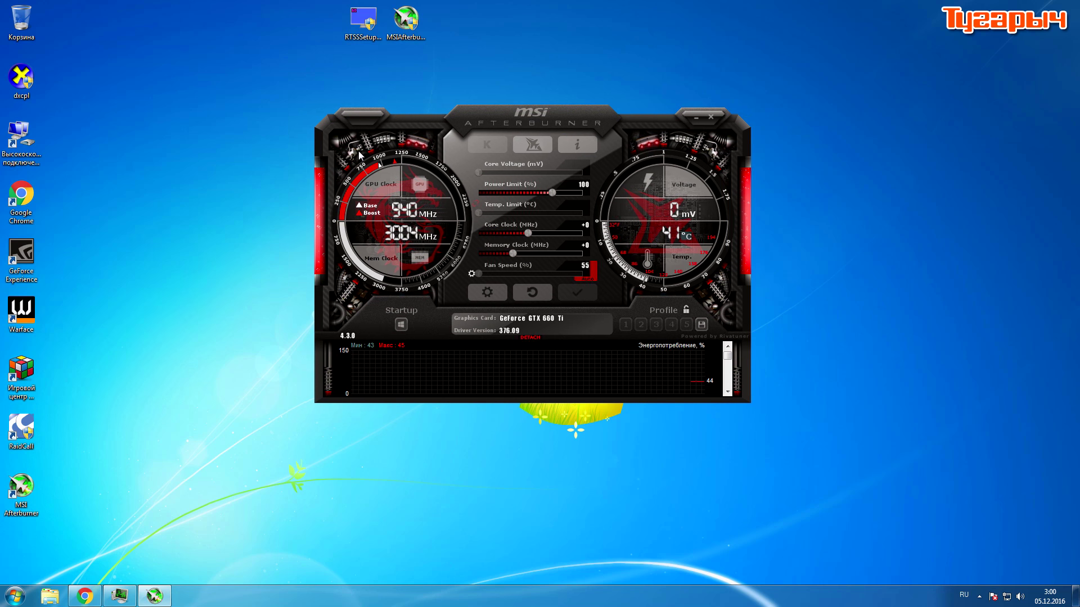
pyautogui.moveTo(402, 192); pyautogui.dragTo(403, 223)
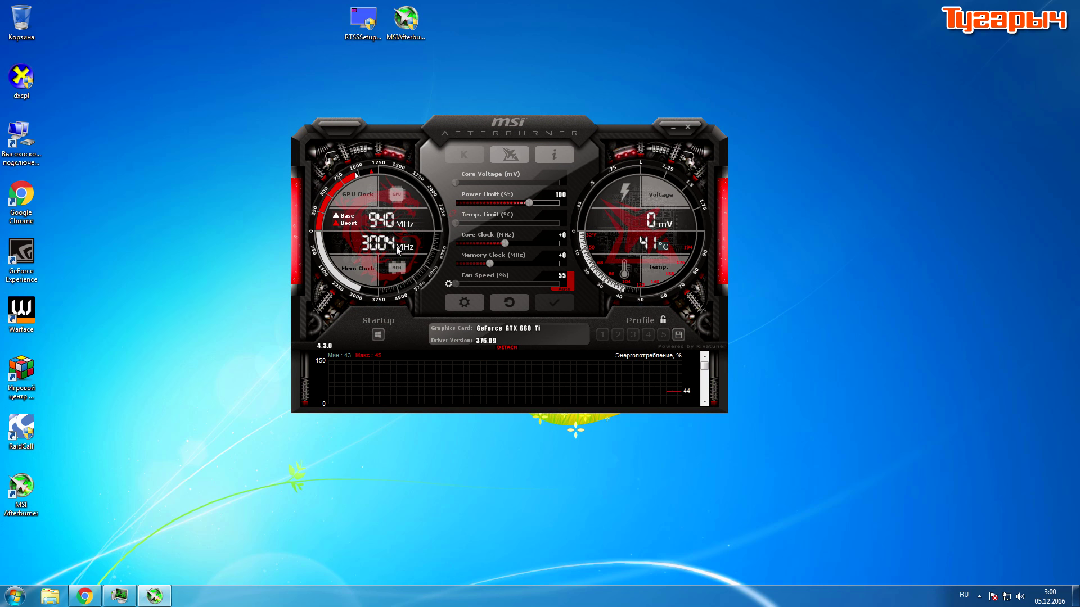
pyautogui.moveTo(420, 136); pyautogui.dragTo(432, 115)
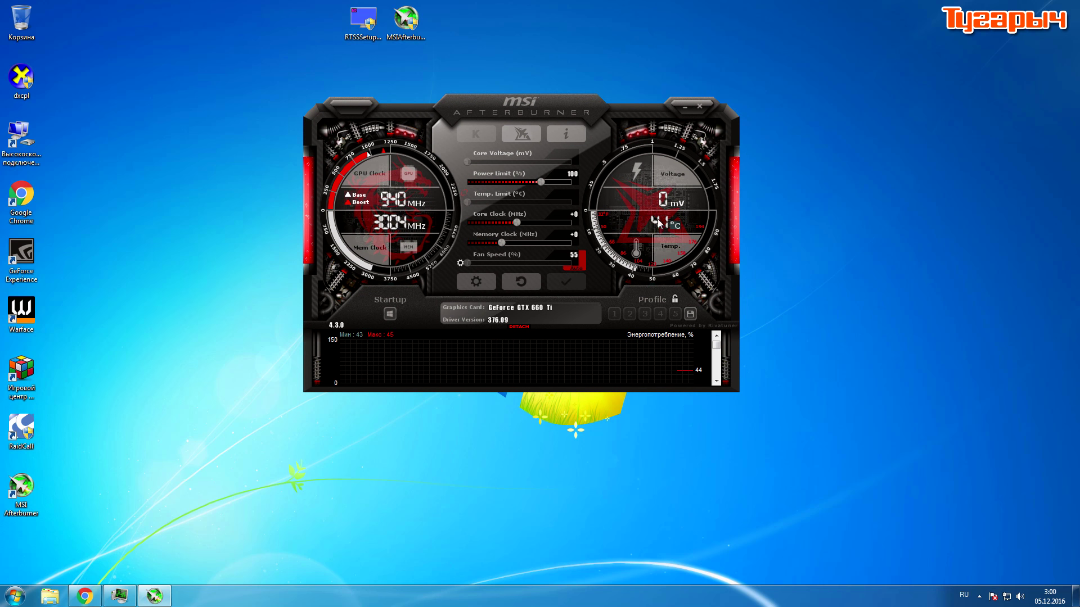
pyautogui.moveTo(712, 246); pyautogui.dragTo(717, 256)
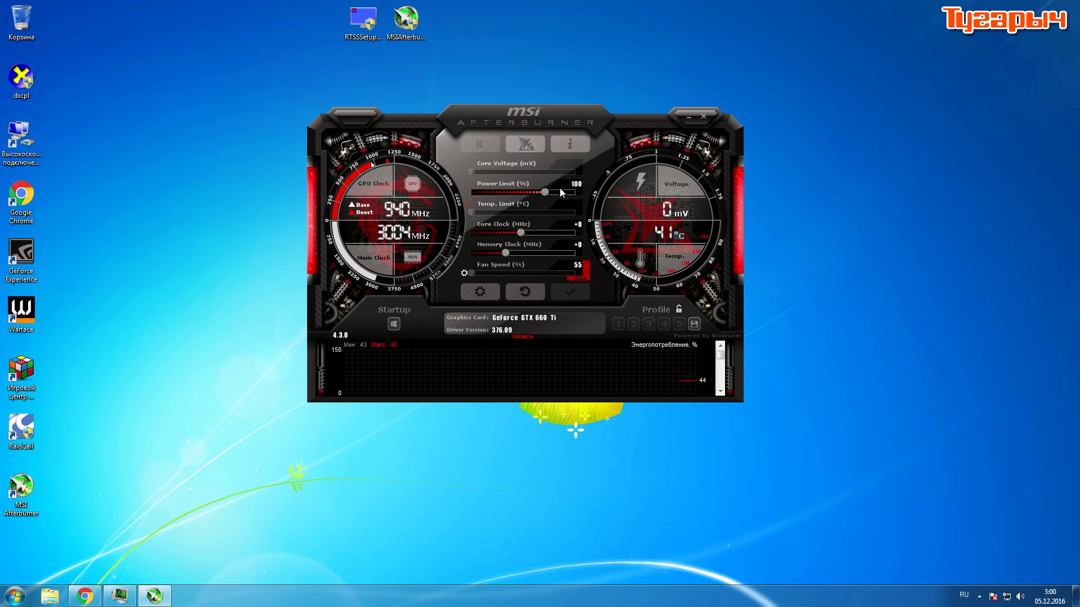
# Lock the profile controls in the MSI Afterburner window
pyautogui.click(683, 314)
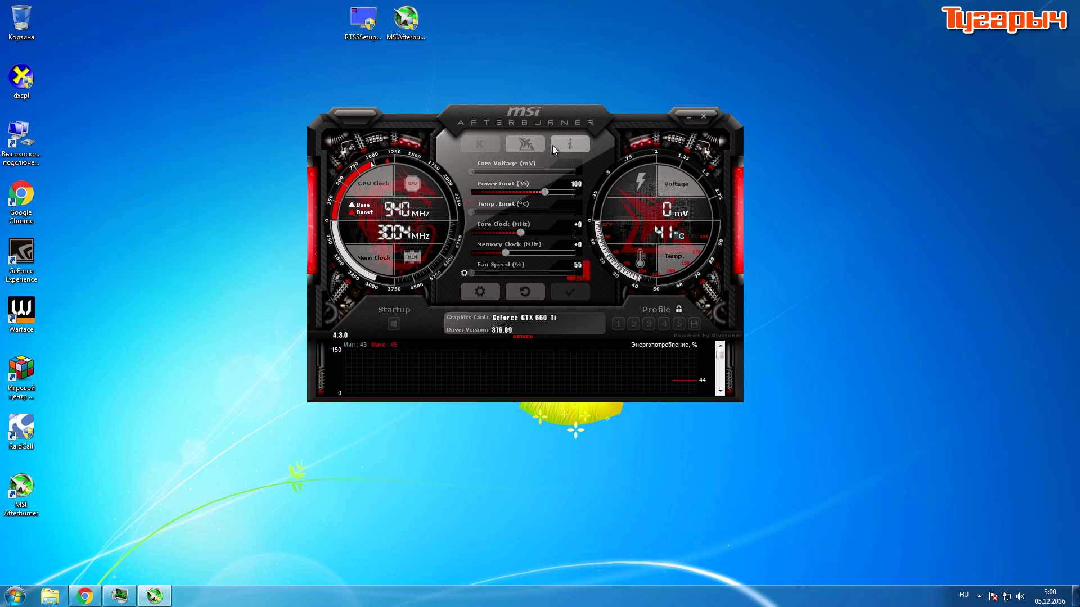
pyautogui.moveTo(675, 146); pyautogui.dragTo(692, 130)
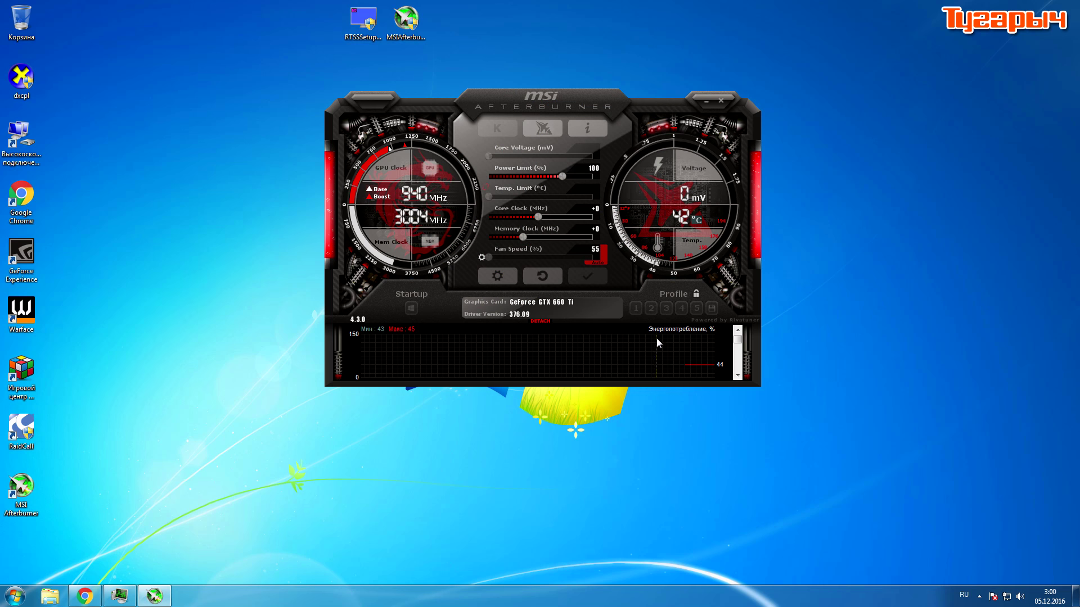
pyautogui.moveTo(658, 108); pyautogui.dragTo(665, 123)
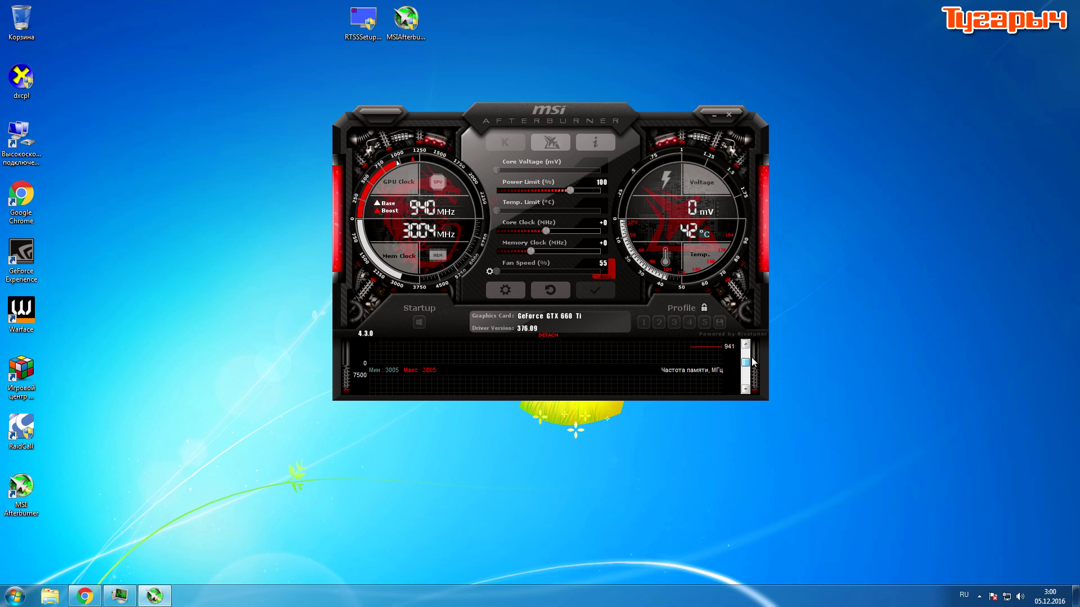
# Open the MSI Afterburner properties, move the dialog clear, and show the monitoring settings (Мониторинг)
pyautogui.click(505, 289)
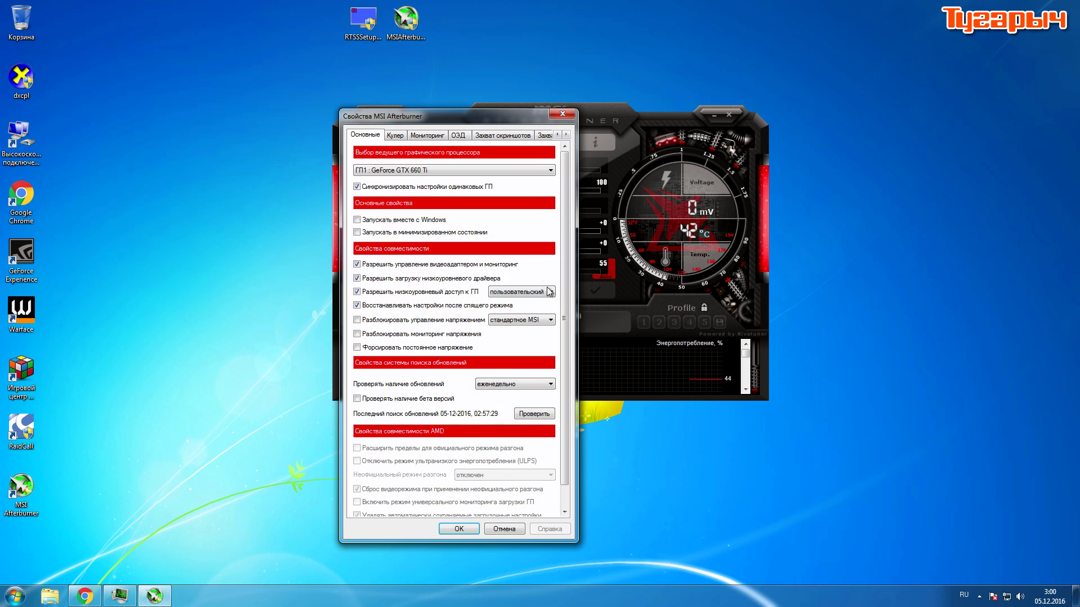
pyautogui.moveTo(412, 117); pyautogui.dragTo(521, 84)
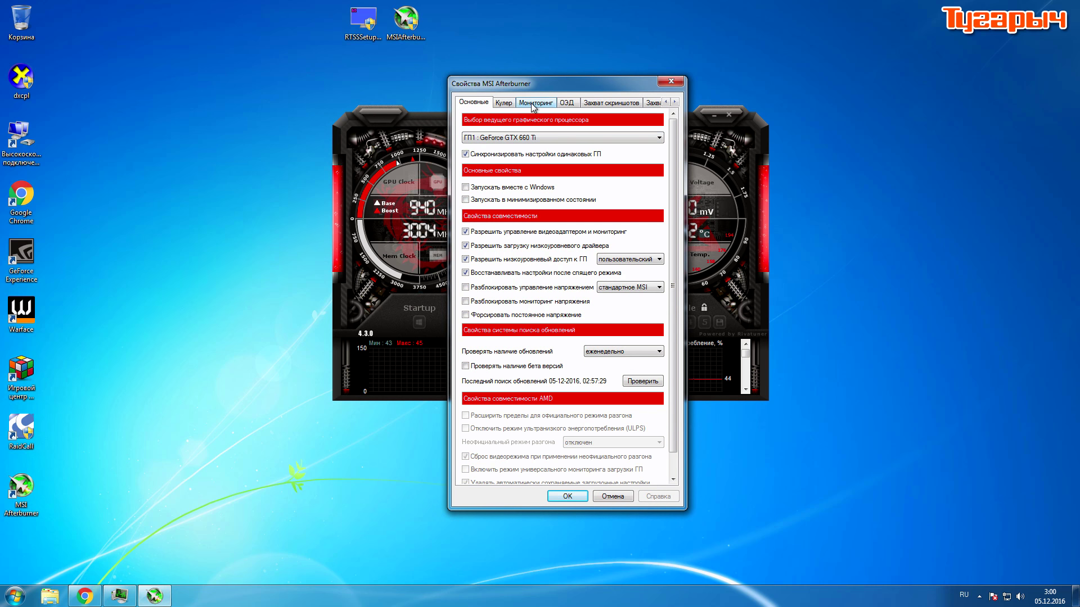
pyautogui.click(536, 102)
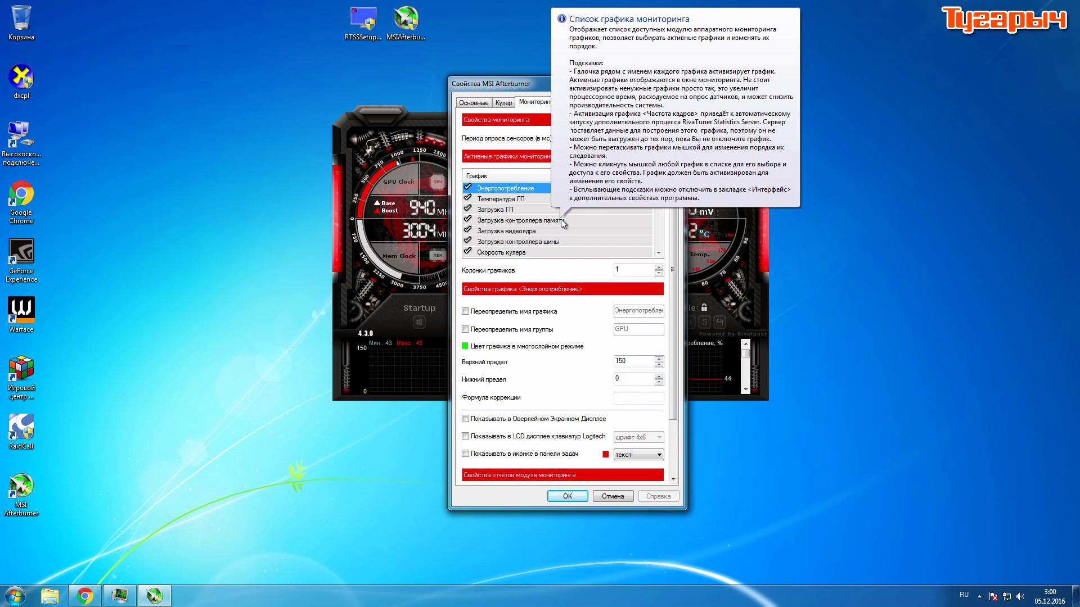
pyautogui.moveTo(658, 194)
pyautogui.mouseDown()
pyautogui.moveTo(667, 247)
pyautogui.moveTo(667, 186)
pyautogui.moveTo(668, 253)
pyautogui.moveTo(659, 183)
pyautogui.mouseUp()
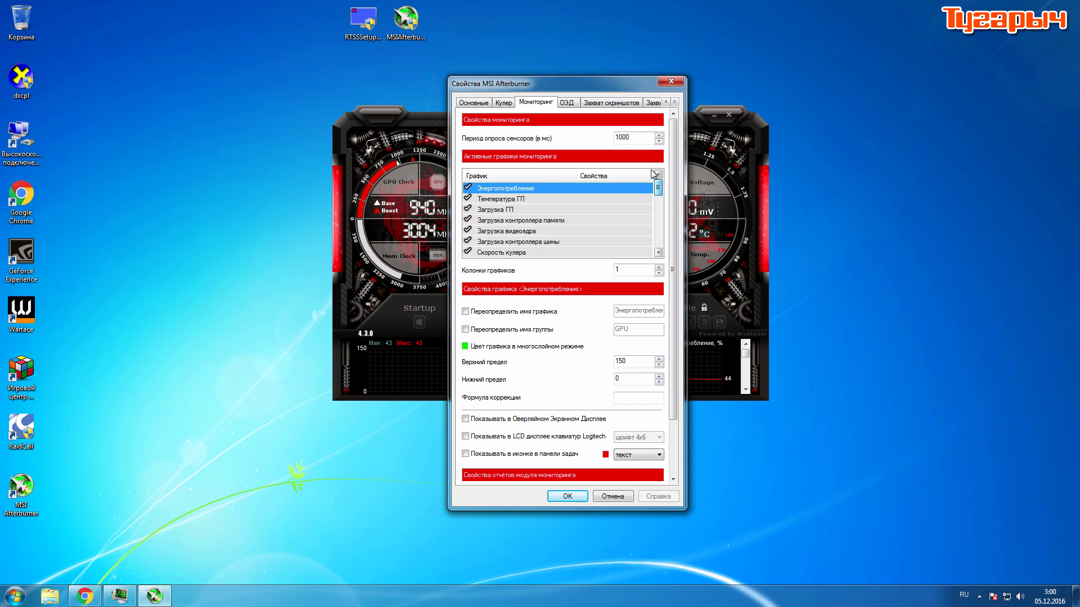
# Set the GPU temperature graph (Температура ГП) to show in the On-Screen Display
pyautogui.click(500, 210)
pyautogui.click(518, 190)
pyautogui.click(516, 201)
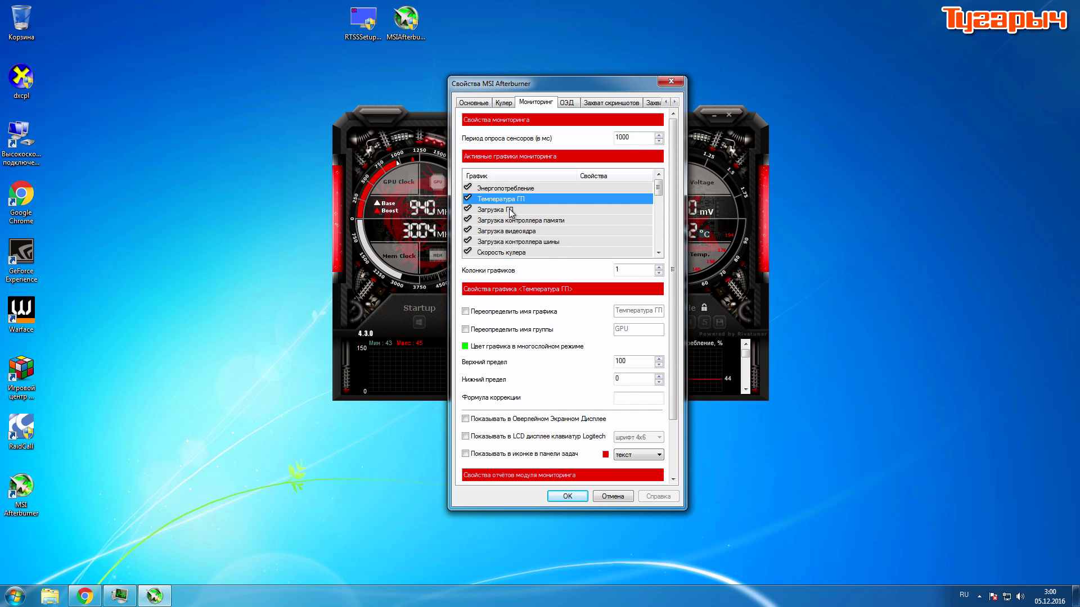
pyautogui.click(494, 212)
pyautogui.click(497, 200)
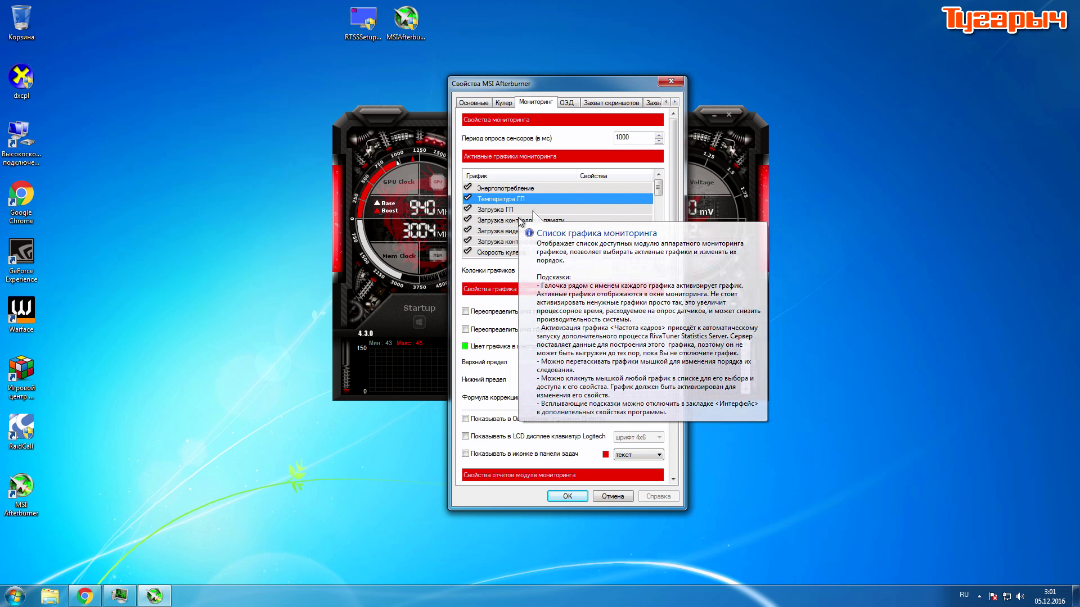
pyautogui.click(498, 420)
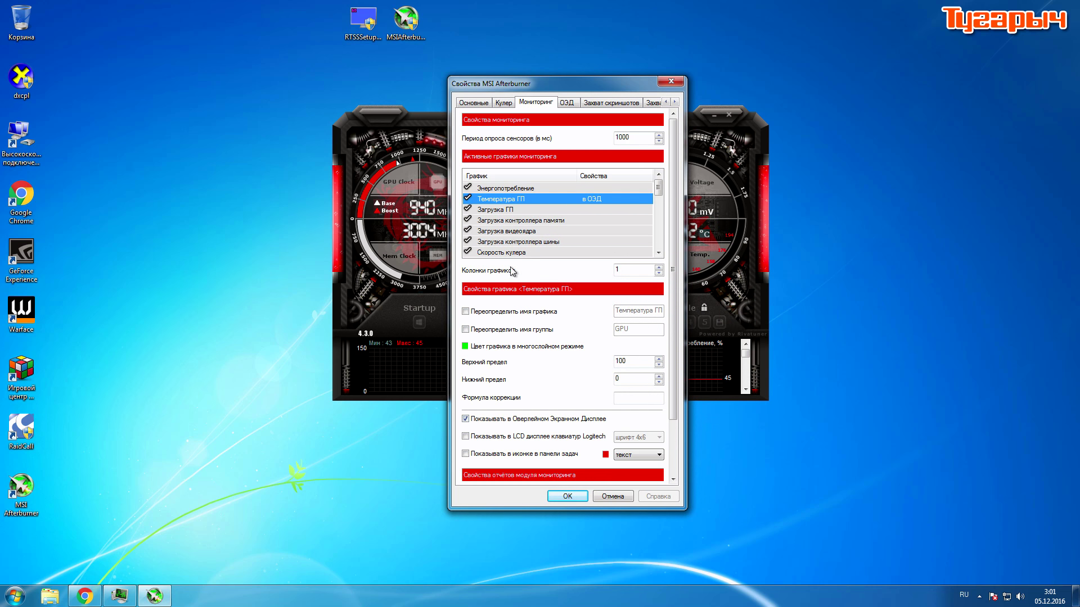
# Set the core clock graph (Частота ядра) to show in the On-Screen Display
pyautogui.click(527, 222)
pyautogui.click(529, 231)
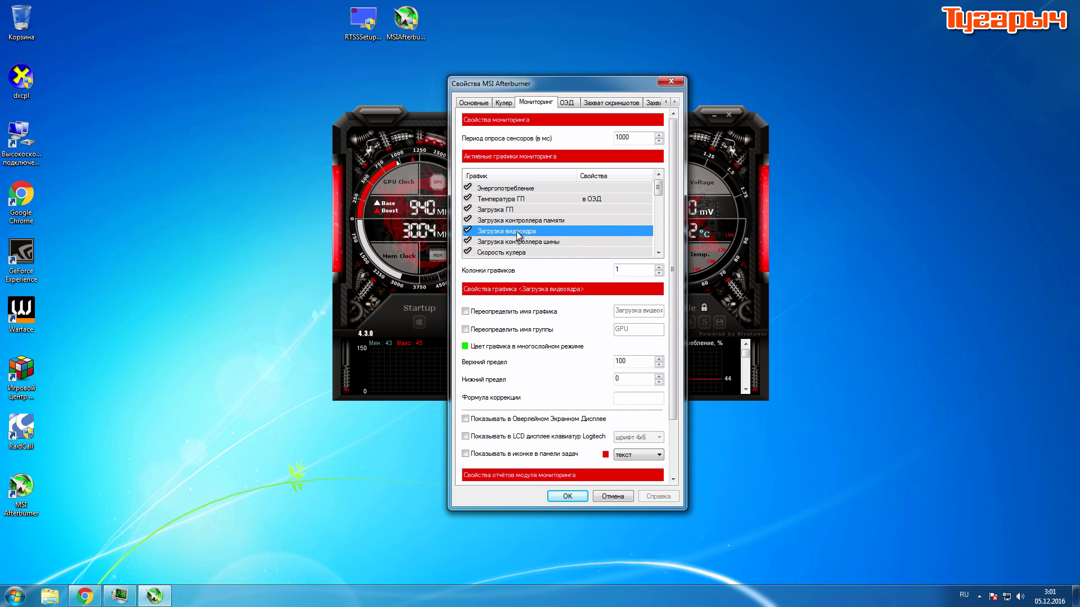
pyautogui.scroll(-1, 517, 237)
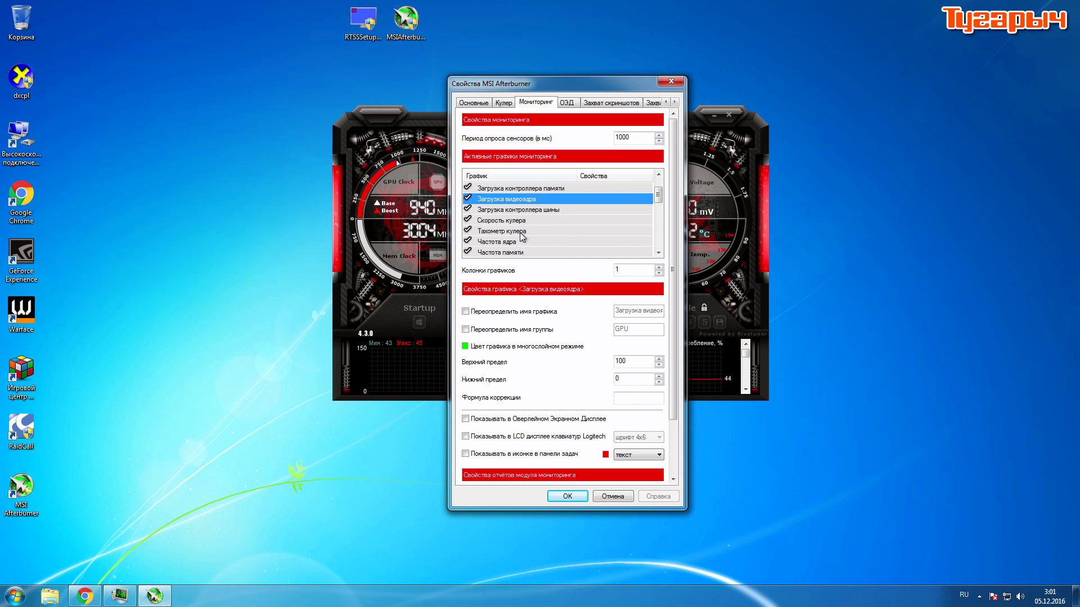
pyautogui.click(518, 243)
pyautogui.click(514, 419)
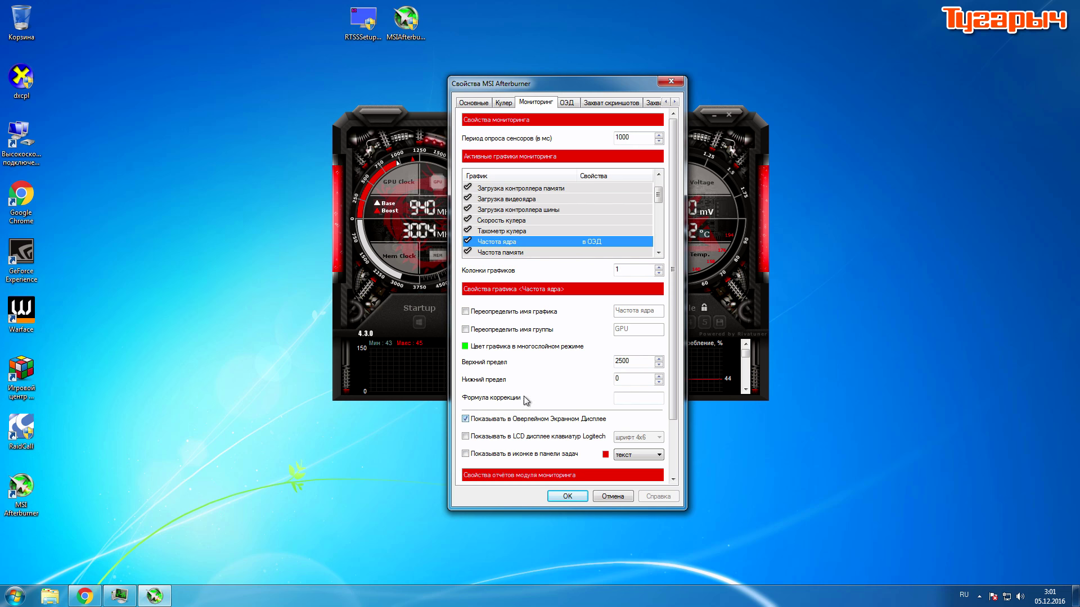
# Look through the active monitoring graphs from the memory clock (Частота памяти) down to the CPU temperatures
pyautogui.click(546, 251)
pyautogui.scroll(-1, 551, 239)
pyautogui.click(531, 233)
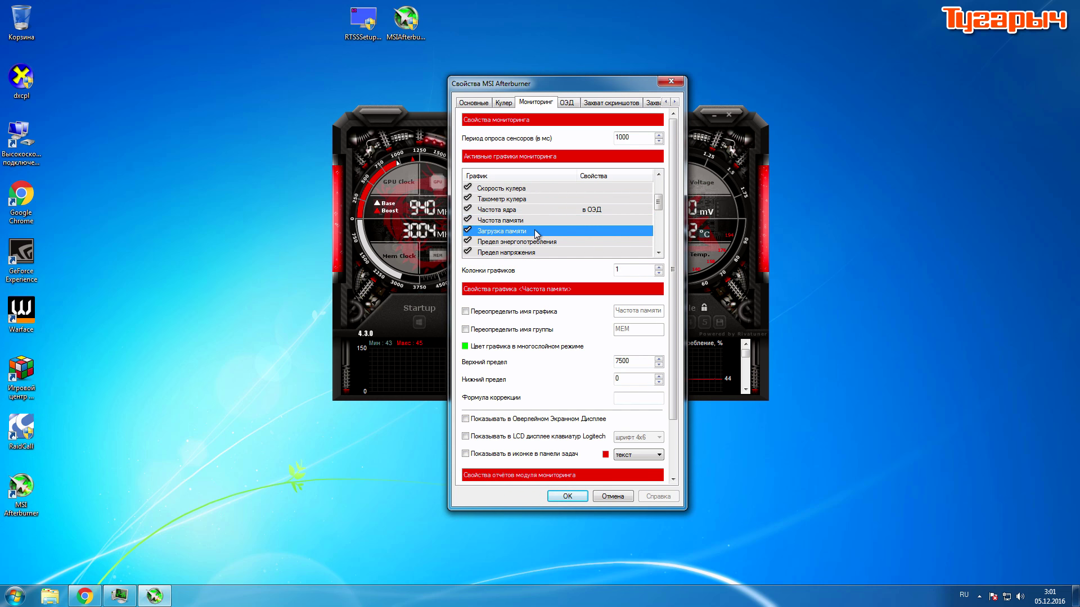
pyautogui.click(583, 241)
pyautogui.scroll(-1, 566, 237)
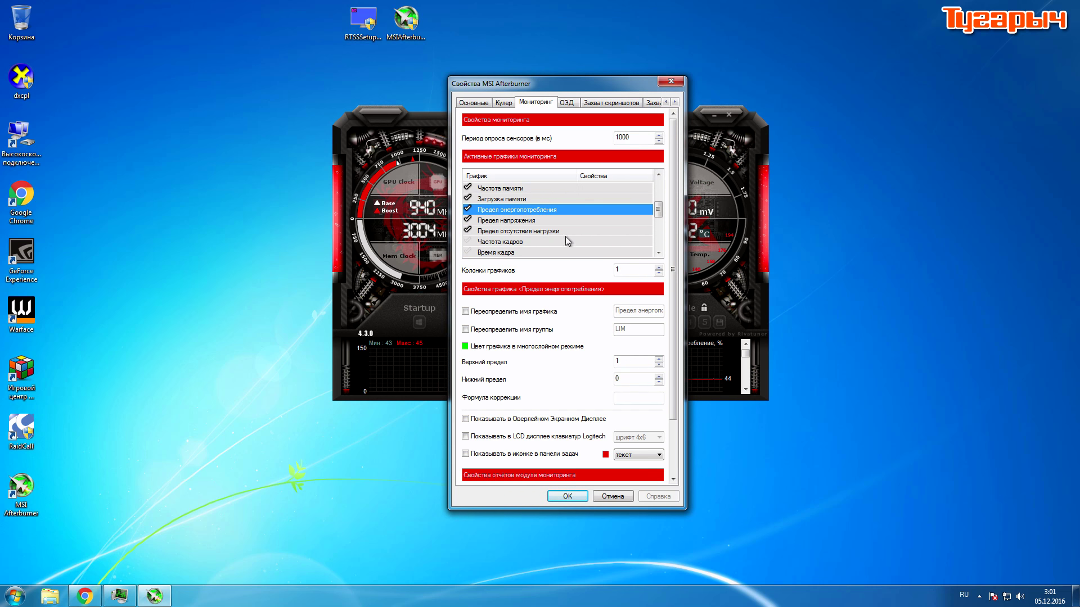
pyautogui.click(539, 221)
pyautogui.click(537, 230)
pyautogui.scroll(-1, 576, 239)
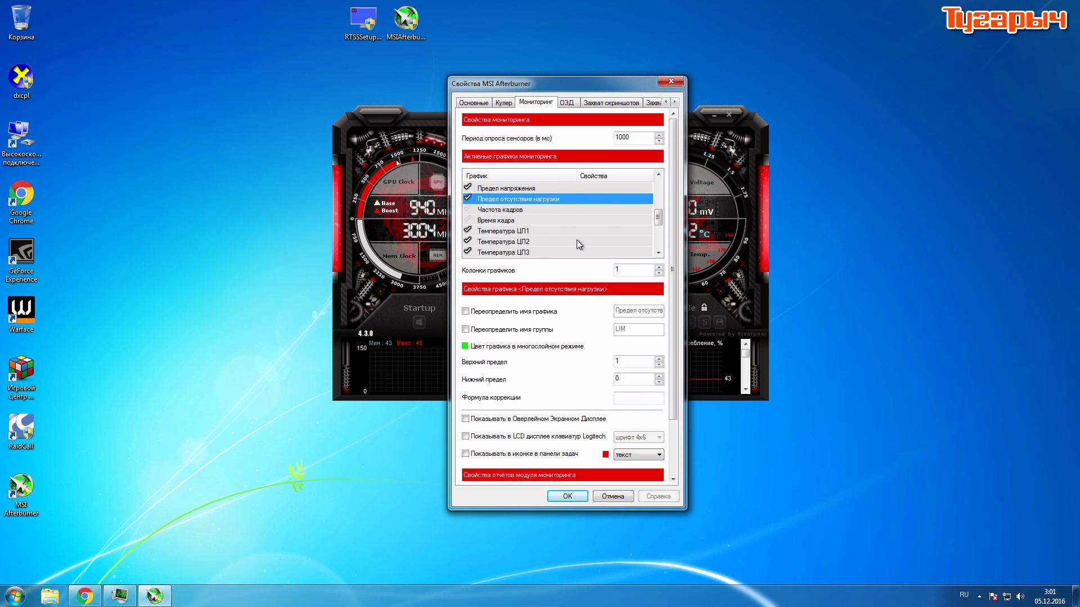
pyautogui.click(532, 230)
pyautogui.scroll(-1, 549, 235)
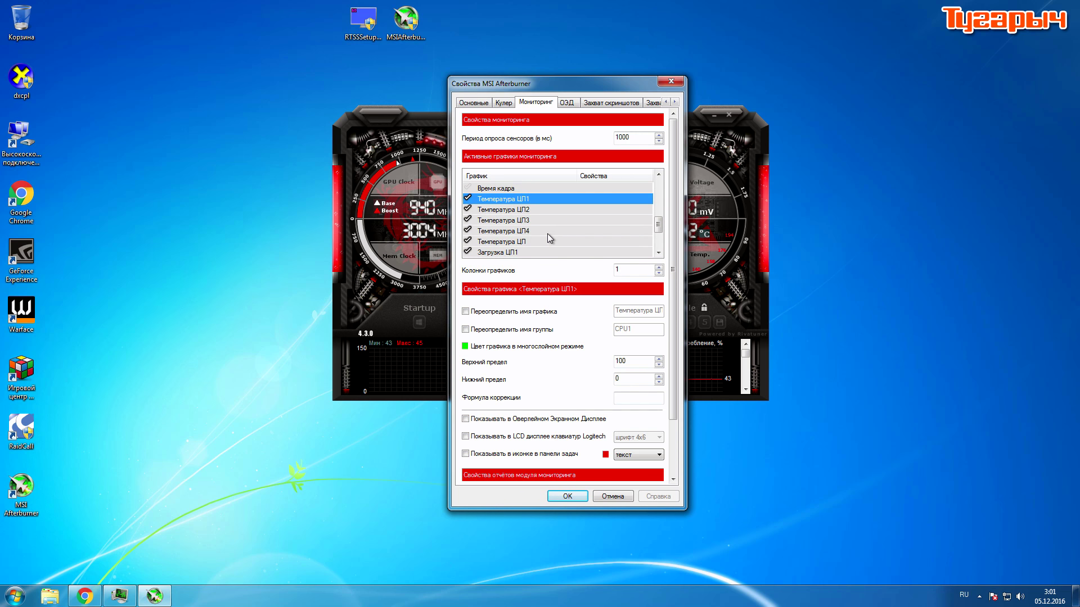
# Activate the frame rate graph (Частота кадров) and show it in the On-Screen Display
pyautogui.scroll(1, 547, 233)
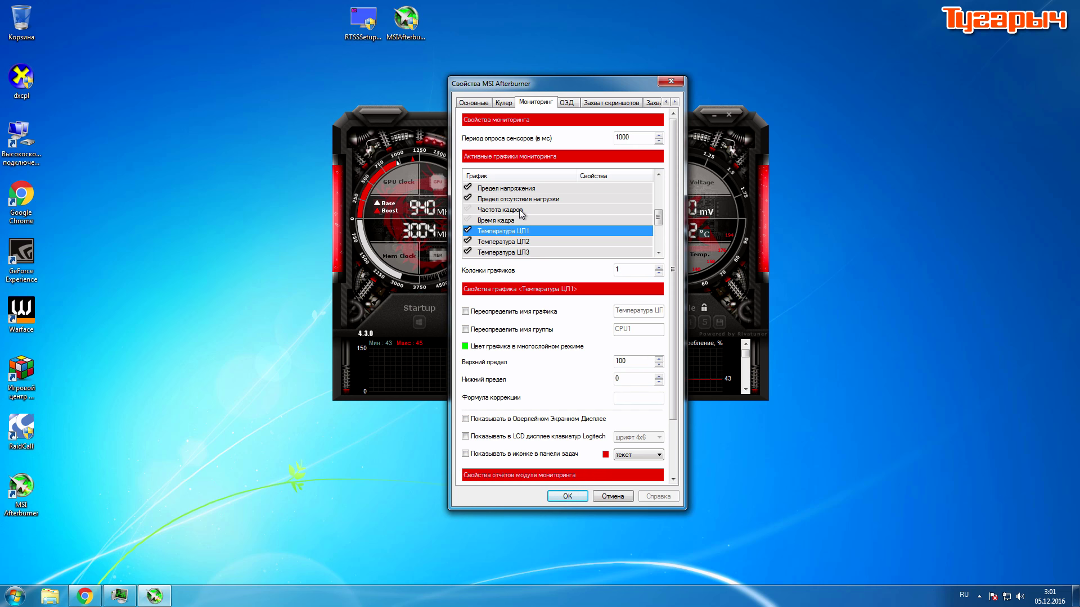
pyautogui.click(510, 212)
pyautogui.click(467, 209)
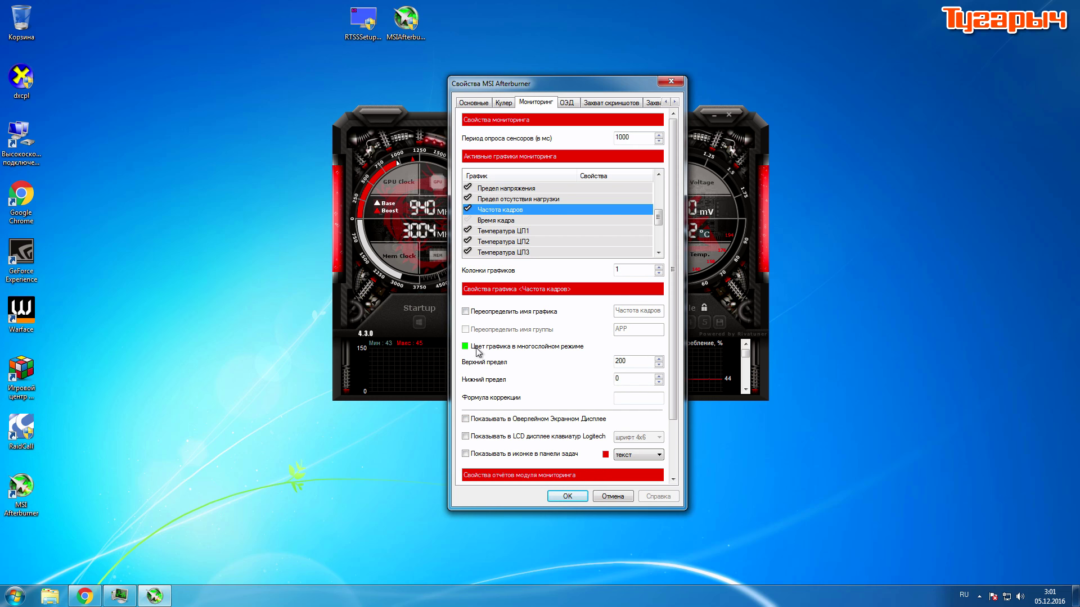
pyautogui.click(481, 420)
# Show Температура ЦП1 and Температура ЦП in the On-Screen Display, placing Температура ЦП above Температура ЦП1 in the graph list
pyautogui.click(528, 231)
pyautogui.scroll(-1, 523, 243)
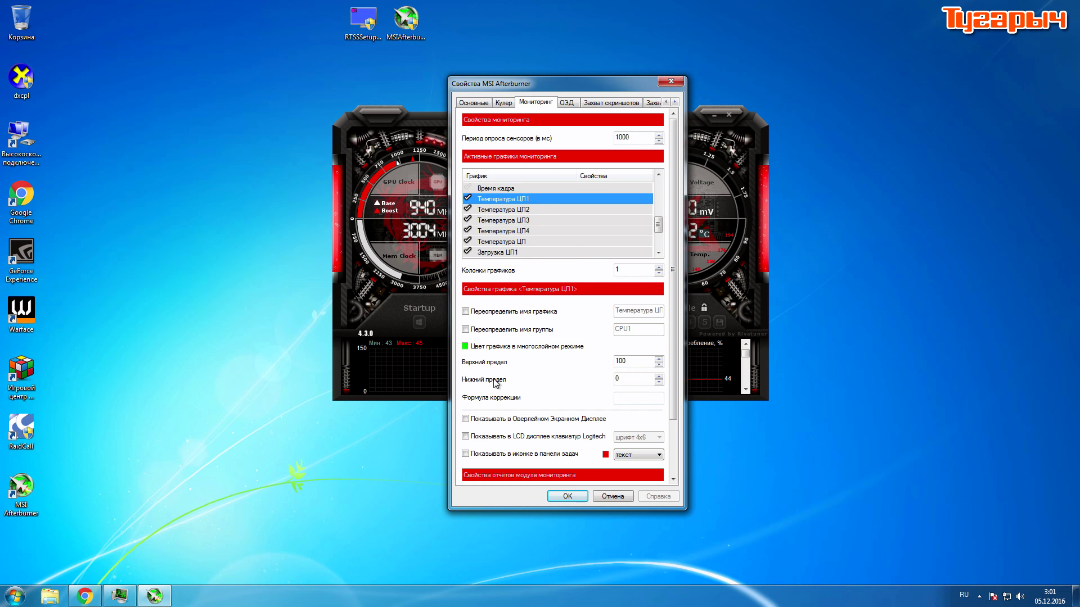
pyautogui.click(502, 419)
pyautogui.moveTo(528, 242)
pyautogui.mouseDown()
pyautogui.moveTo(533, 198)
pyautogui.moveTo(536, 231)
pyautogui.mouseUp()
pyautogui.click(505, 419)
# Set the Температура ЦП2 and Температура ЦП3 graphs to show in the On-Screen Display
pyautogui.click(549, 219)
pyautogui.click(523, 421)
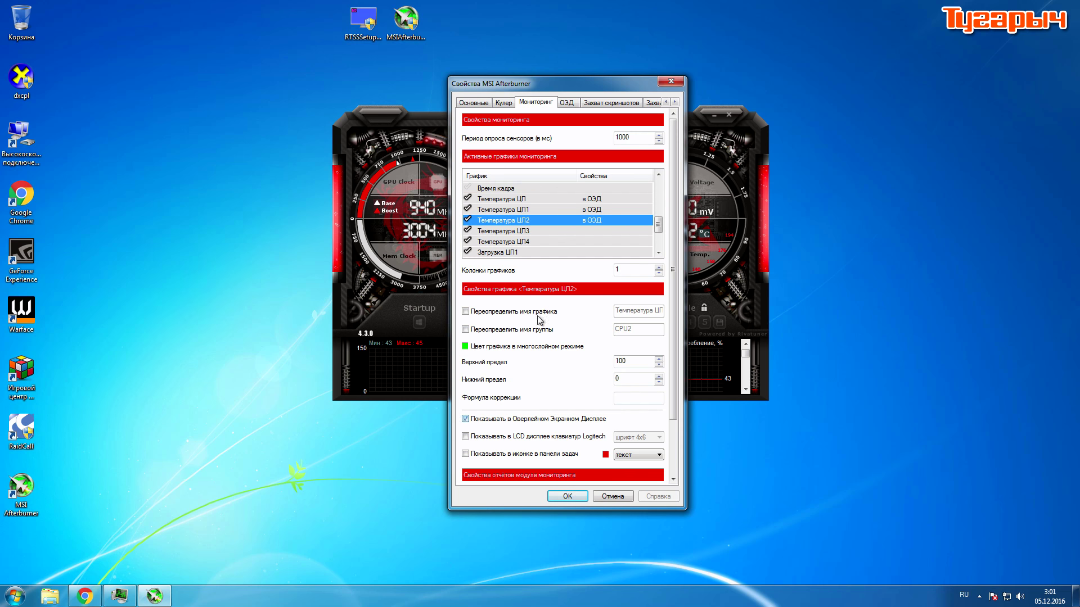
pyautogui.click(588, 231)
pyautogui.click(527, 418)
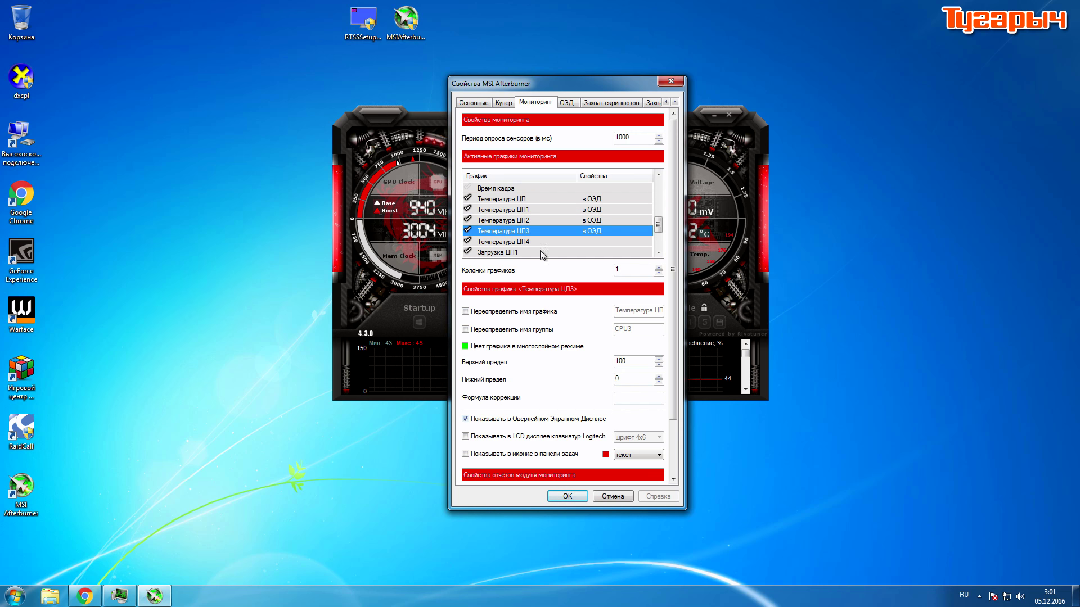